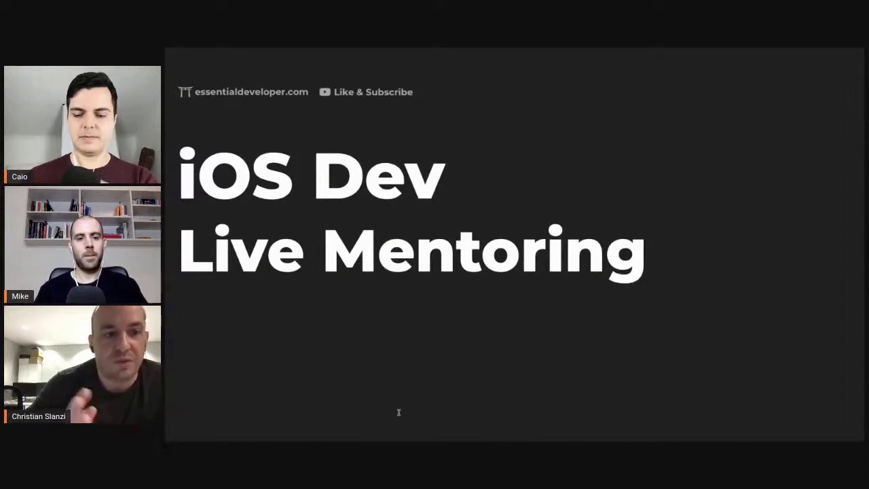
Step: On a new line under the title, type '- Each module should be an independent framework', fixing typos
key(Return)
text(- )
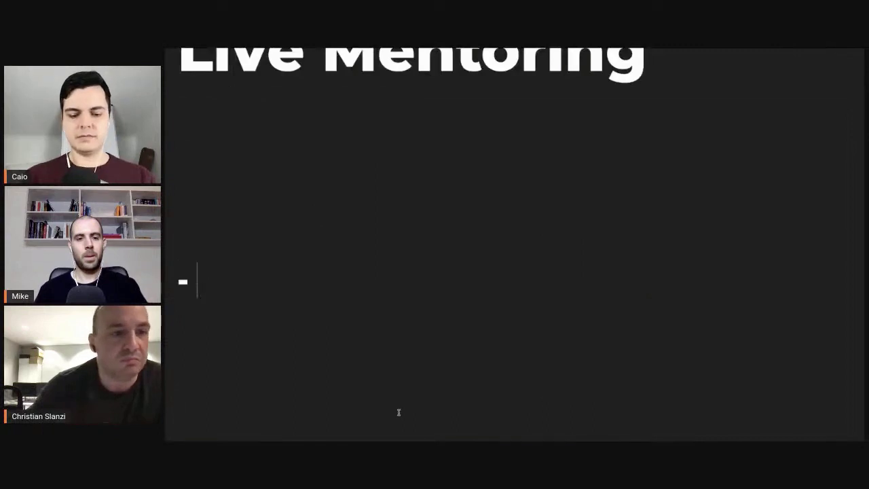
text(Each mo)
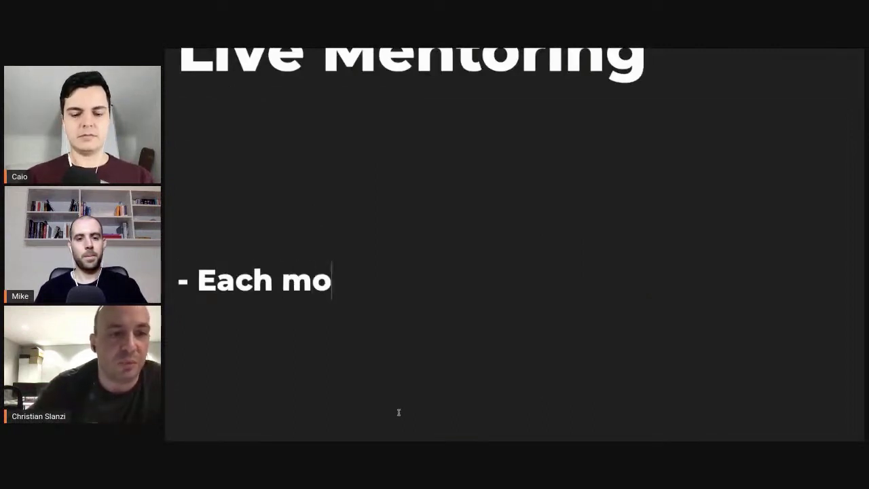
text(dule should be a )
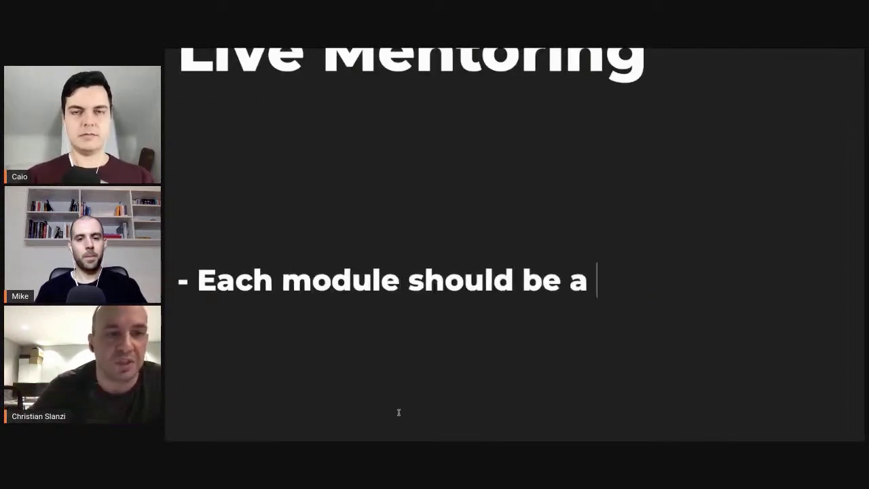
text(f)
key(BackSpace)
key(BackSpace)
text(n indepen)
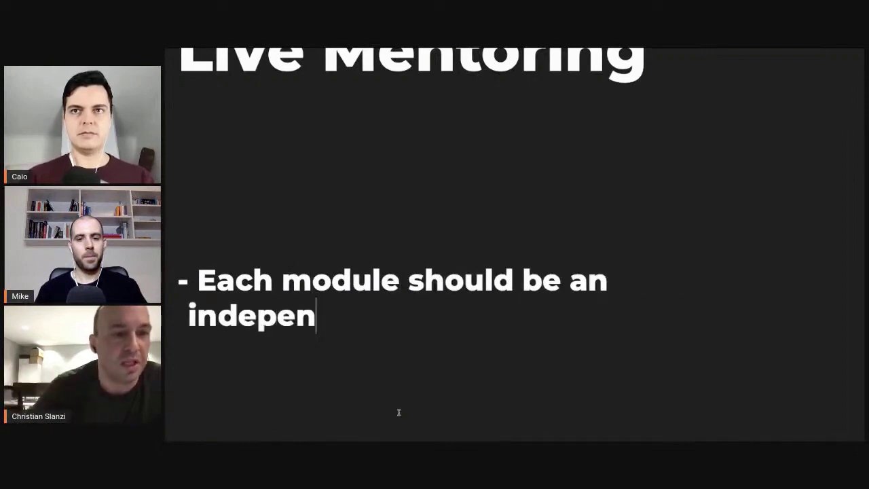
text(dent framework)
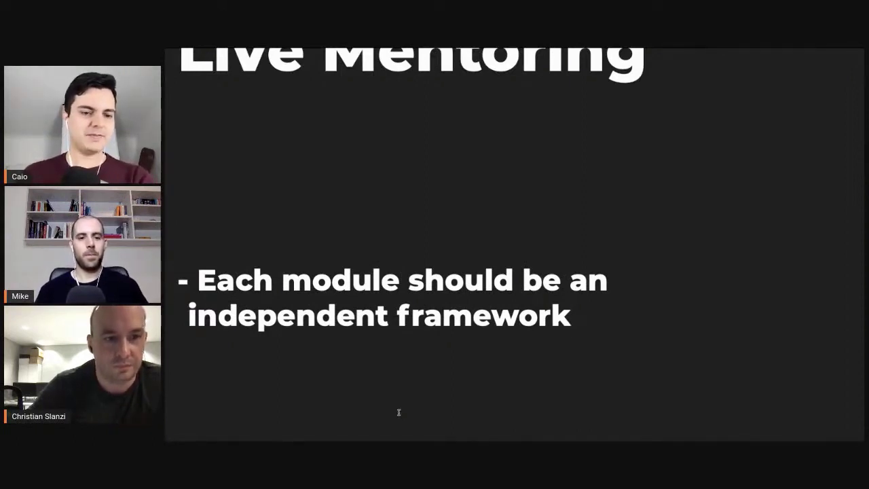
key(Return)
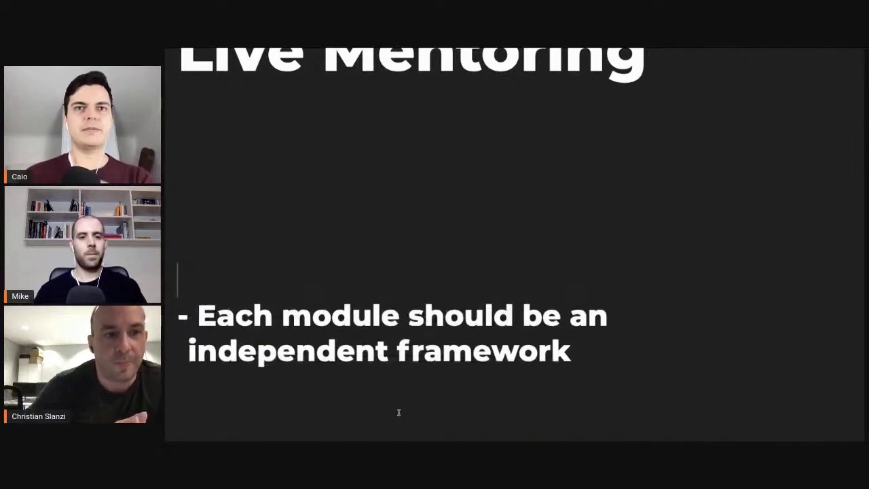
key(Return)
scroll(301, 421, down, 3)
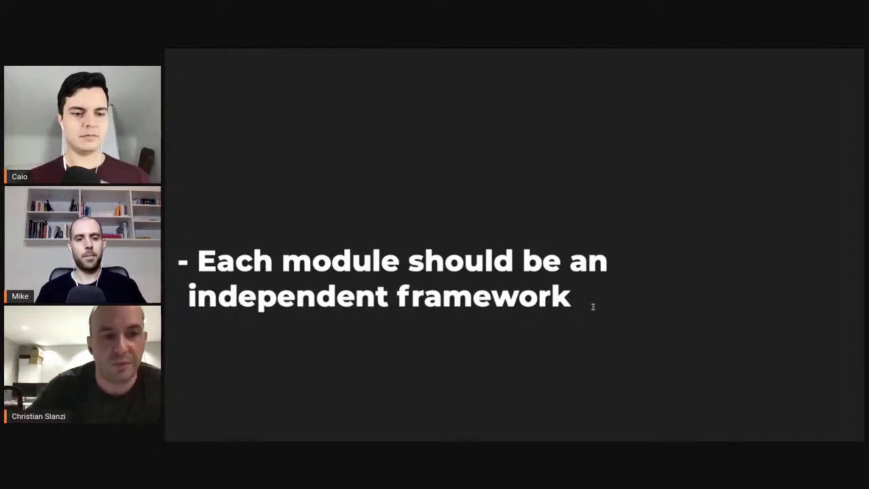
scroll(593, 306, down, 1)
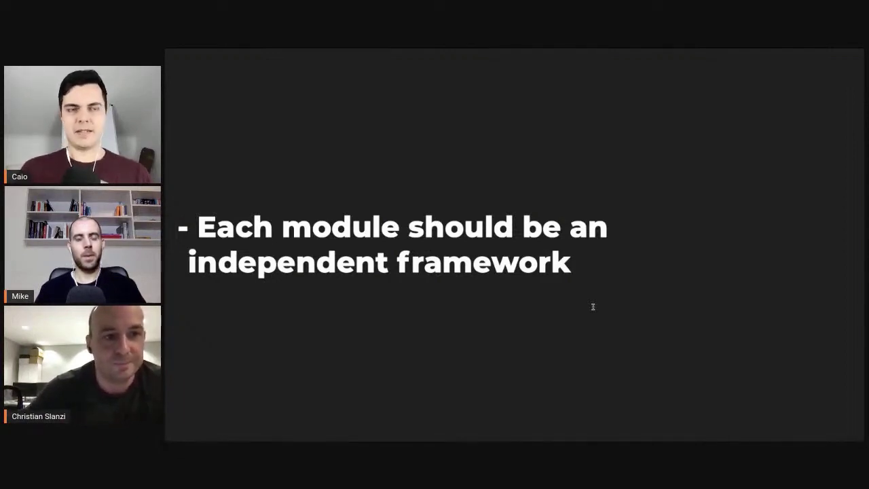
Step: Type the bullet '- Each module can be deployed/sold independently' and start a new line
text(- Each m)
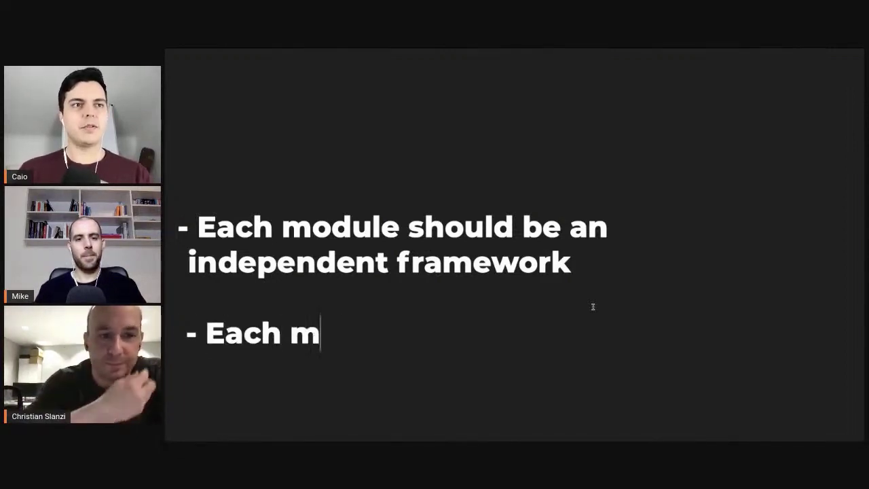
text(odule can be deployed)
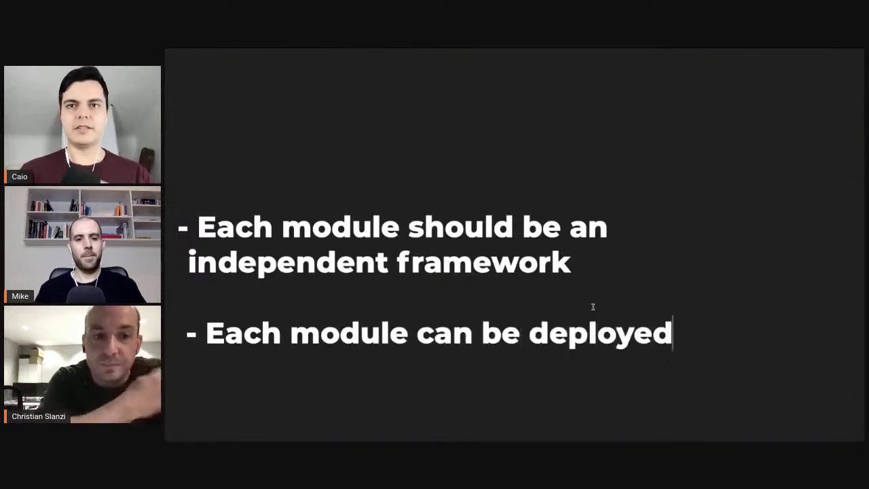
text(/sold )
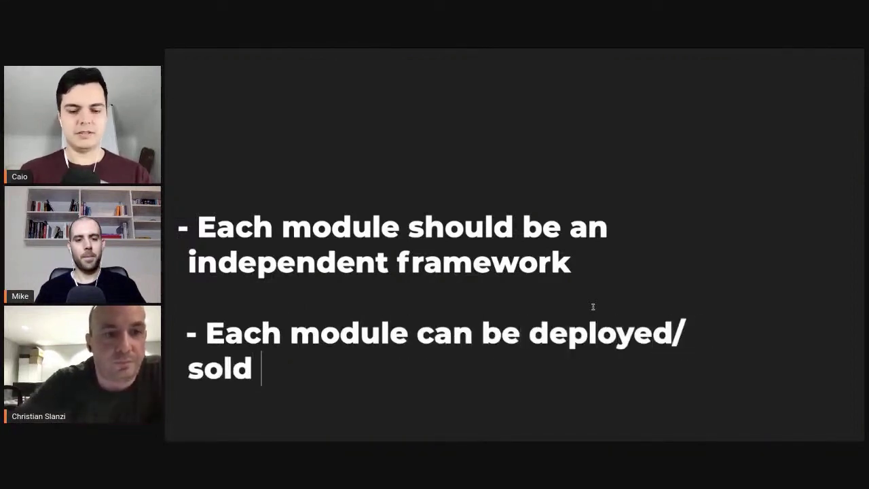
text(indepeden)
text(tly)
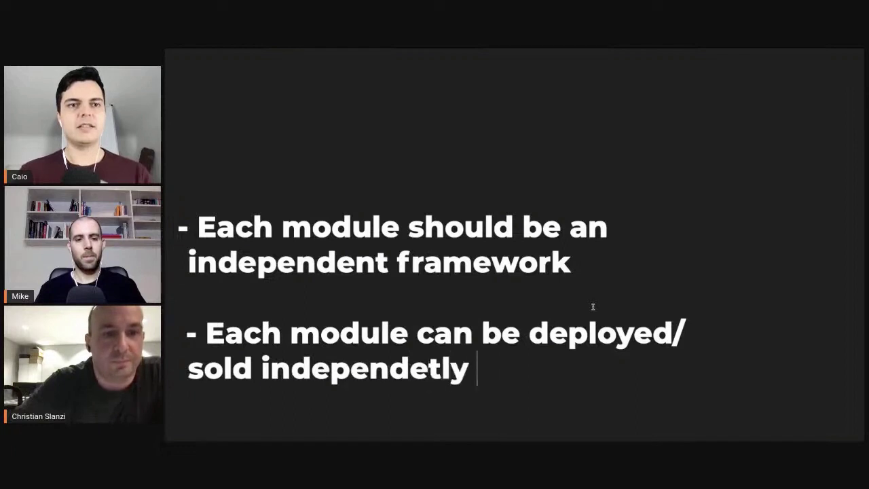
scroll(615, 148, down, 2)
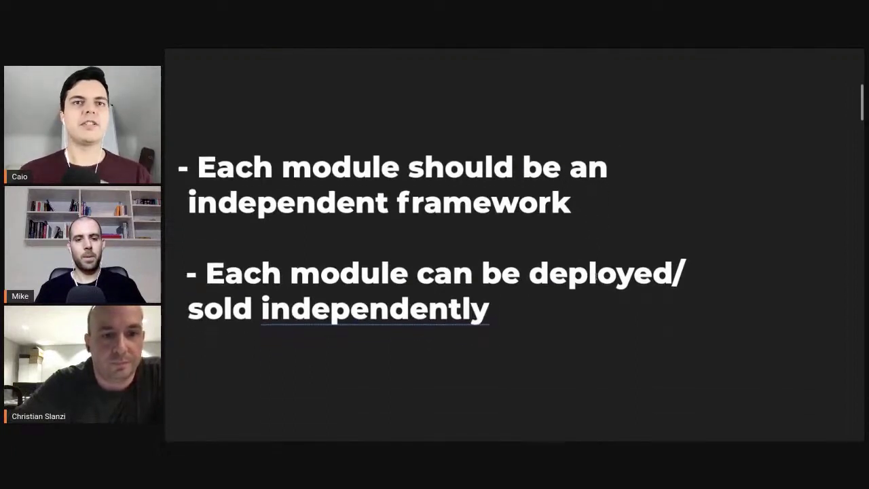
key(BackSpace)
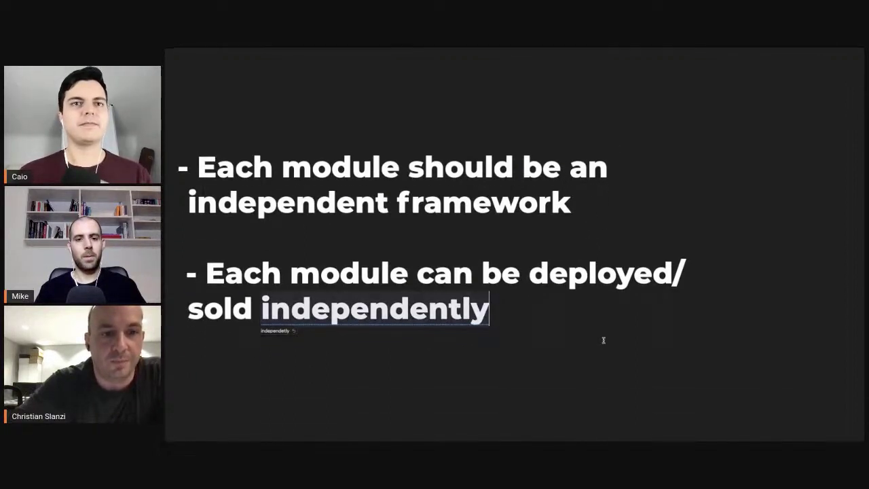
key(Return)
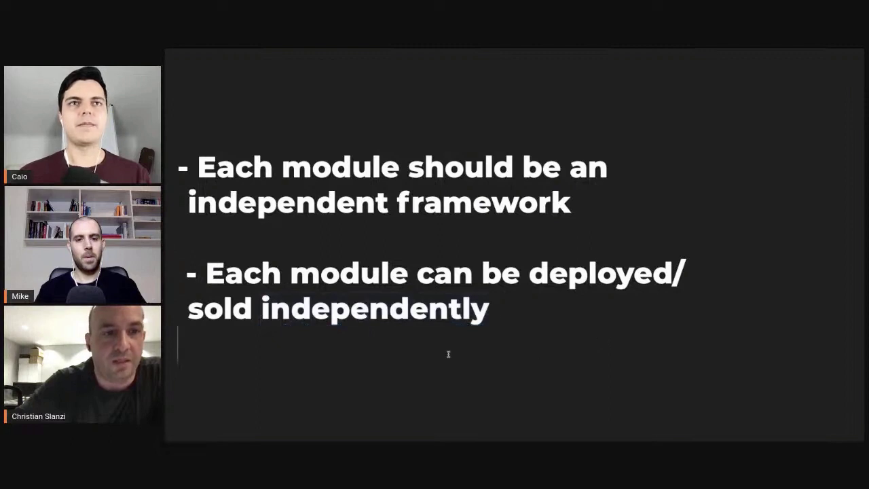
Step: Remove the extra leading space so the second bullet aligns with the first
scroll(448, 351, down, 1)
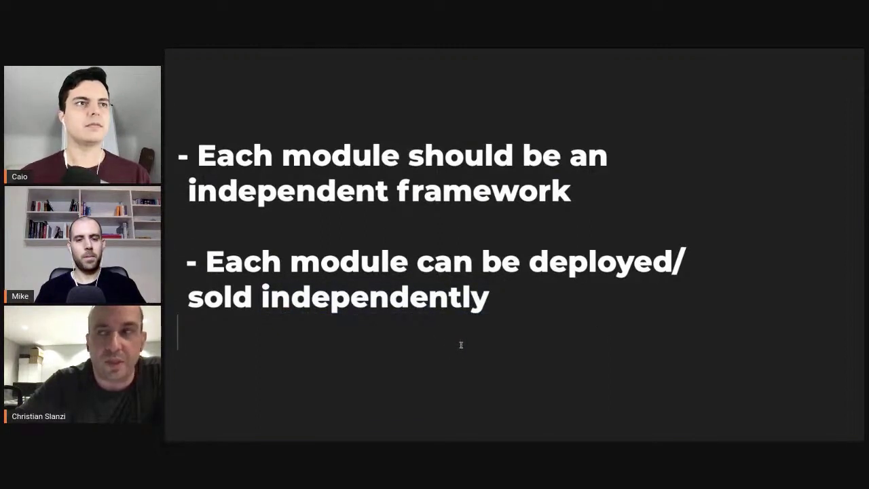
key(Up)
key(Up)
key(Right)
key(BackSpace)
key(Down)
key(Down)
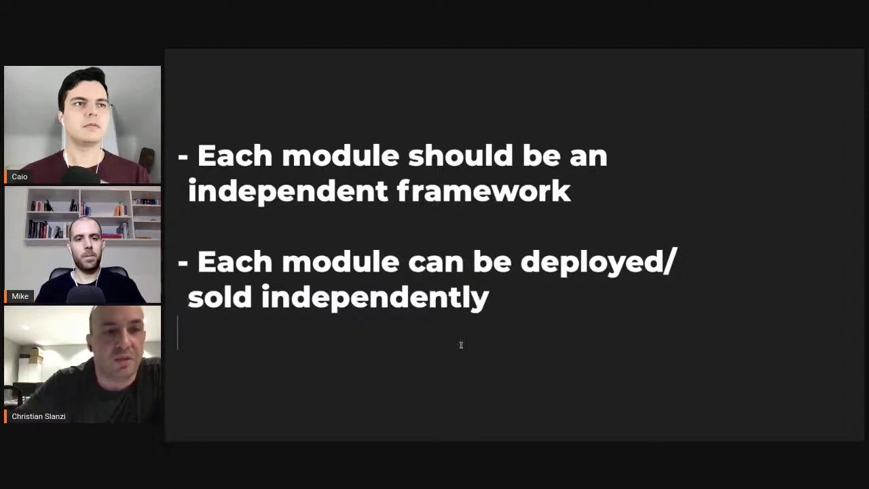
key(Return)
scroll(460, 345, down, 2)
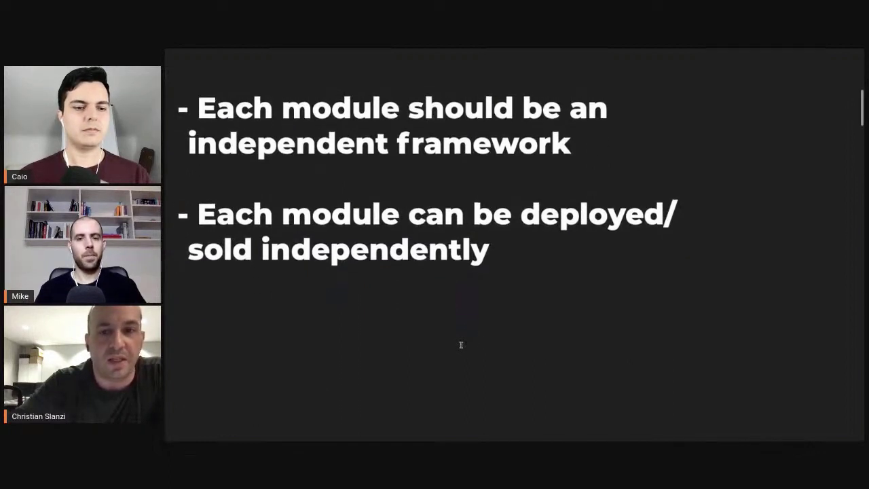
scroll(461, 345, up, 1)
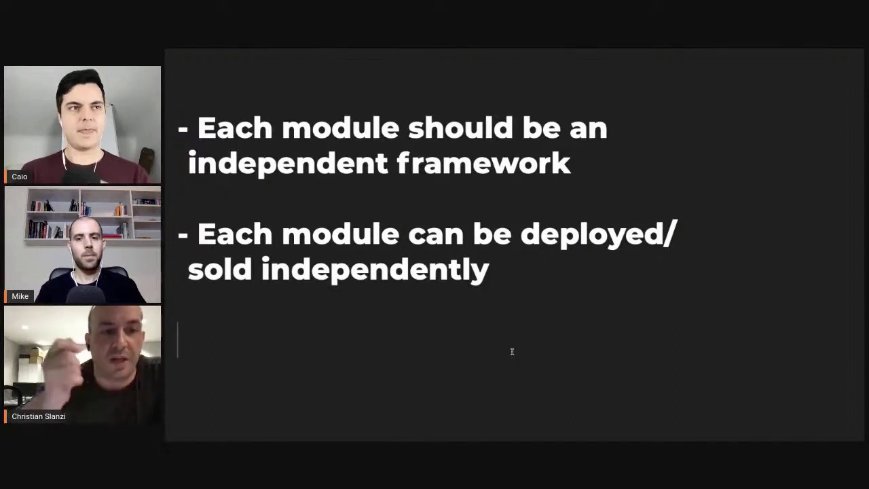
Step: Type the bullet '- Remote config', try replacing it with 'Build apps', then restore it
text(-)
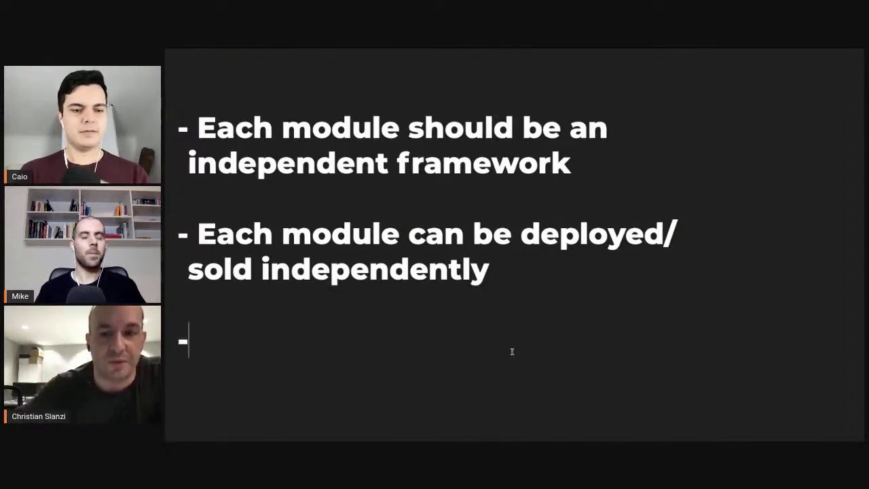
text( Re)
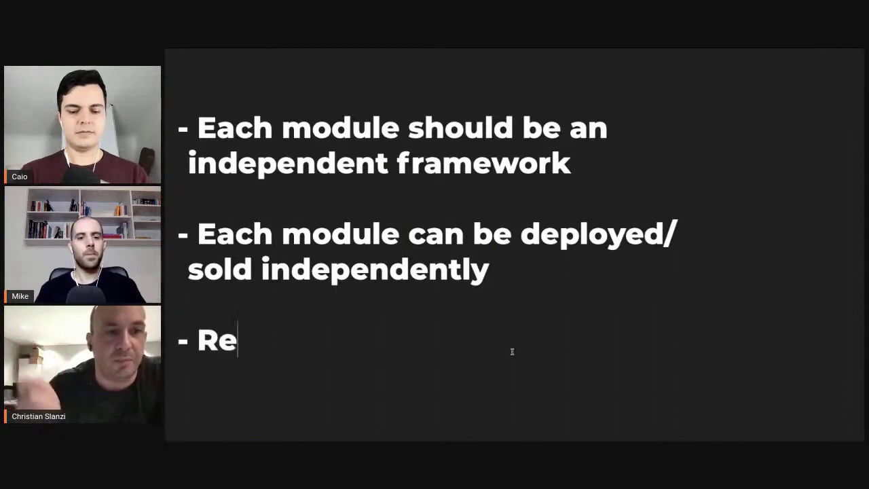
text(mote config)
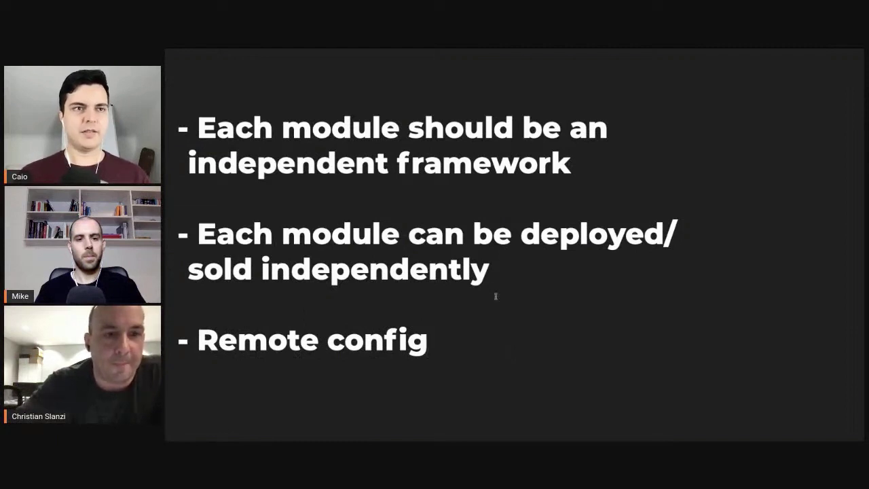
double_click(287, 337)
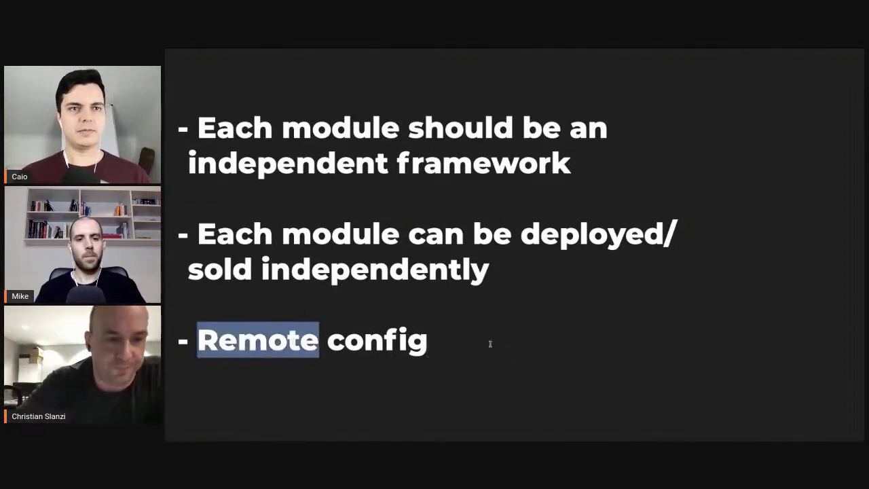
triple_click(339, 333)
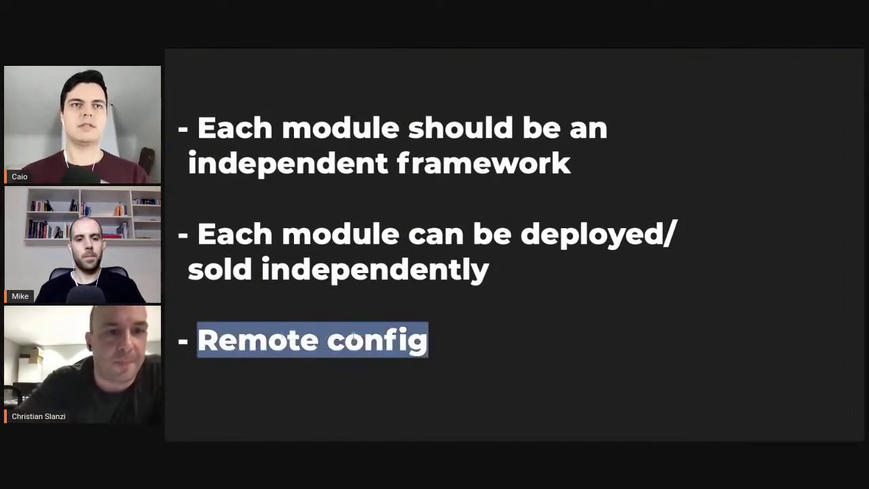
click(468, 341)
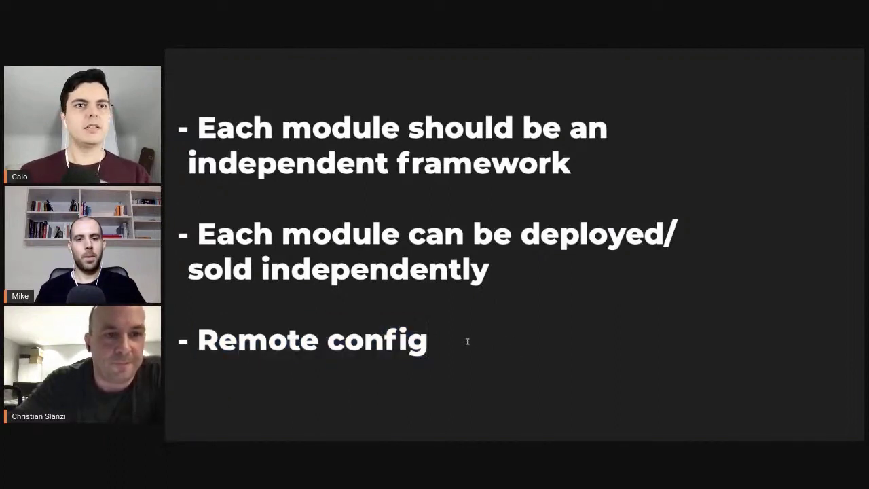
drag(261, 335, 355, 342)
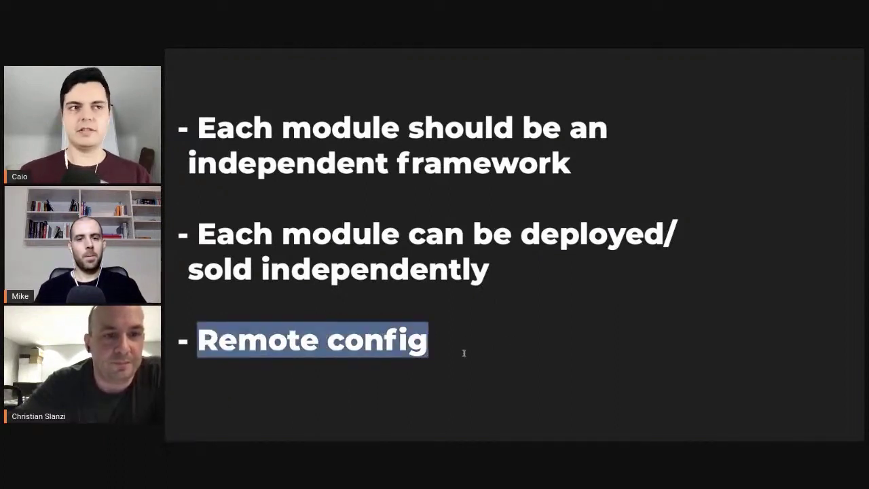
key(BackSpace)
text(B)
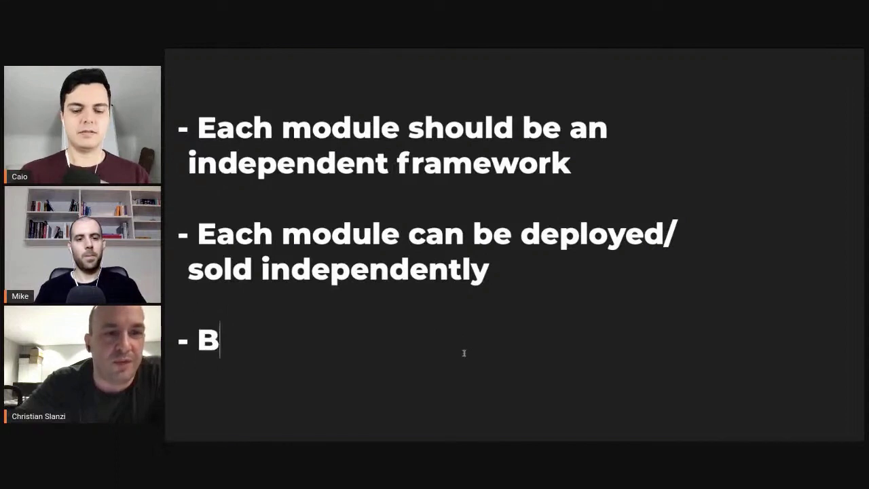
text(uild apps)
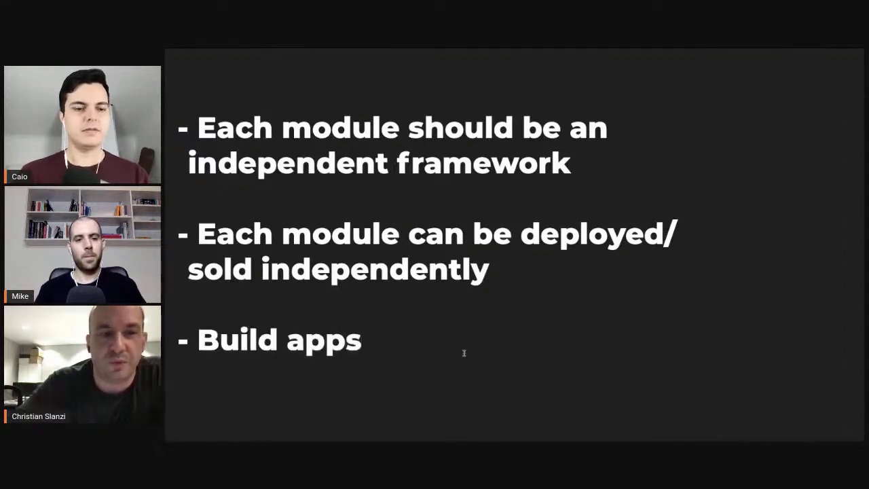
key(ctrl+z)
Step: Start a new empty '-' bullet below Remote config
key(Right)
key(Return)
key(Return)
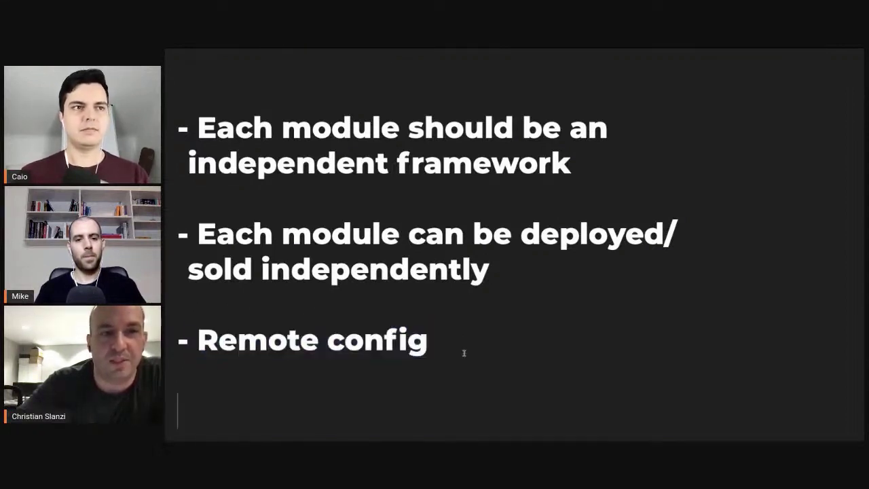
text(-)
scroll(554, 252, down, 1)
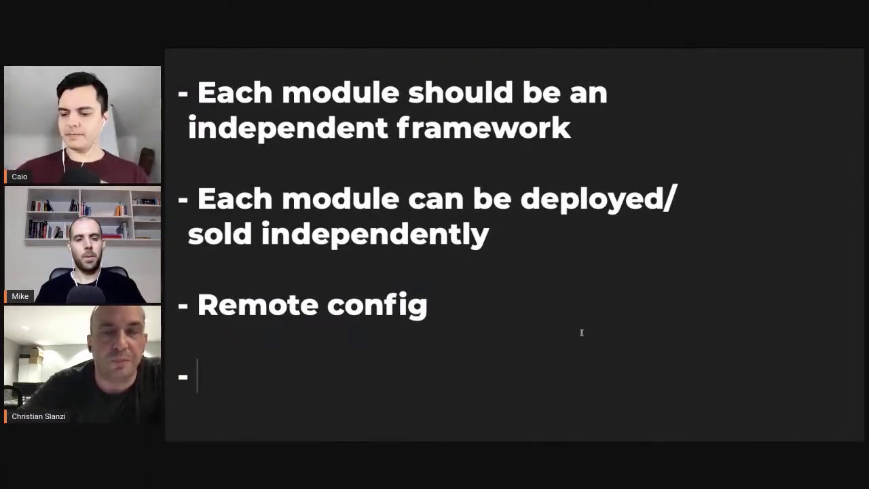
Step: Extend the bullet to 'Remote config for content' and add '- Compose modules at build time to reduce app size'
click(524, 290)
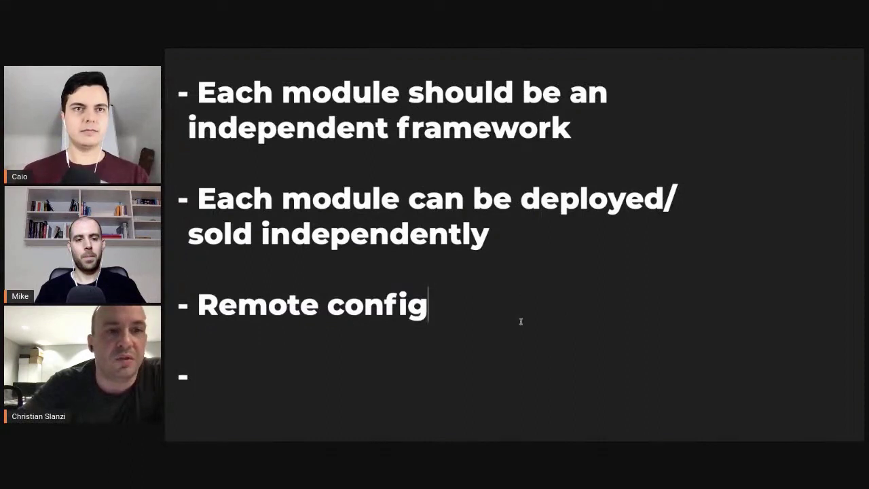
text(for content)
key(Down)
key(Down)
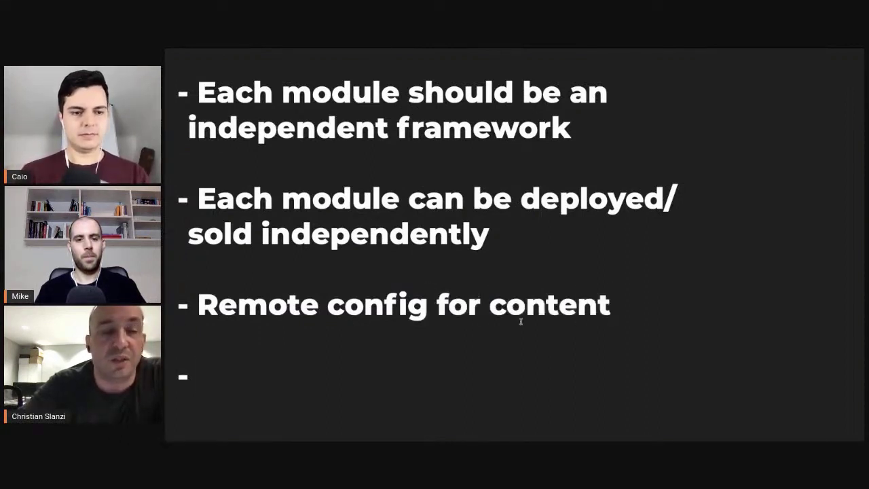
text(Compose m)
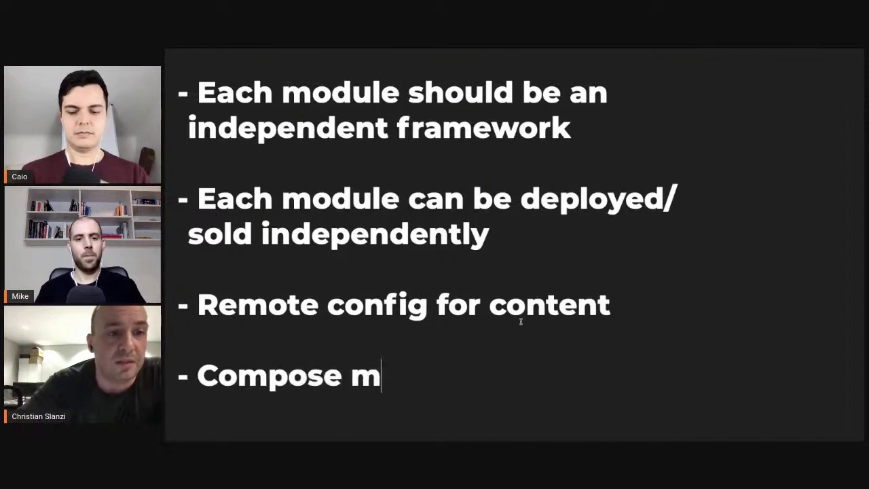
text(odules)
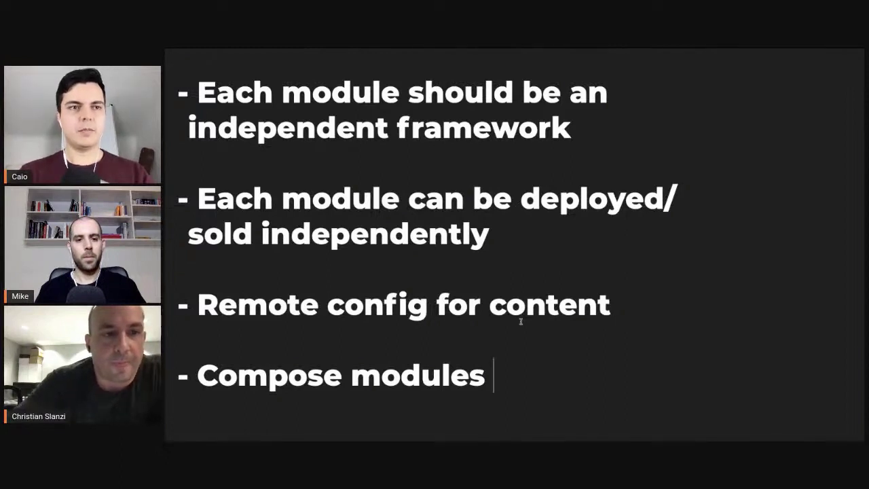
text(at u)
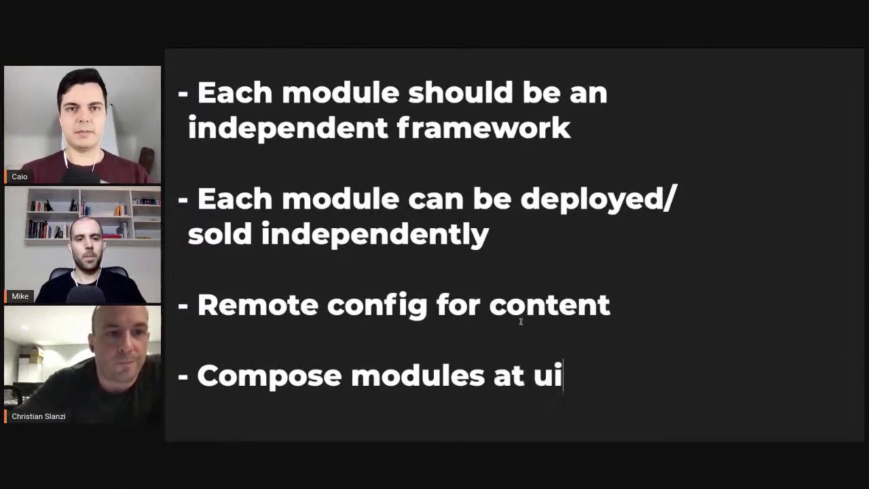
key(BackSpace)
text(build ti)
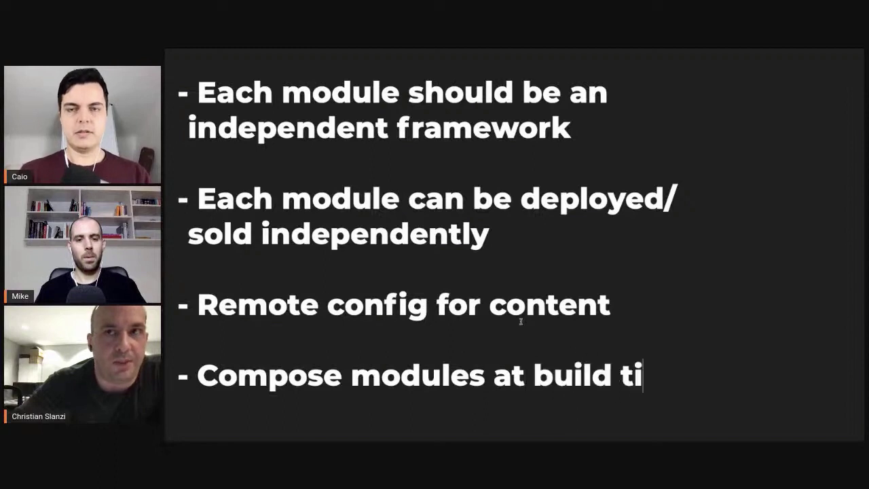
text(me to reduce app)
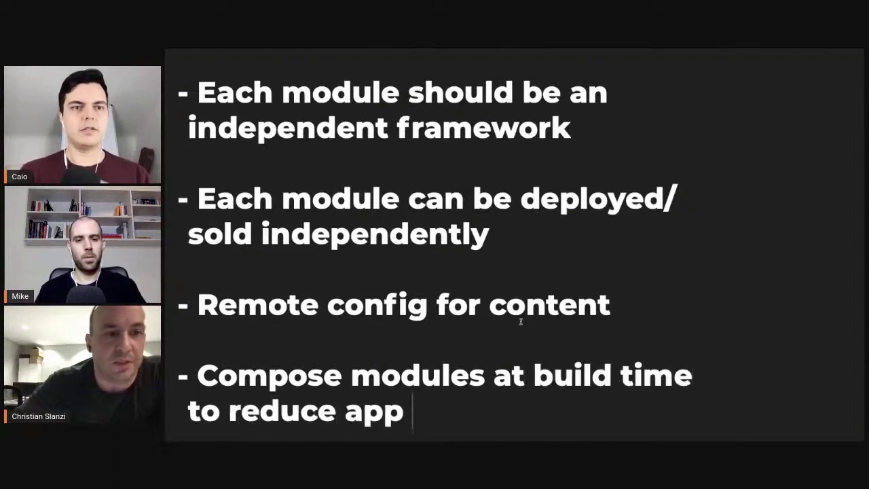
text( size)
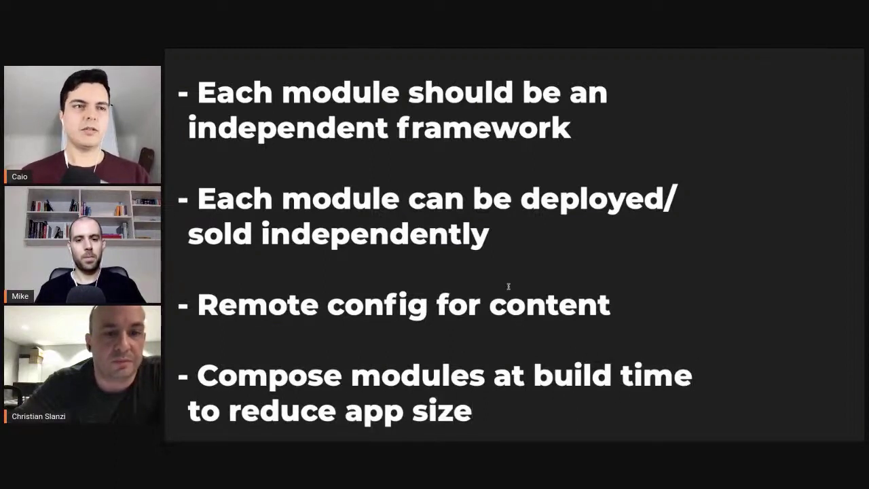
scroll(508, 287, down, 1)
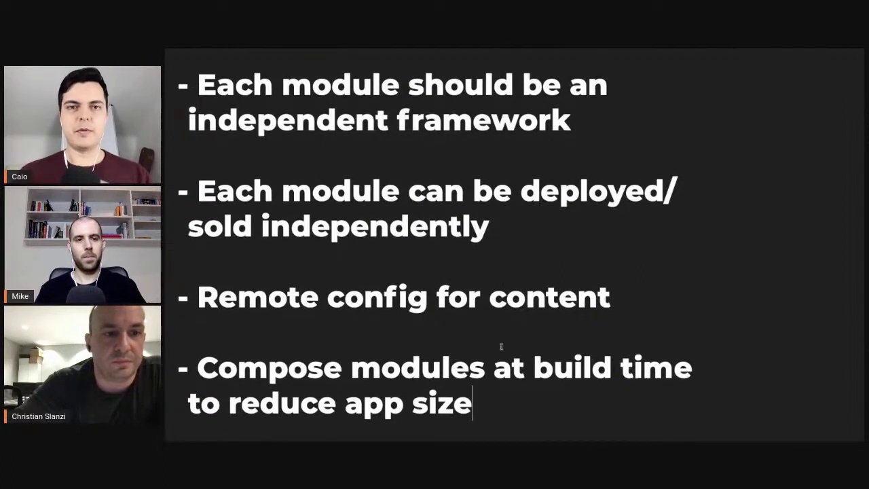
scroll(501, 347, down, 2)
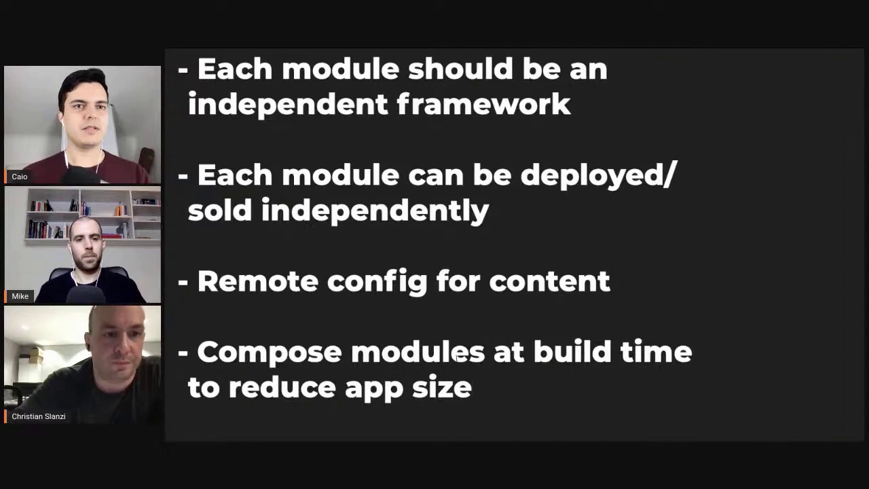
Step: Cut the Compose modules paragraph and paste it above Remote config for content
triple_click(448, 354)
key(ctrl+c)
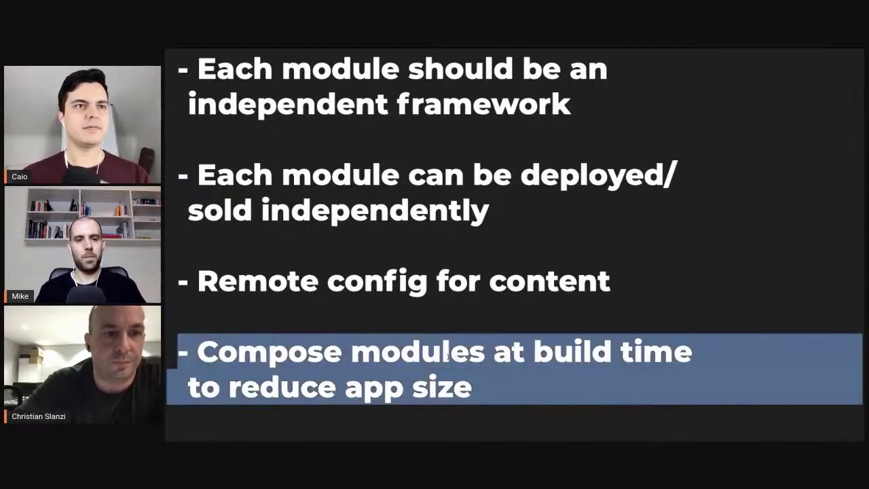
key(BackSpace)
click(388, 239)
key(ctrl+v)
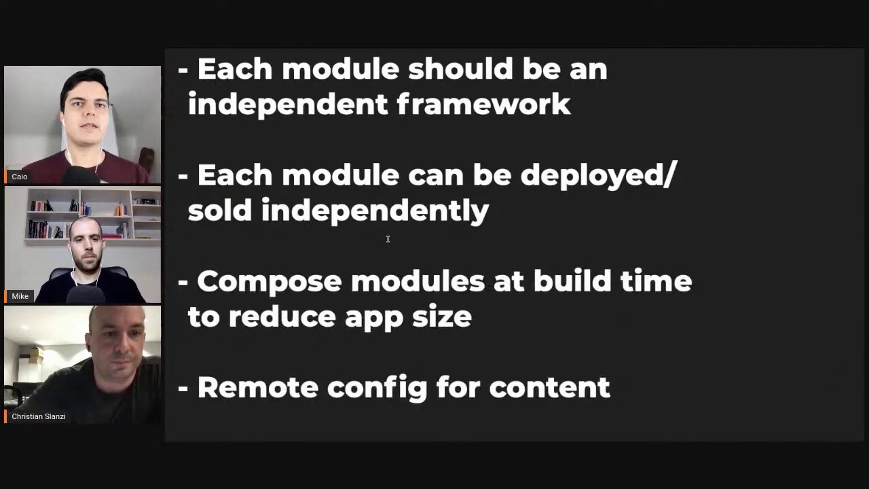
scroll(325, 317, down, 1)
triple_click(335, 296)
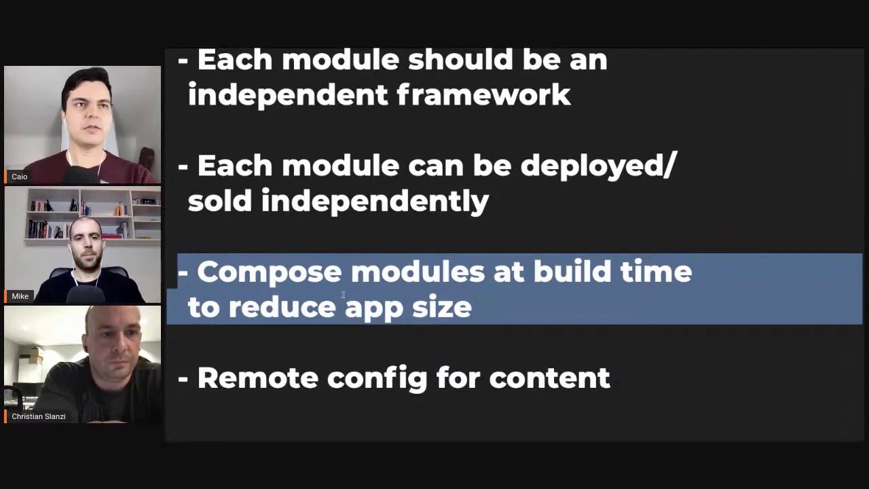
Step: Review the reordered bullets and switch over to the draw.io diagram
scroll(343, 294, up, 2)
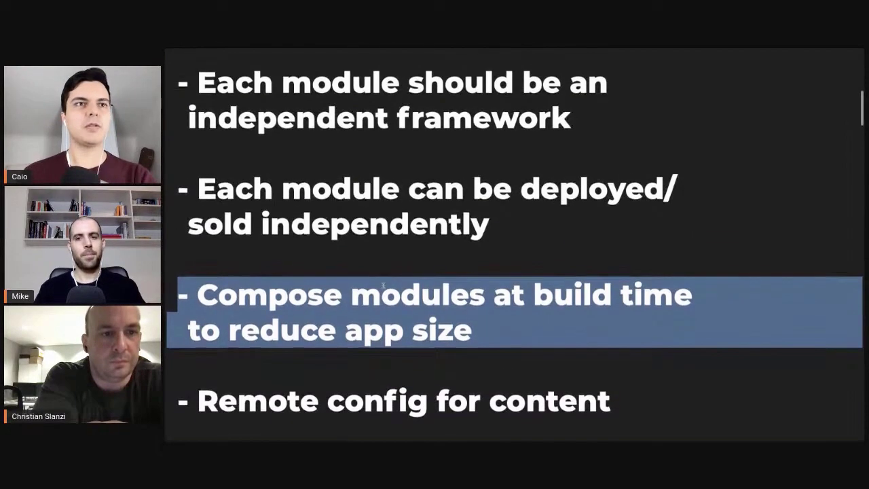
click(408, 309)
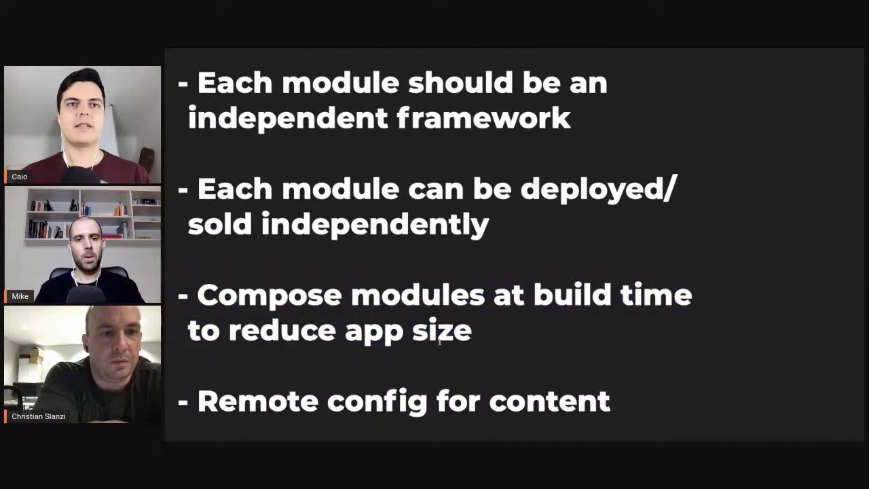
scroll(440, 341, up, 1)
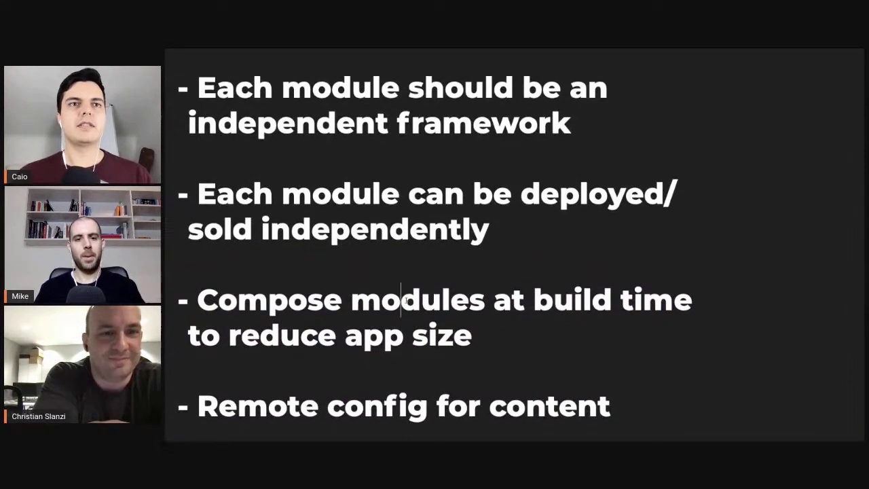
triple_click(405, 302)
click(395, 317)
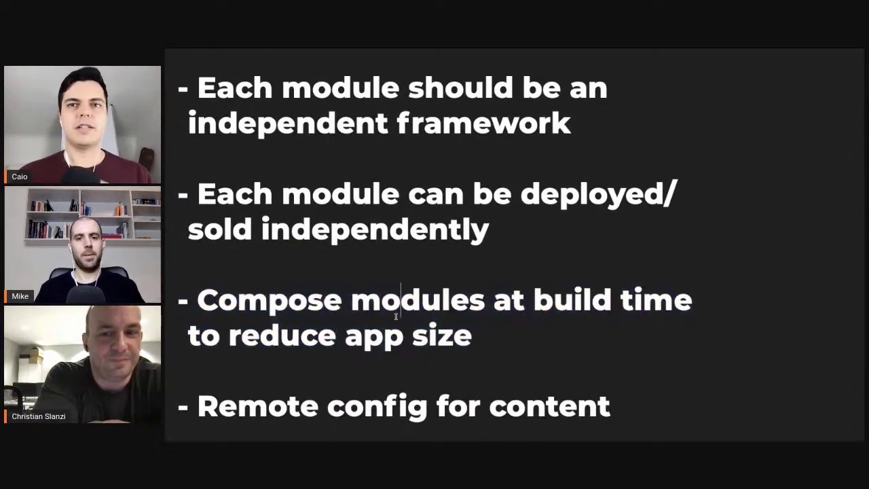
key(ctrl+Right)
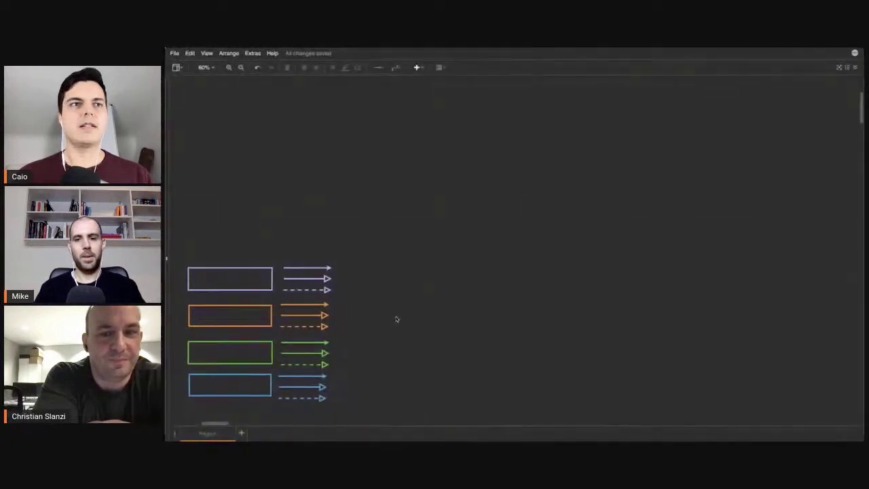
Step: Place a large copy of the purple sample rectangle on the canvas and label it 'App'
click(243, 279)
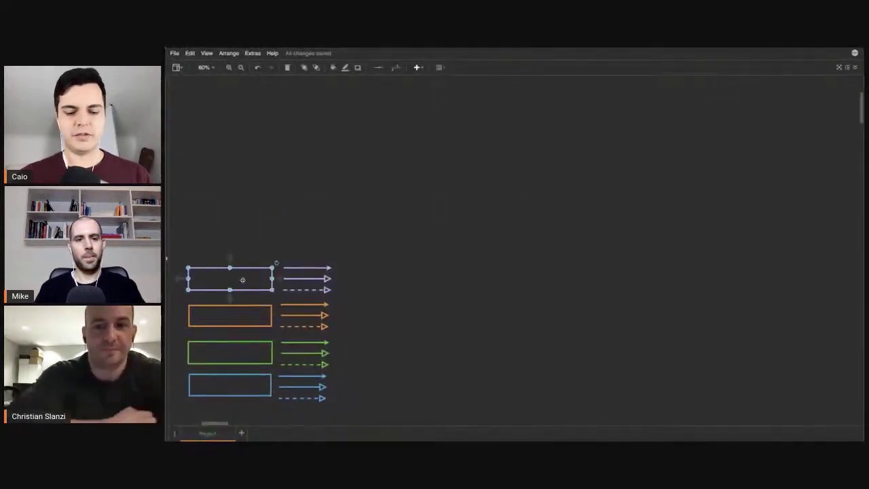
mouse_move(243, 280)
mouse_down()
mouse_move(540, 140)
mouse_move(676, 336)
mouse_move(757, 362)
mouse_up()
double_click(591, 222)
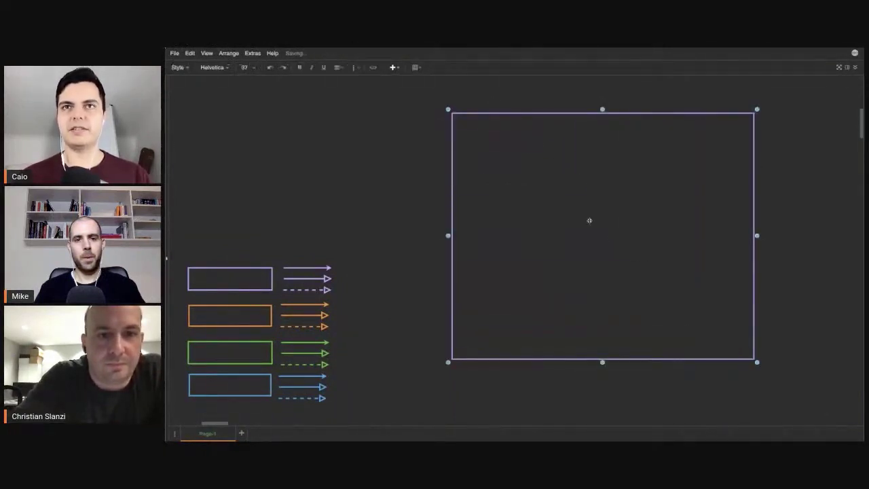
text(App)
click(795, 211)
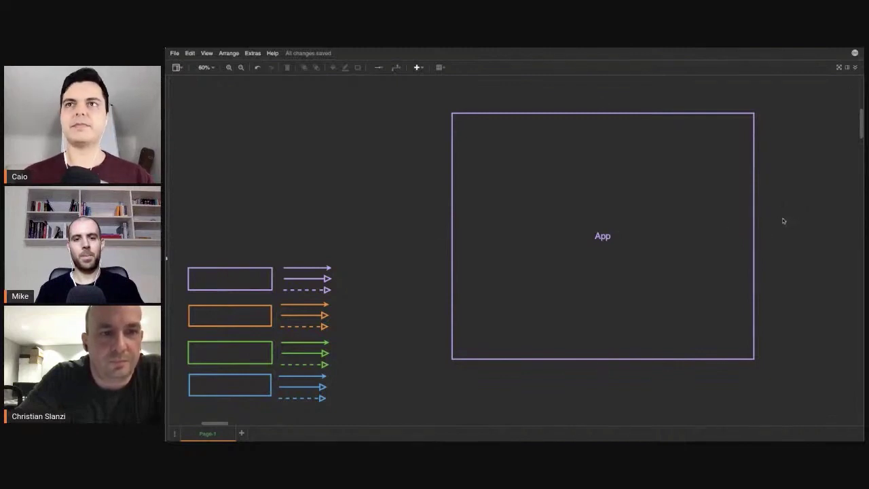
mouse_move(684, 213)
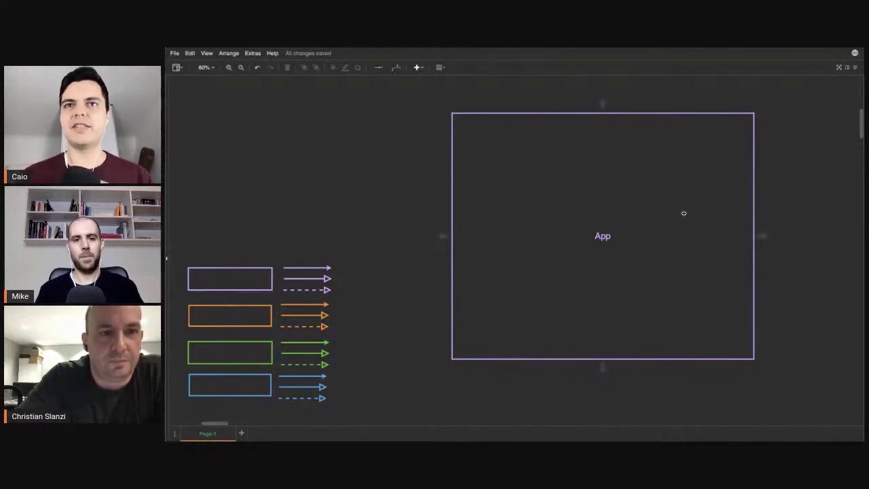
click(637, 218)
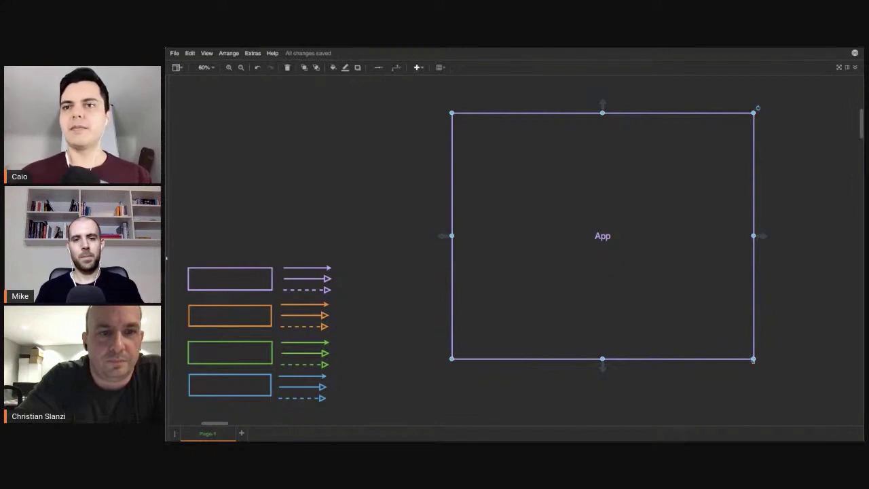
Step: Shrink the App box to a small rectangle and undo the stray purple box copies
mouse_move(753, 360)
mouse_down()
mouse_move(614, 196)
mouse_move(538, 155)
mouse_up()
click(253, 281)
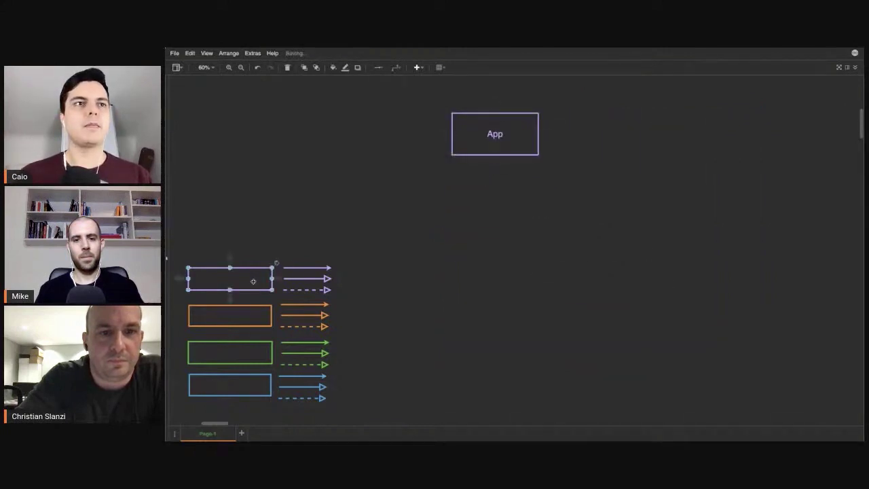
drag(254, 281, 629, 196)
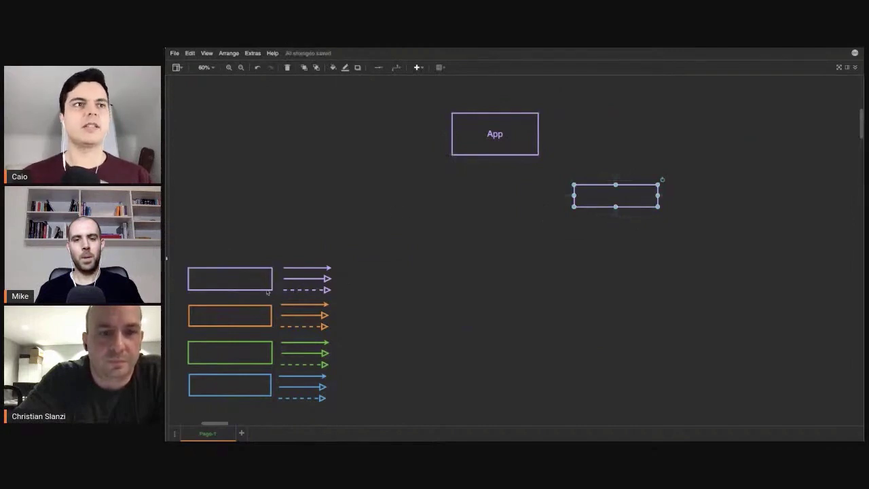
click(236, 282)
drag(235, 282, 499, 235)
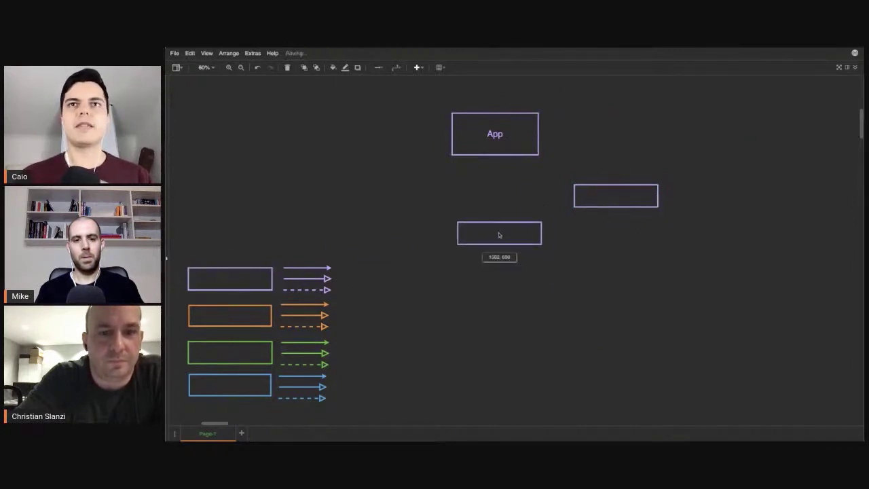
key(Escape)
key(ctrl+z)
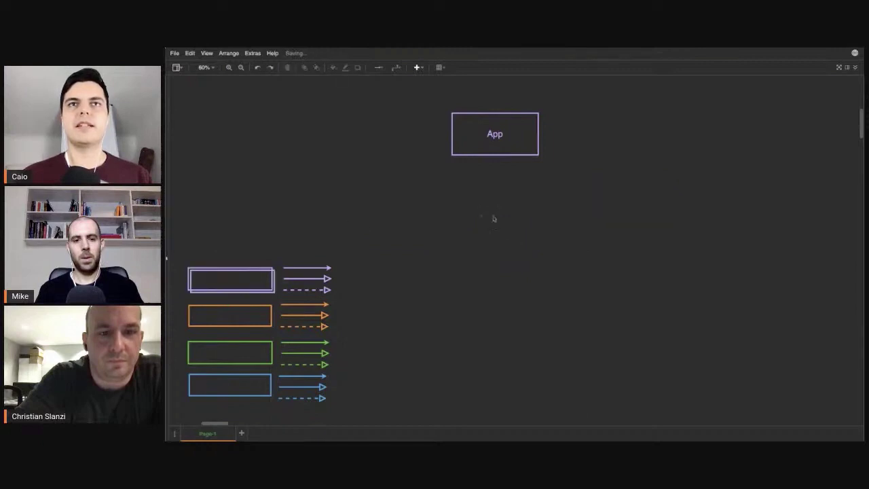
Step: Place orange, green and blue sample boxes to the right of, below and left of App
mouse_move(249, 316)
mouse_down()
mouse_move(659, 193)
mouse_move(652, 190)
mouse_up()
click(263, 348)
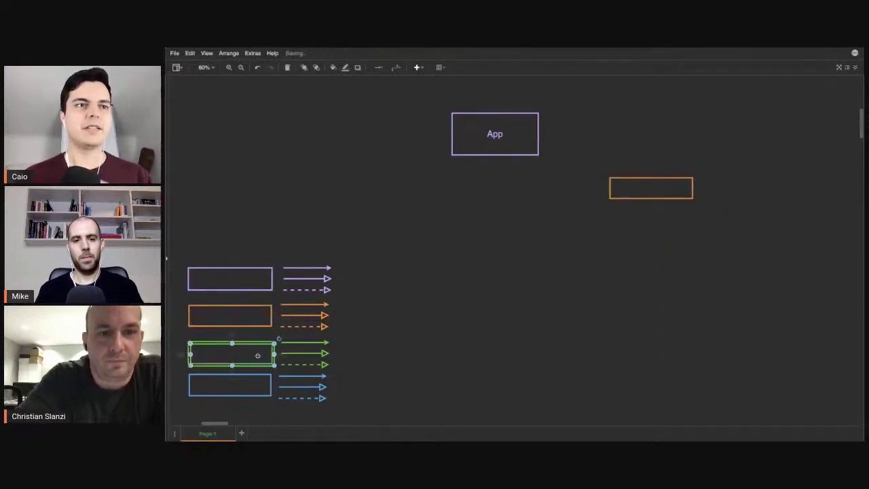
mouse_move(256, 353)
mouse_down()
mouse_move(514, 256)
mouse_move(498, 265)
mouse_up()
click(230, 384)
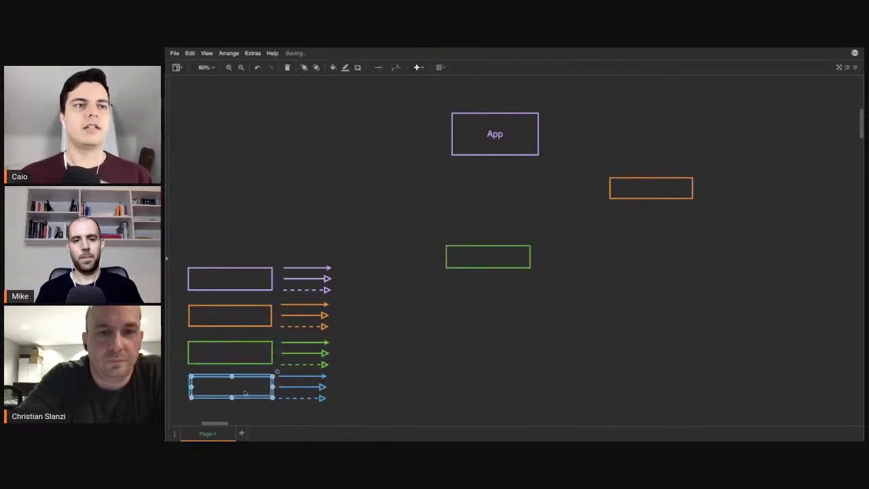
mouse_move(230, 385)
mouse_down()
mouse_move(390, 158)
mouse_move(398, 198)
mouse_up()
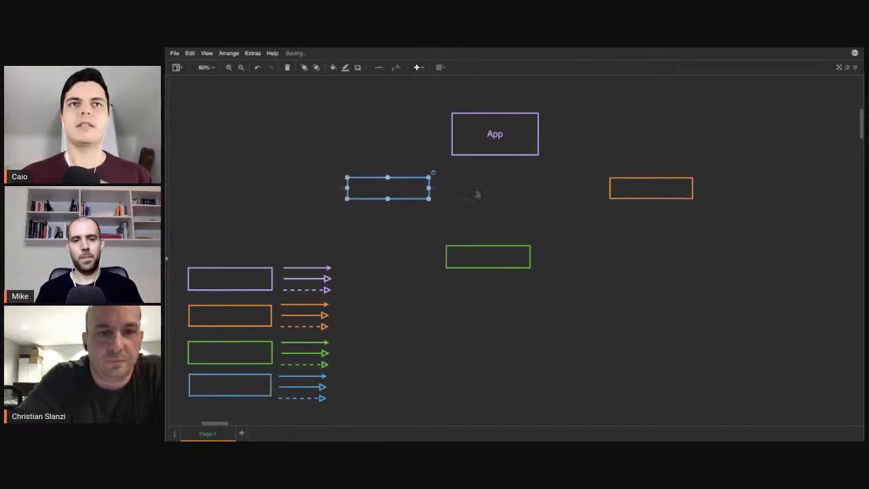
click(406, 191)
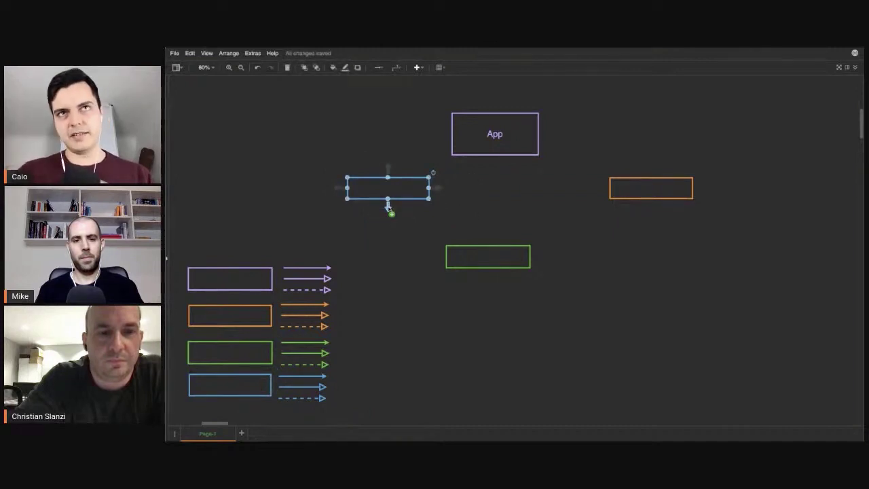
Step: Reposition the App and blue boxes, then connect blue to orange and blue to App
drag(495, 133, 540, 146)
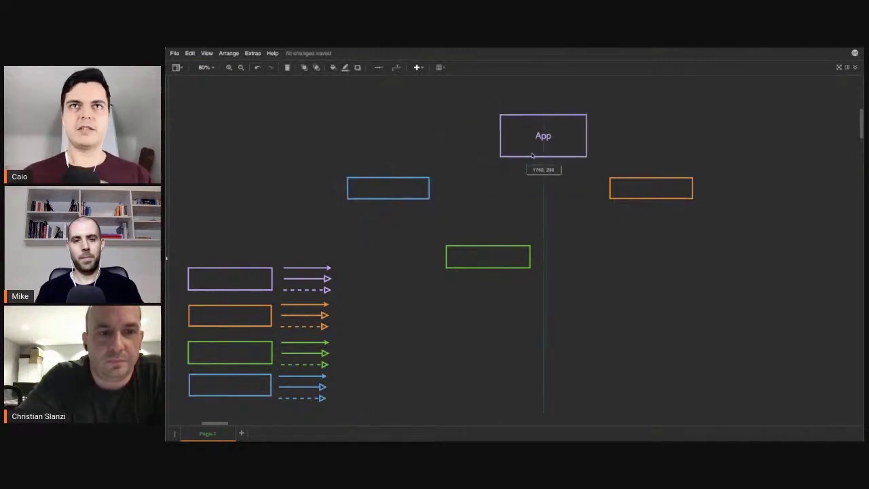
mouse_move(413, 192)
mouse_down()
mouse_move(455, 196)
mouse_move(469, 254)
mouse_up()
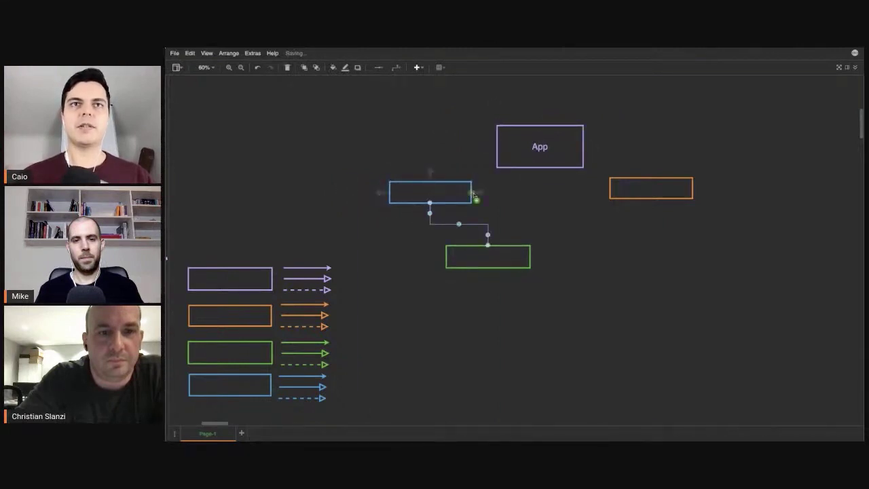
drag(479, 193, 617, 195)
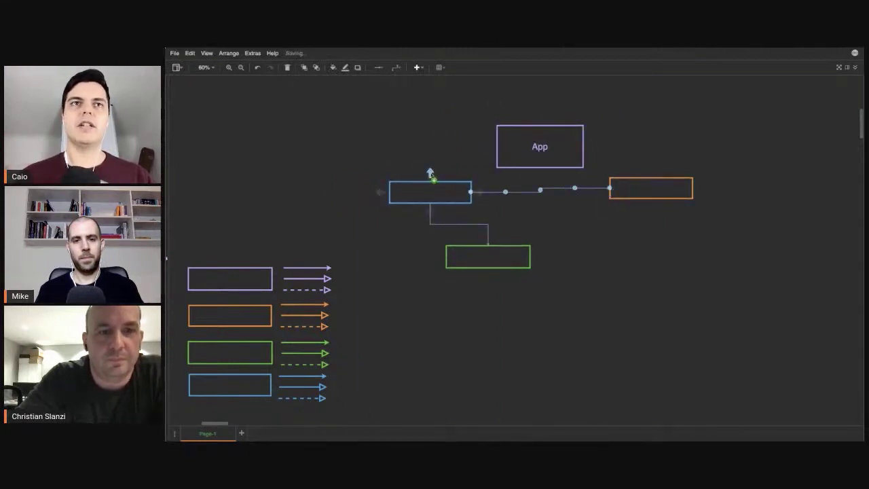
mouse_move(540, 174)
mouse_down()
mouse_move(540, 190)
mouse_move(430, 155)
mouse_up()
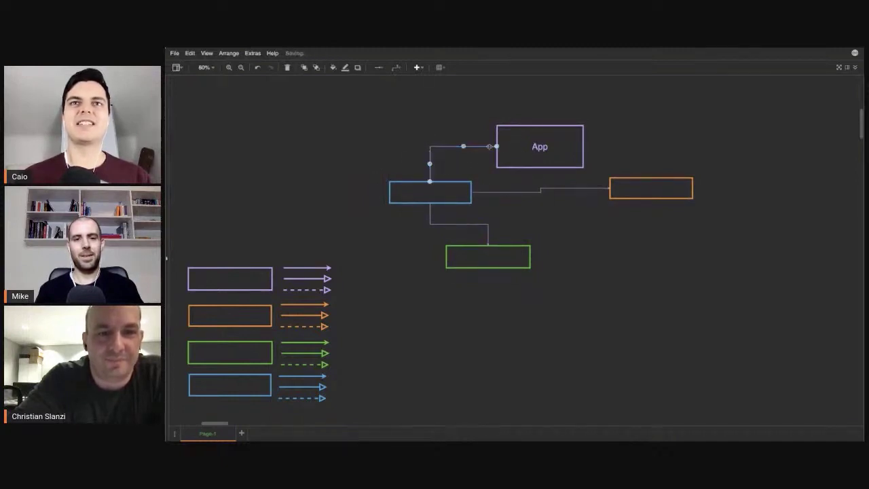
Step: Connect the green box to orange and to blue, reattaching a connector to green's top
click(504, 263)
drag(540, 257, 633, 188)
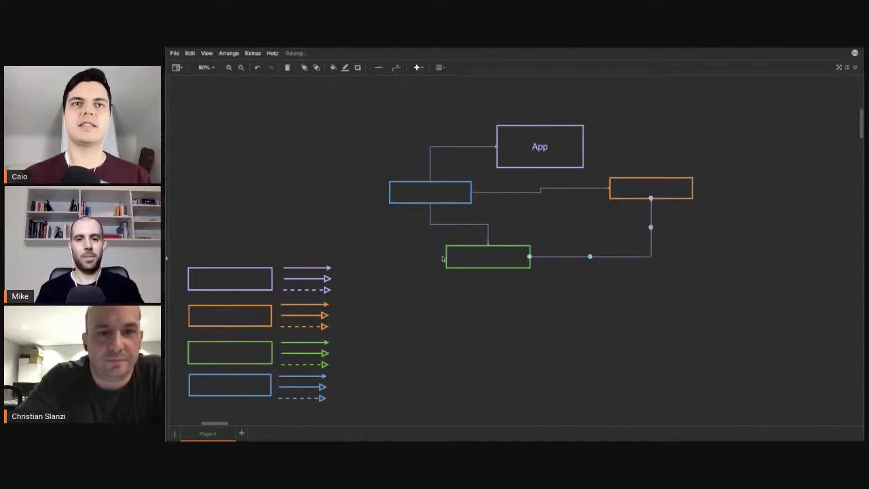
drag(441, 257, 406, 204)
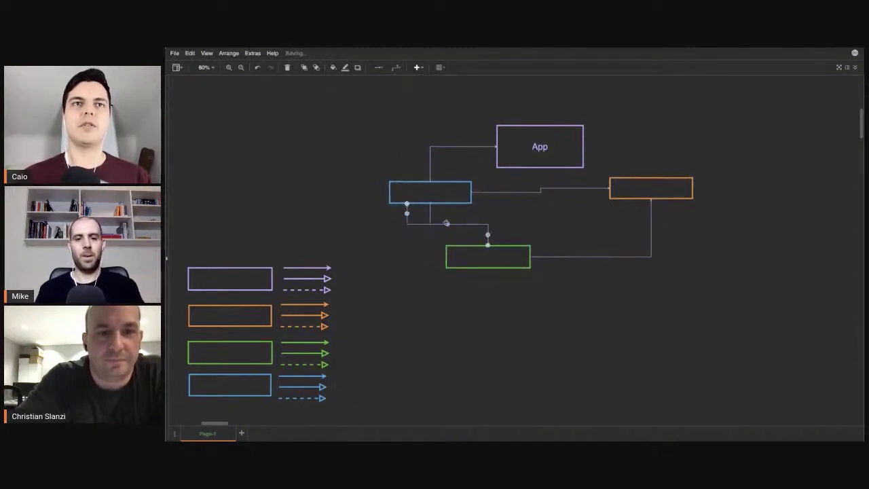
drag(447, 224, 442, 260)
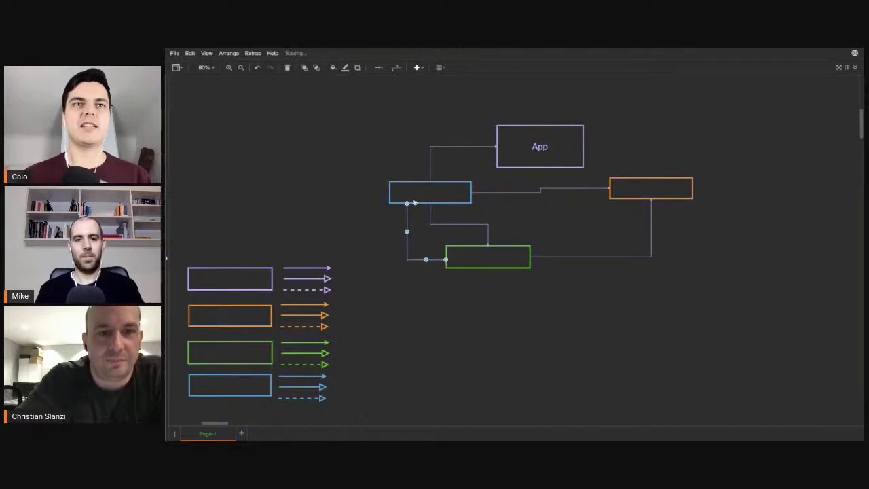
click(430, 212)
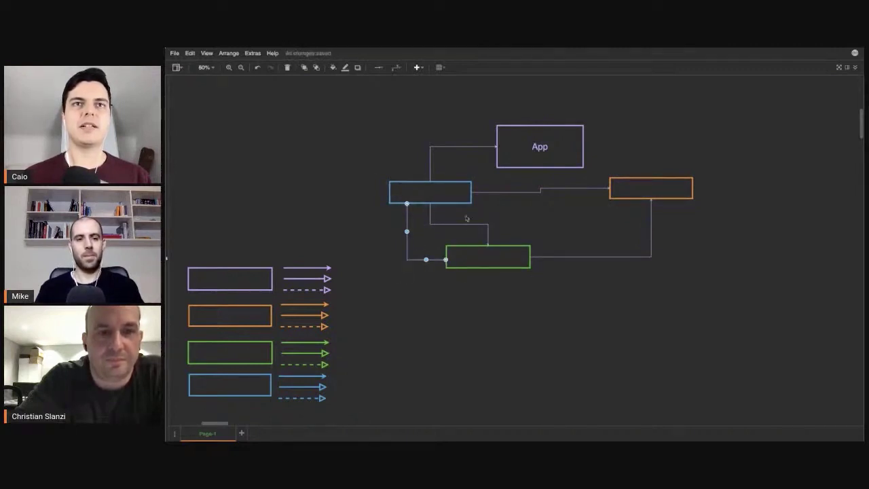
mouse_move(487, 233)
mouse_down()
mouse_move(461, 234)
mouse_move(488, 246)
mouse_up()
click(534, 216)
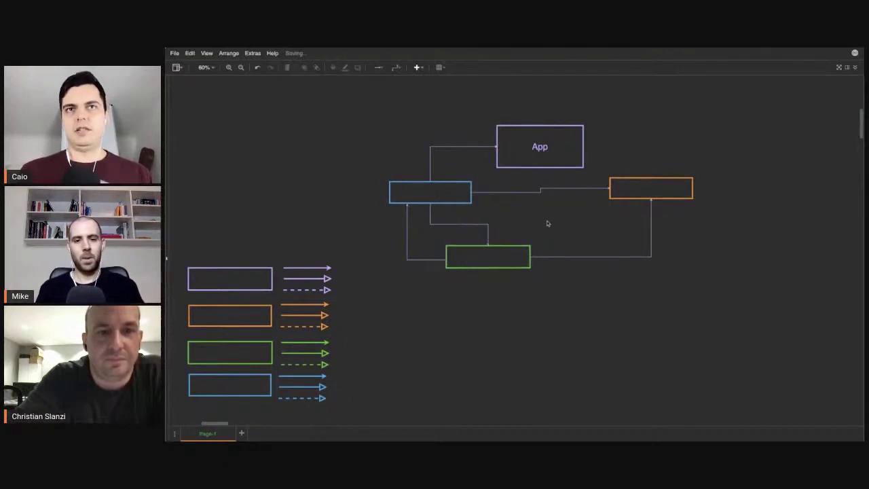
Step: Connect the App box to the top of the orange box
click(544, 159)
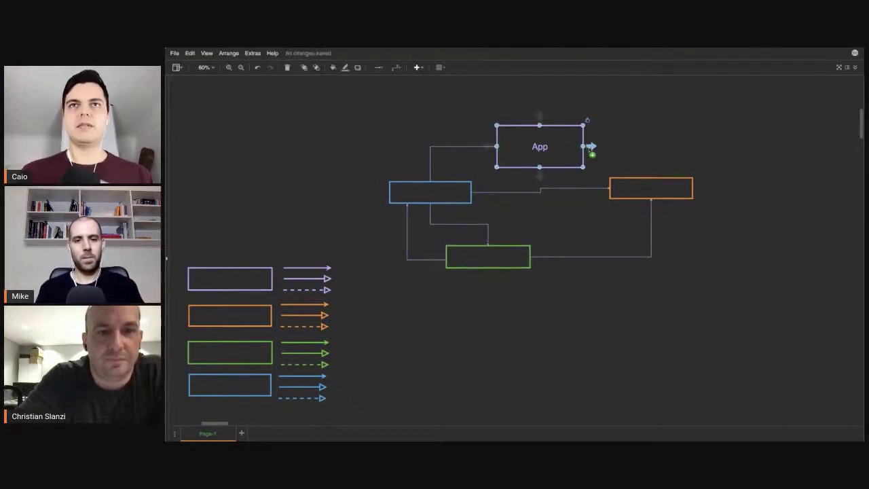
drag(592, 147, 652, 175)
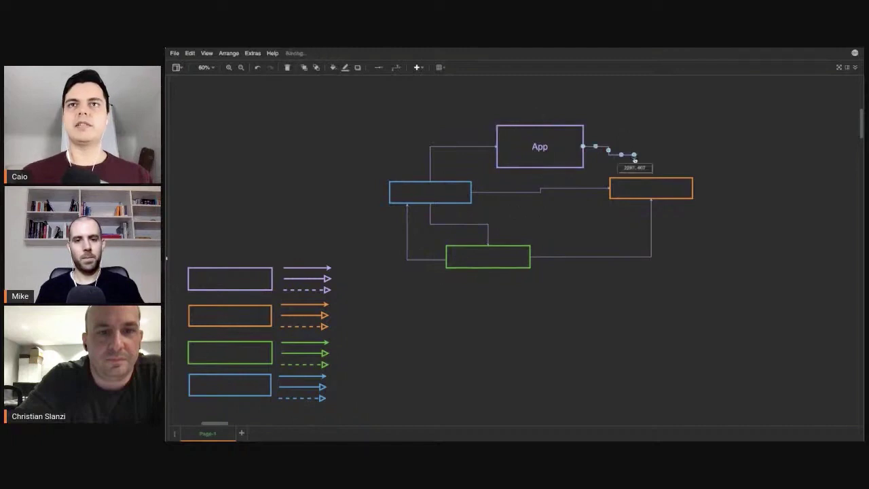
click(669, 160)
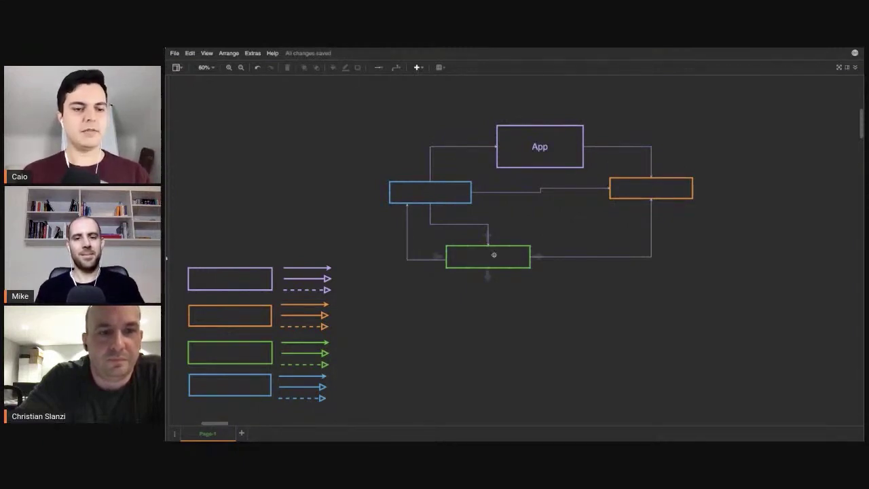
mouse_move(651, 188)
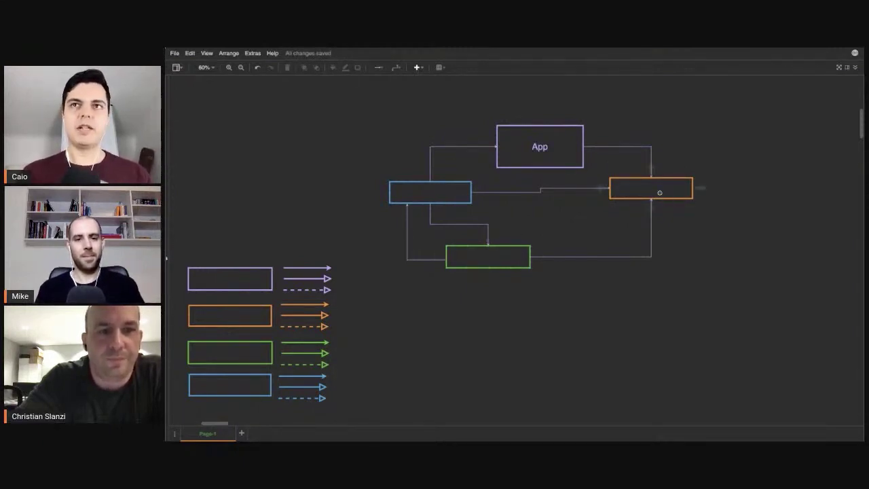
Step: Select the orange, green, blue and App boxes in turn to review the layout
click(660, 193)
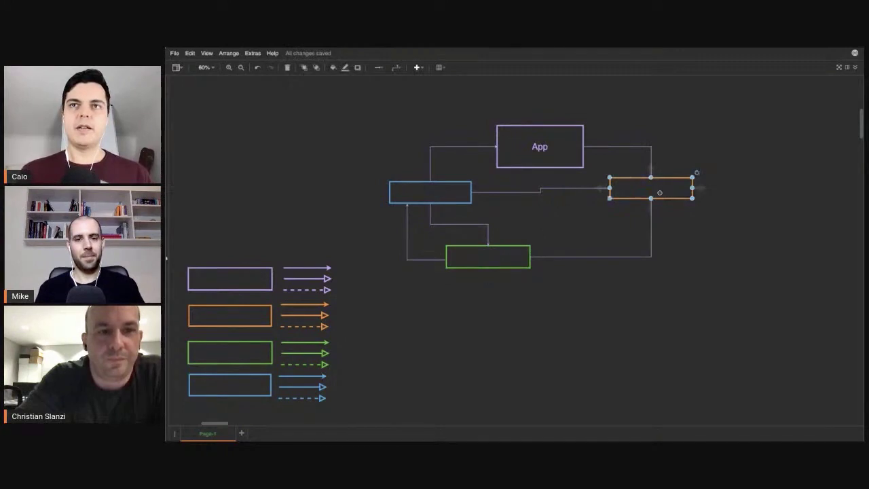
click(514, 257)
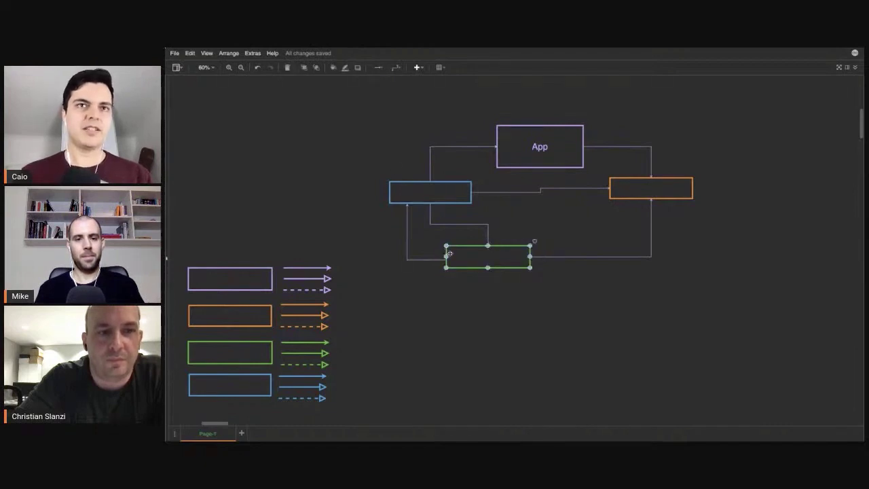
click(422, 201)
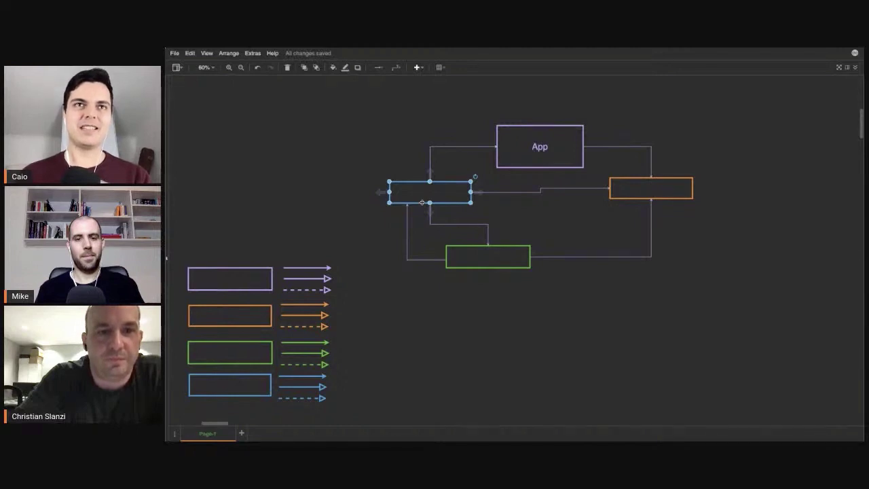
click(532, 146)
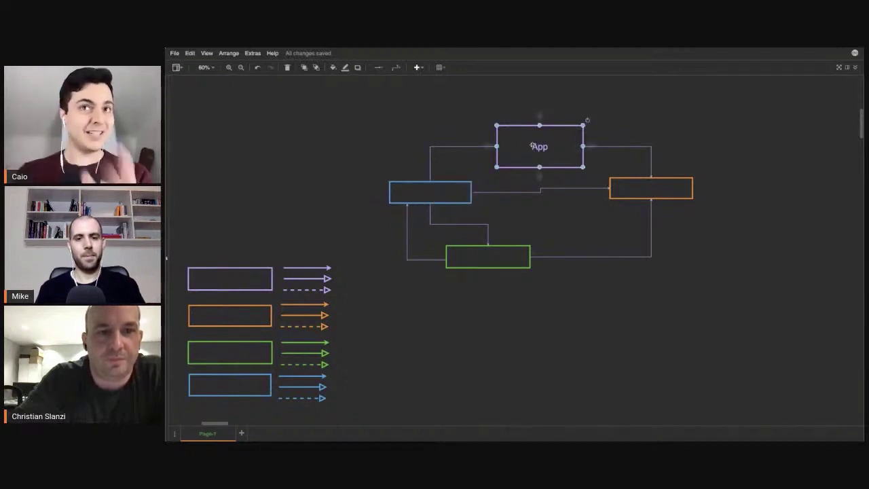
click(470, 182)
click(579, 131)
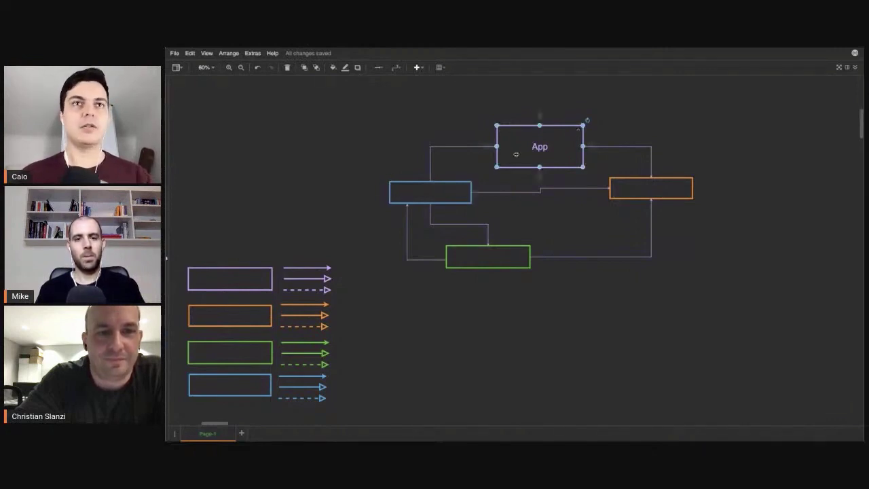
click(411, 233)
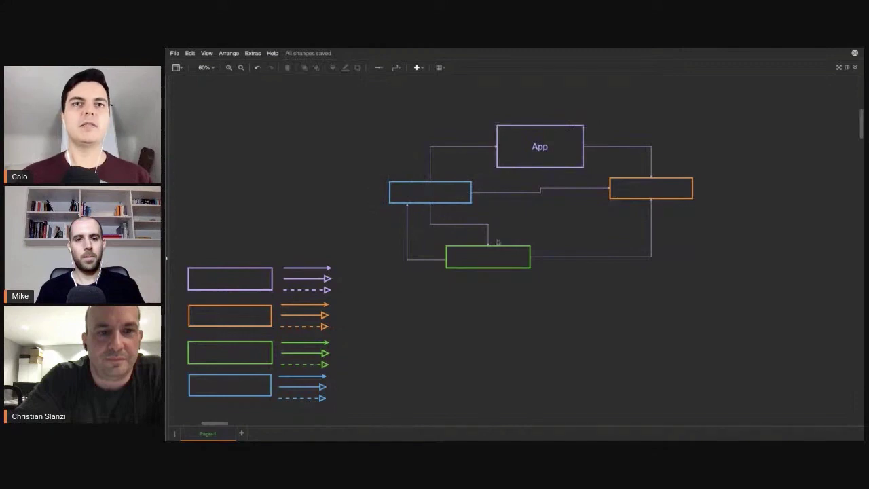
click(499, 260)
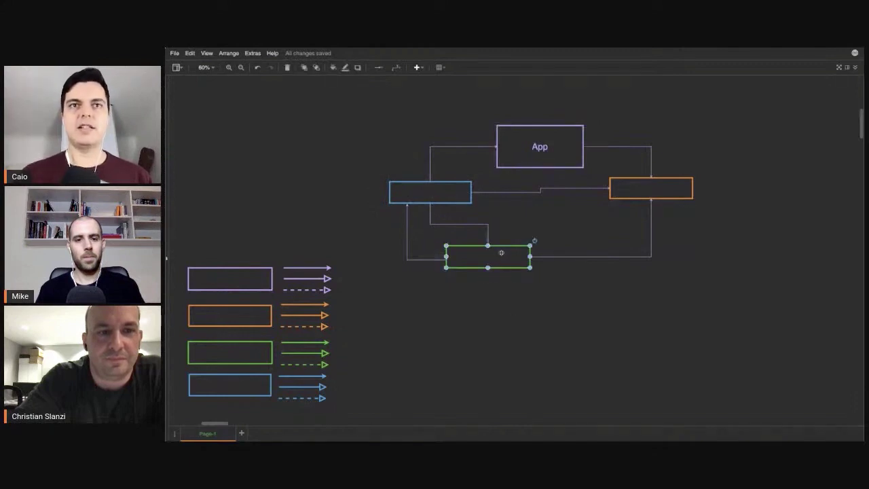
Step: Delete the blue-to-green connector and check the green-to-orange connection
click(407, 230)
key(Delete)
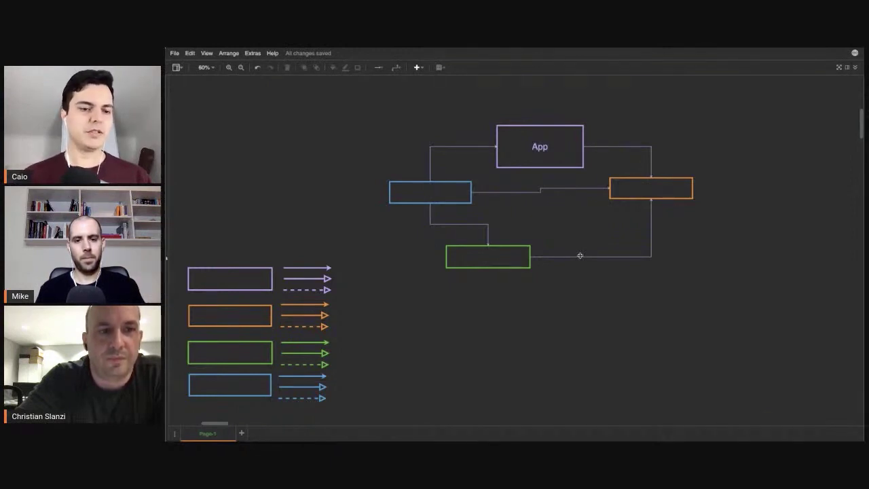
click(580, 256)
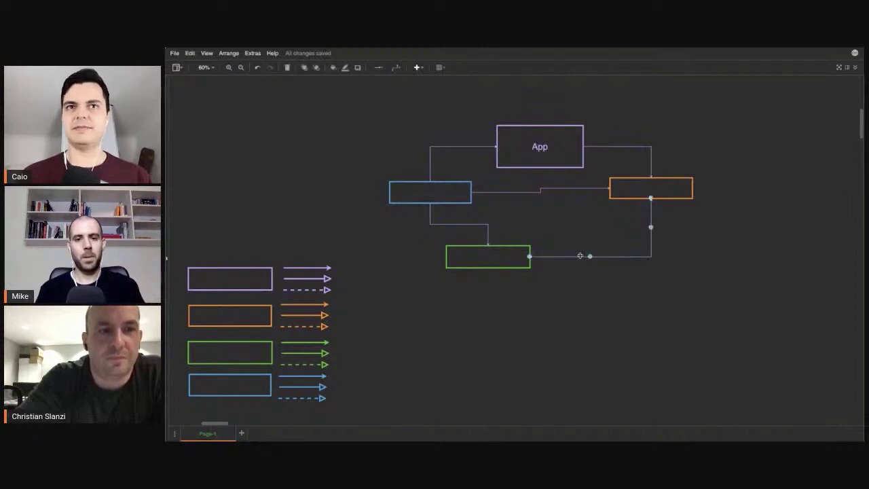
click(680, 189)
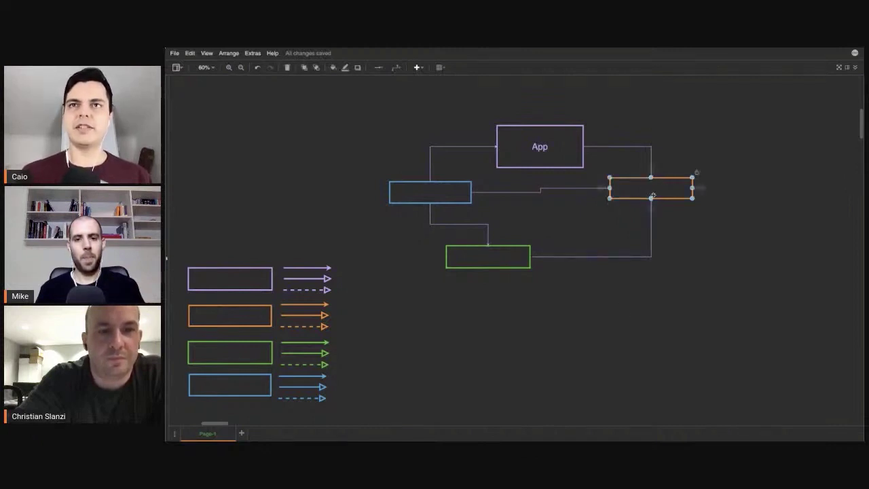
click(481, 260)
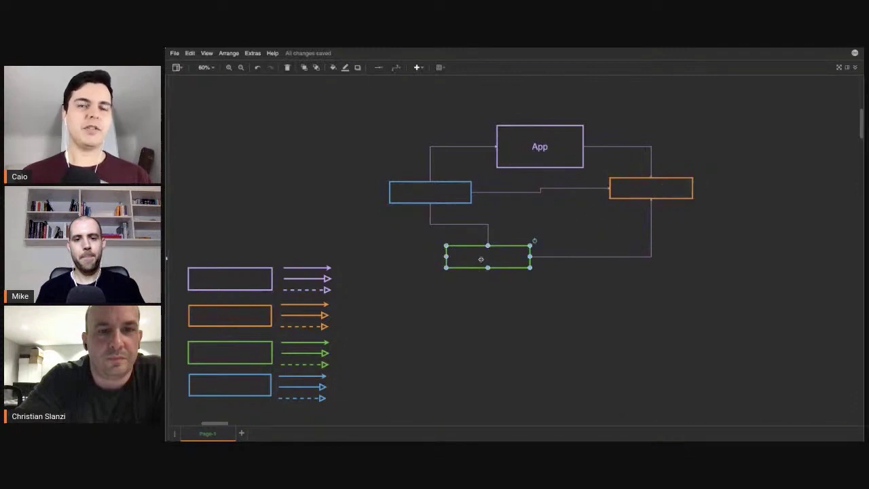
shift+click(670, 187)
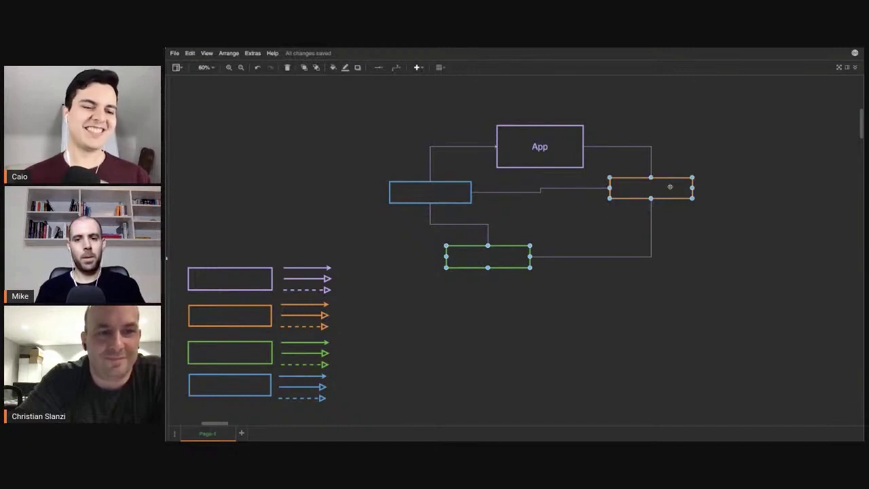
click(633, 238)
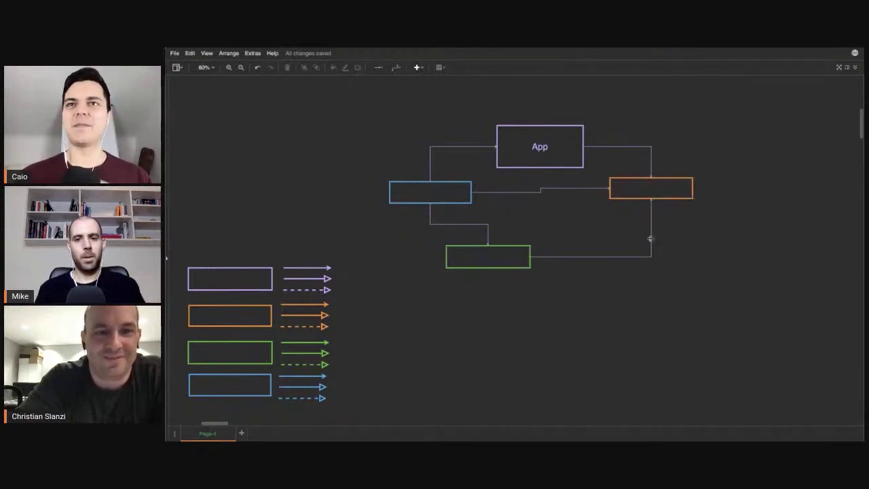
click(650, 238)
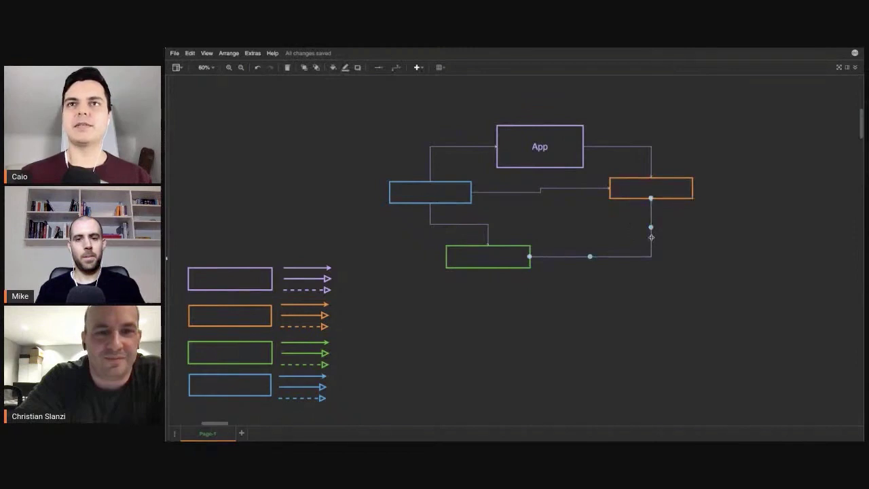
Step: Label the orange box 'Shared', leaving the green box unlabelled
click(650, 189)
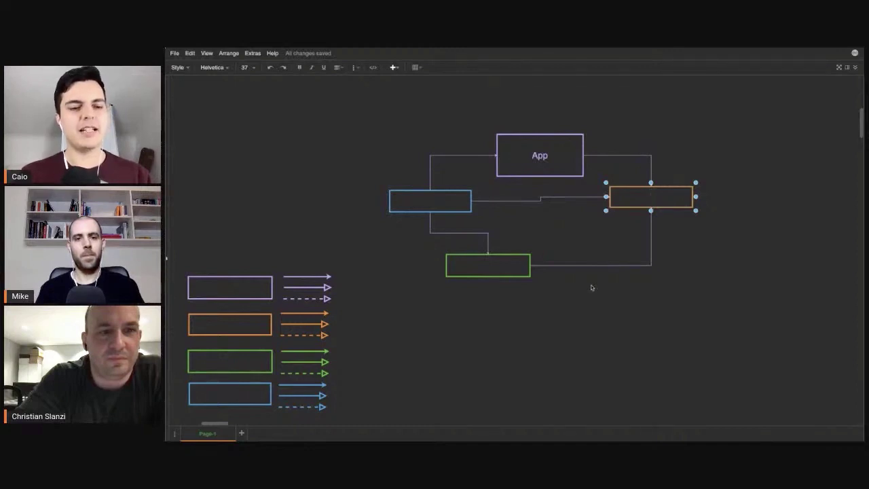
text(Shared)
click(553, 324)
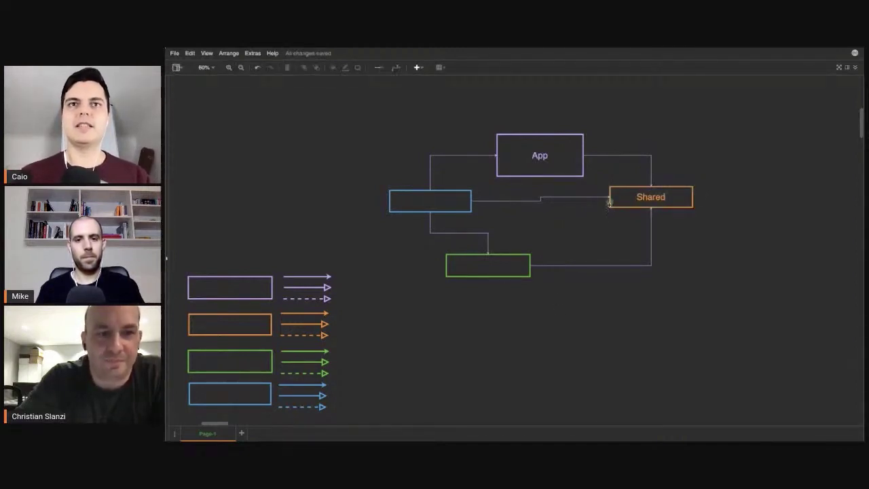
double_click(489, 265)
click(518, 229)
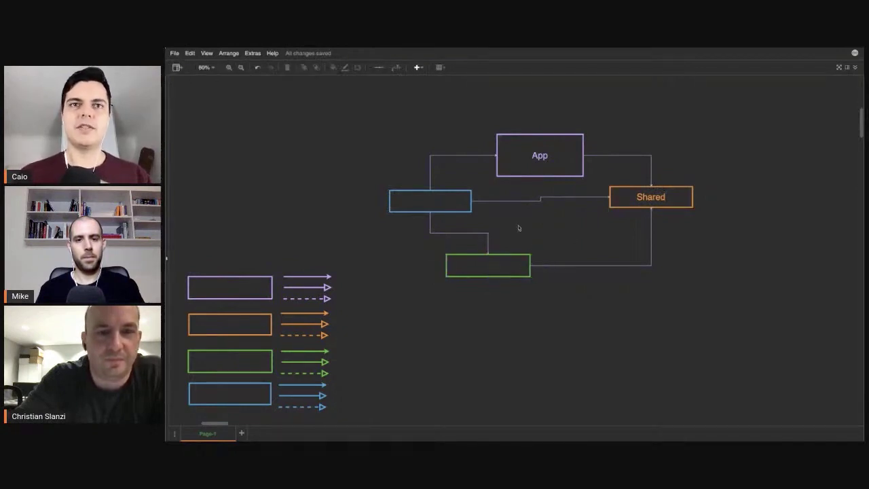
Step: Select the green, blue and Shared boxes in turn to review the diagram
click(488, 269)
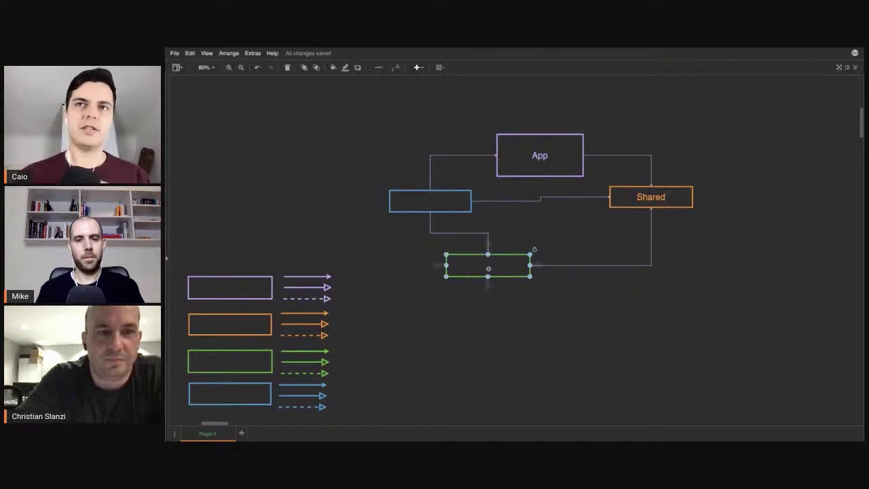
click(568, 229)
click(460, 195)
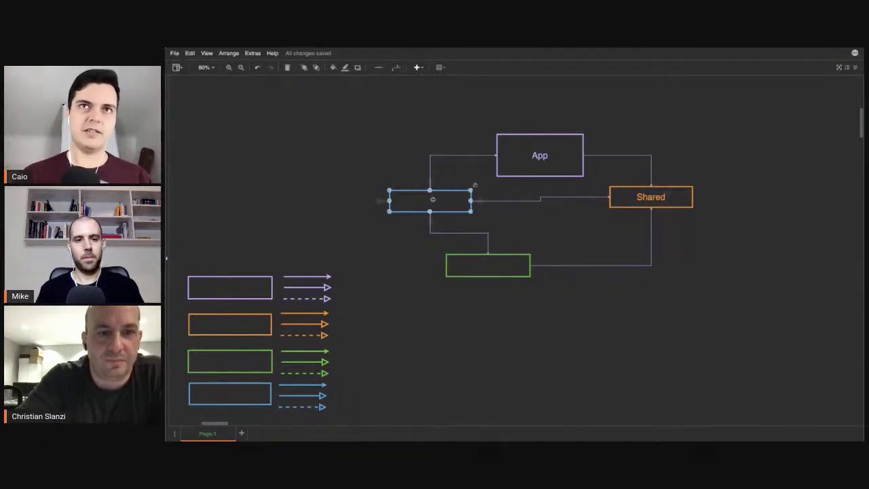
click(590, 229)
click(641, 199)
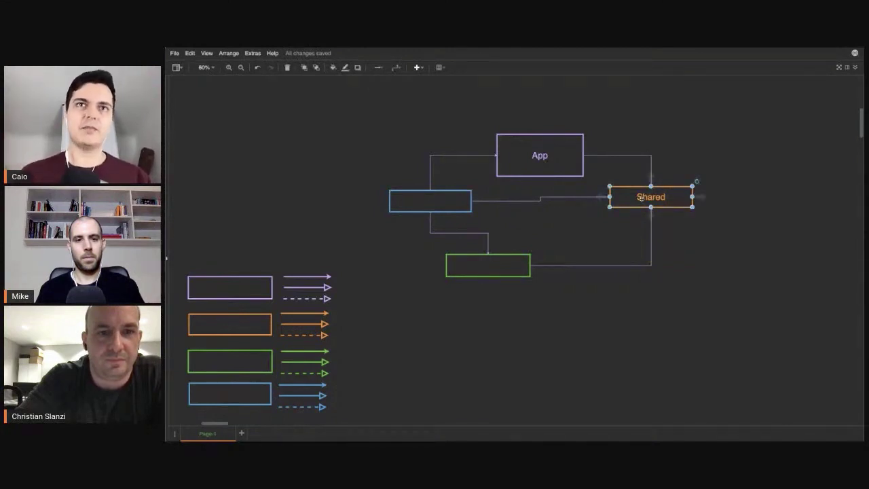
click(455, 200)
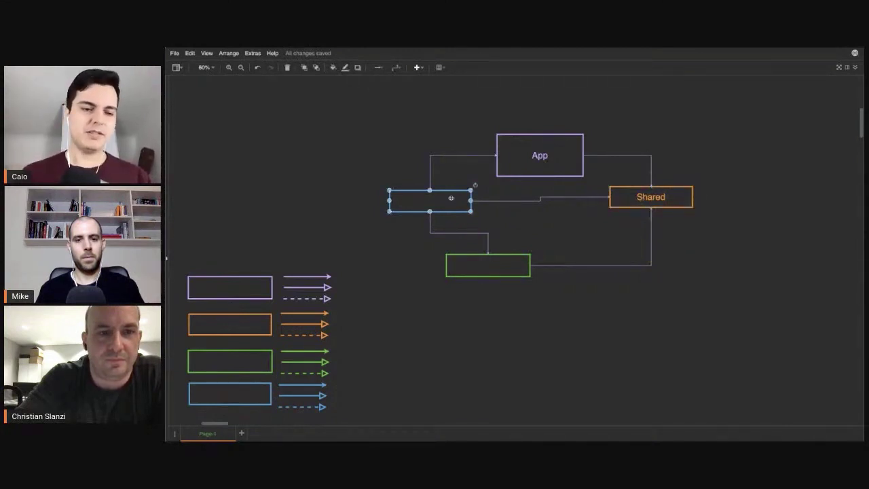
click(488, 265)
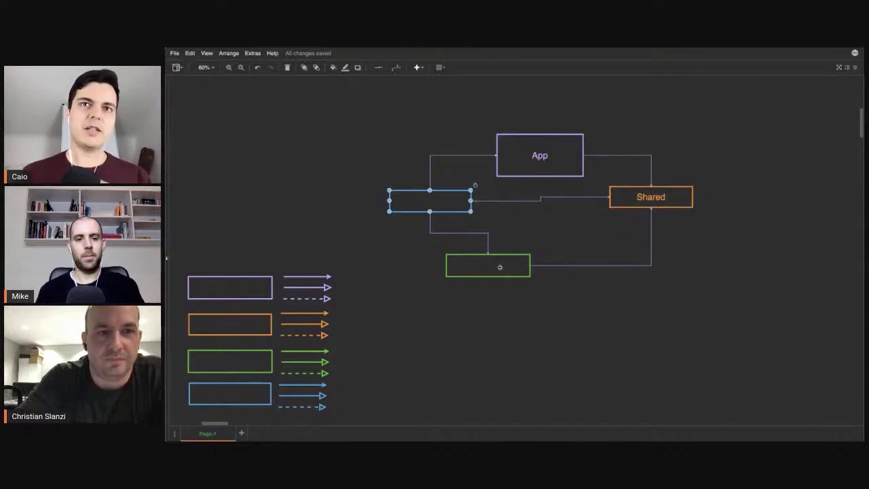
click(637, 203)
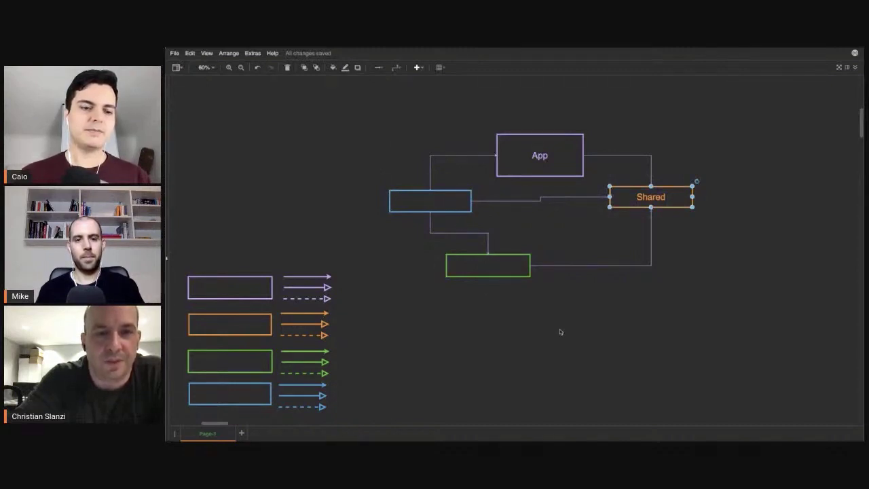
key(Escape)
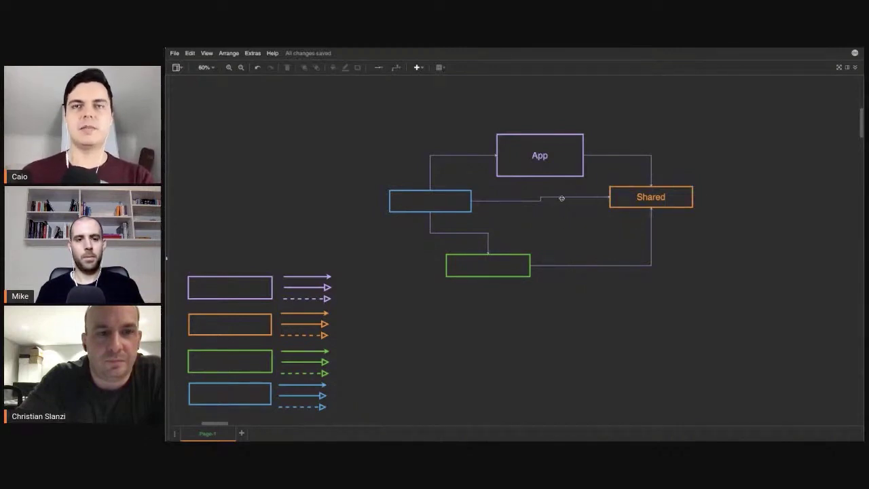
click(642, 198)
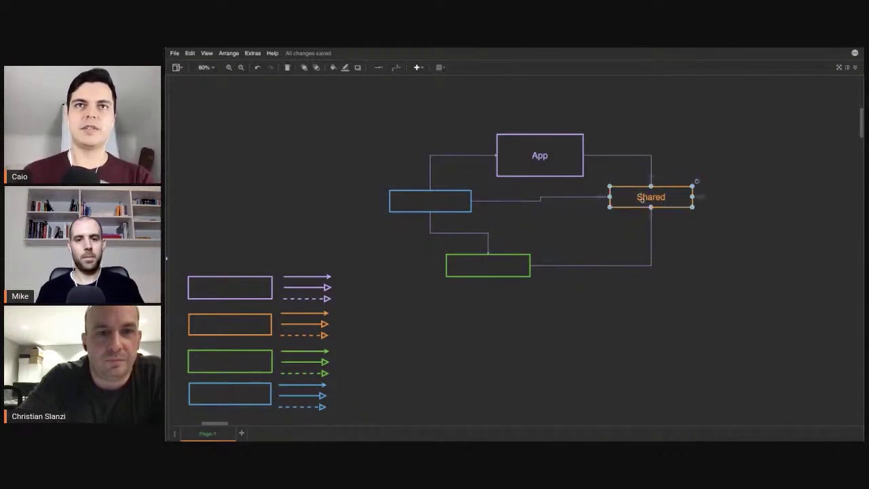
mouse_move(651, 197)
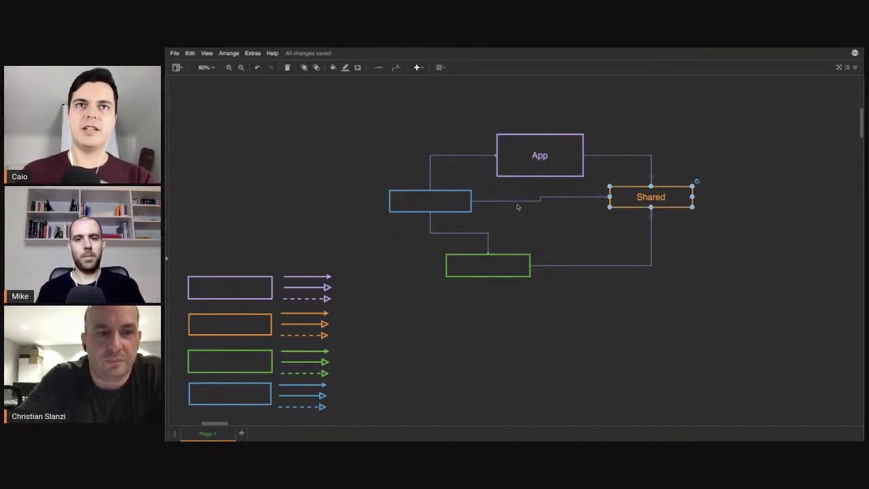
click(449, 205)
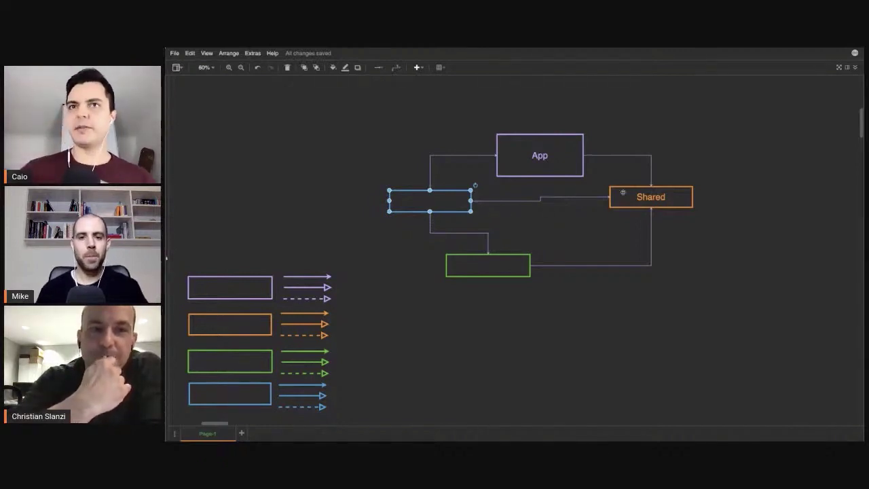
Step: Clear the 'Shared' label from the orange box, leaving it empty
double_click(659, 197)
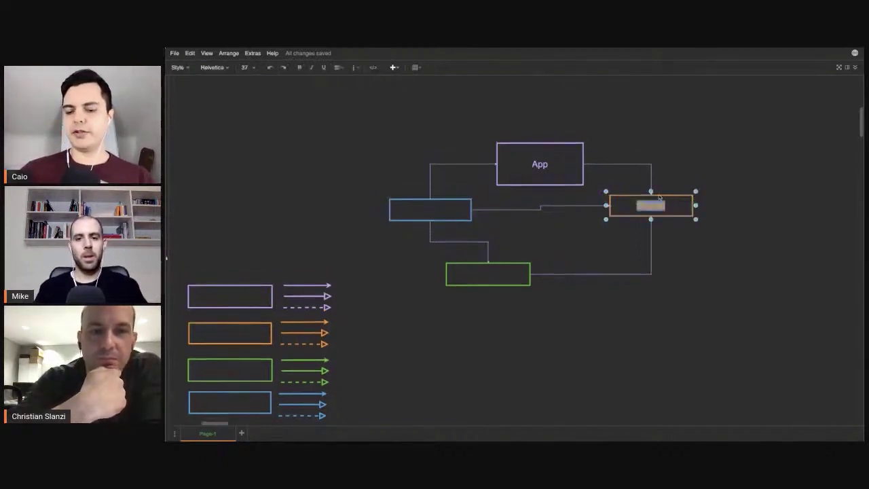
key(BackSpace)
click(679, 160)
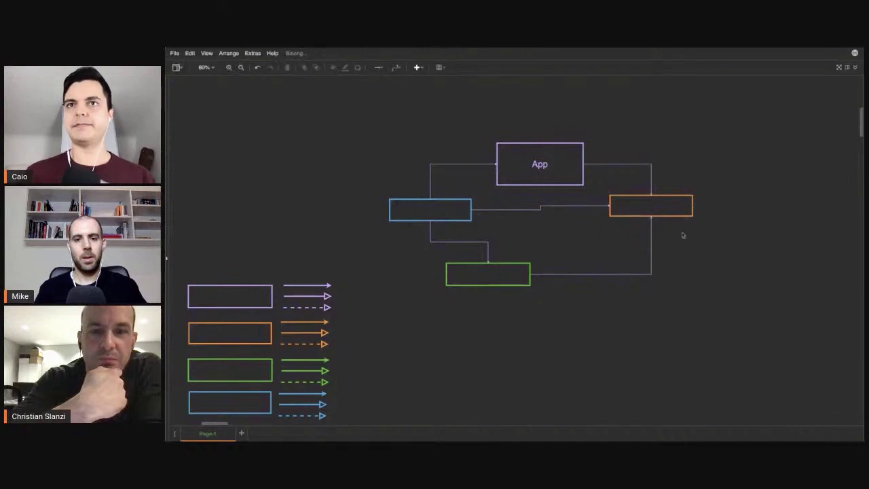
Step: Delete the blue–orange, blue–green and orange–green connectors and move the green box lower
click(587, 204)
key(Delete)
click(468, 241)
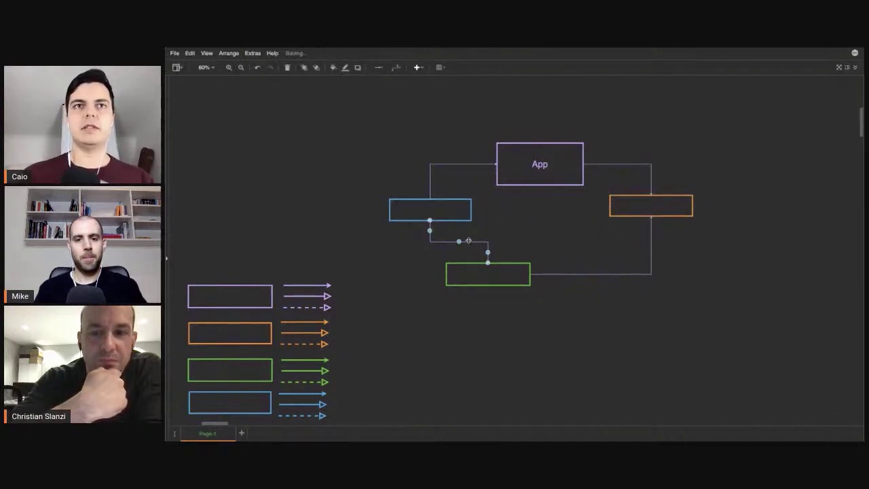
key(Delete)
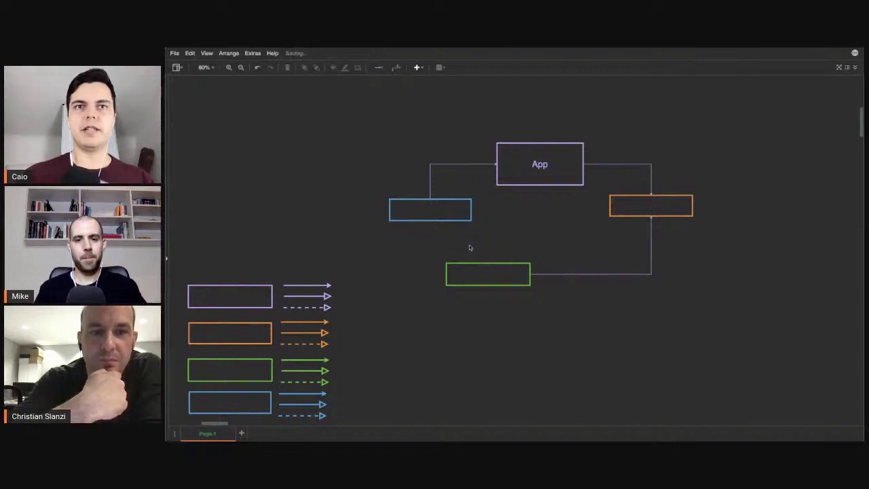
click(599, 274)
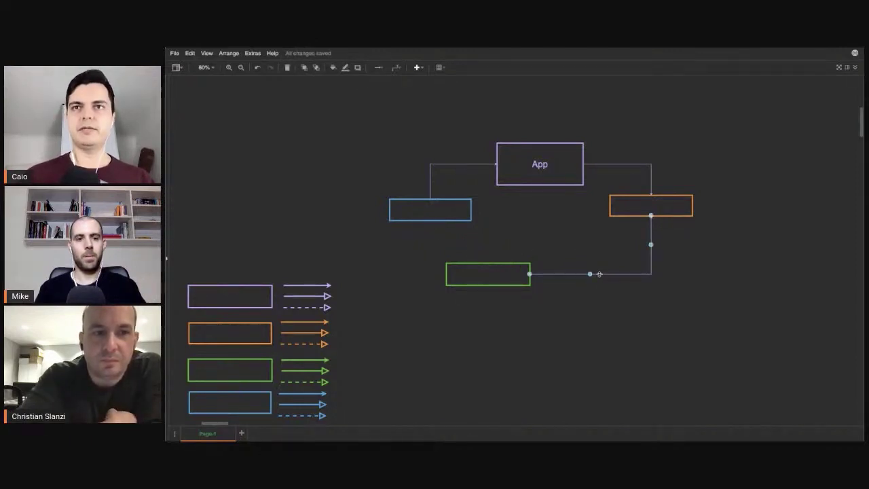
key(Delete)
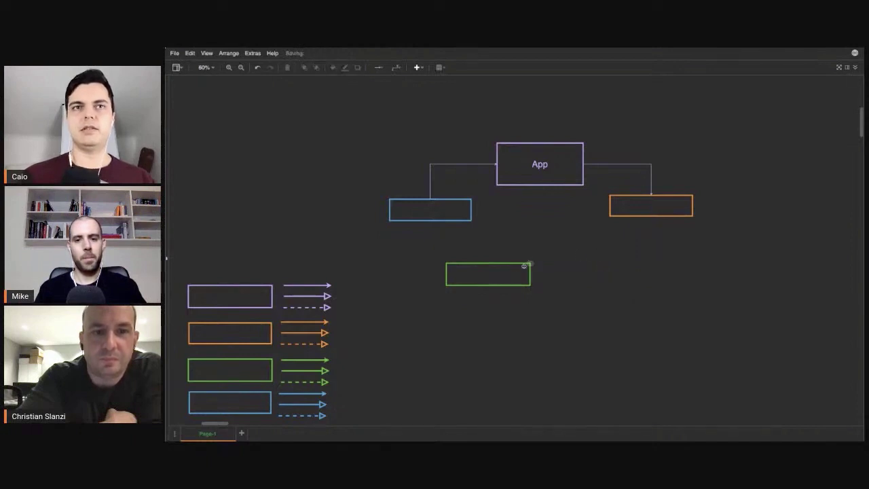
mouse_move(506, 273)
mouse_down()
mouse_move(505, 303)
mouse_move(518, 327)
mouse_up()
Step: Draw a connector from the blue box down to the green box
click(431, 206)
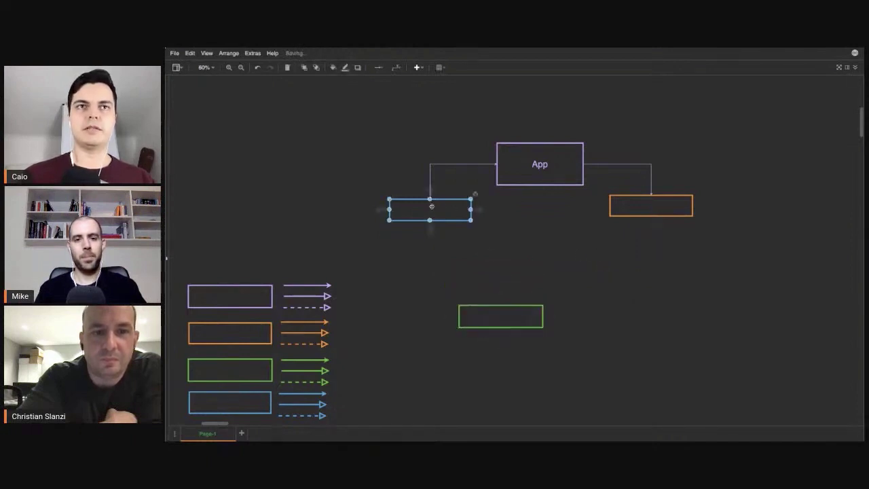
click(503, 321)
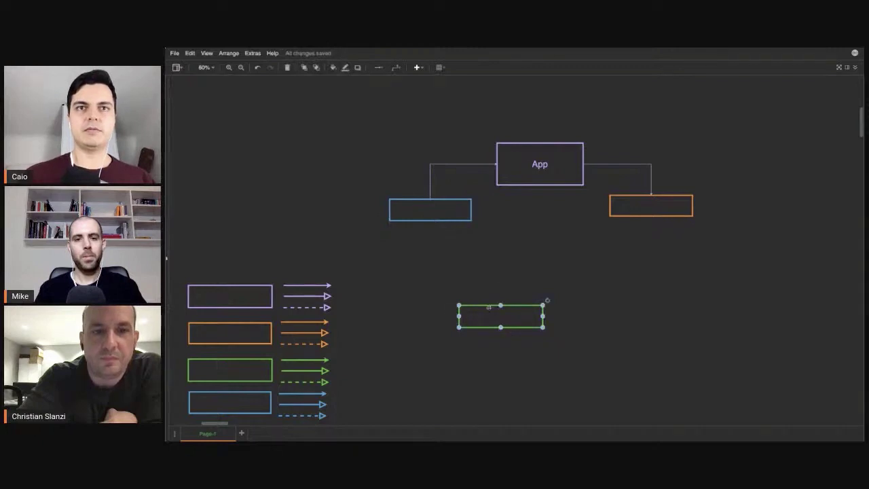
drag(501, 297, 454, 218)
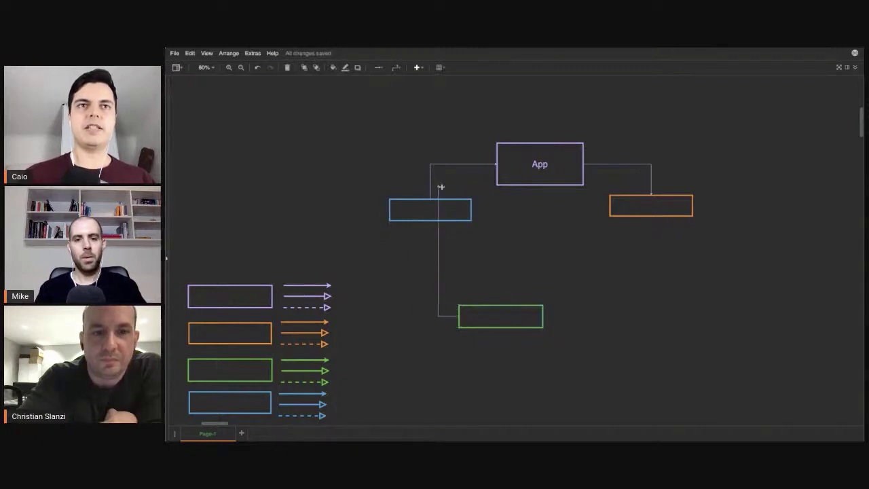
click(468, 262)
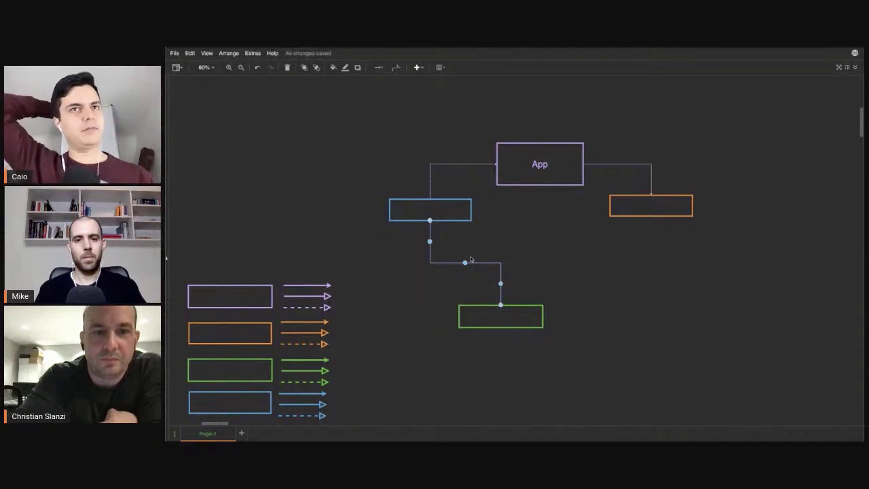
Step: Delete that connector and place a copy of the green box just above the original
click(487, 239)
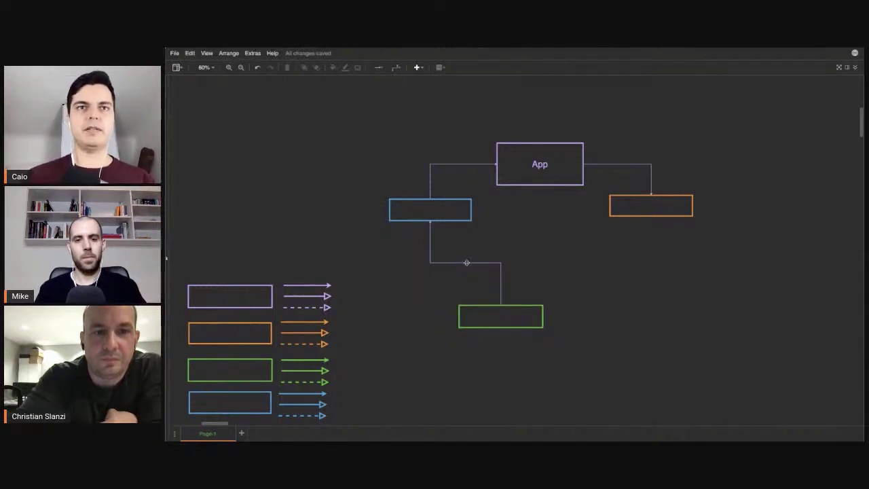
click(466, 262)
key(Delete)
click(503, 307)
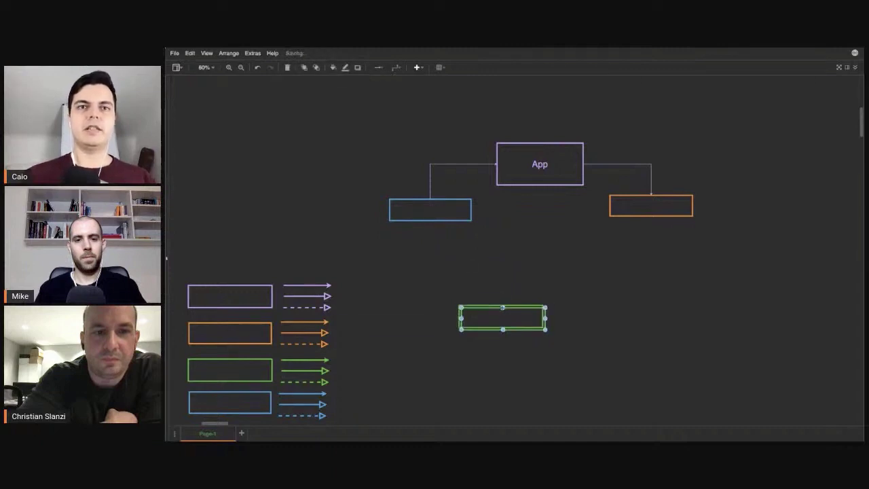
drag(503, 307, 491, 281)
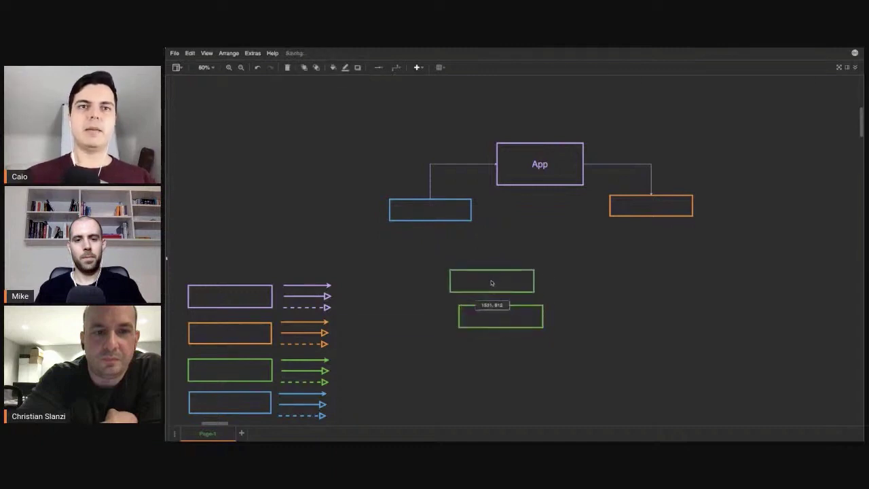
Step: Reposition the green box copy and enlarge the upper green box into a container
key(ctrl+z)
drag(516, 319, 542, 366)
click(513, 314)
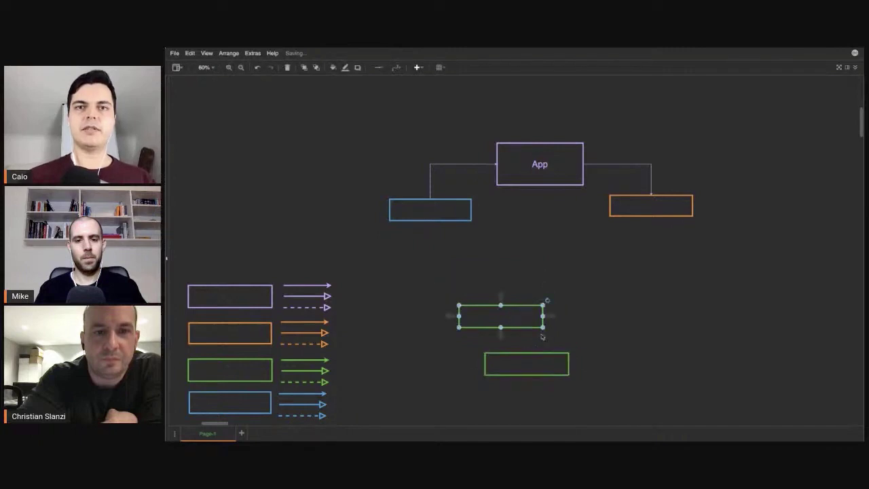
drag(542, 328, 688, 407)
Step: Move the small green box inside the container and label it '<Boundary>'
click(546, 369)
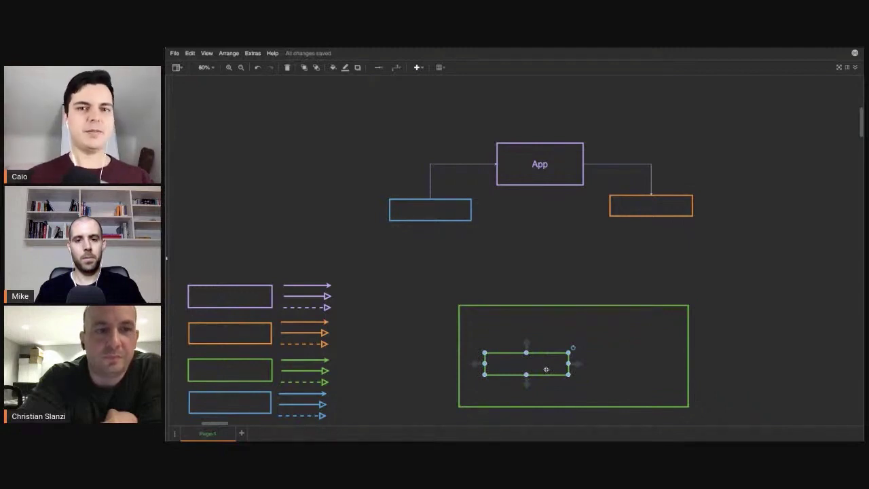
drag(546, 369, 537, 339)
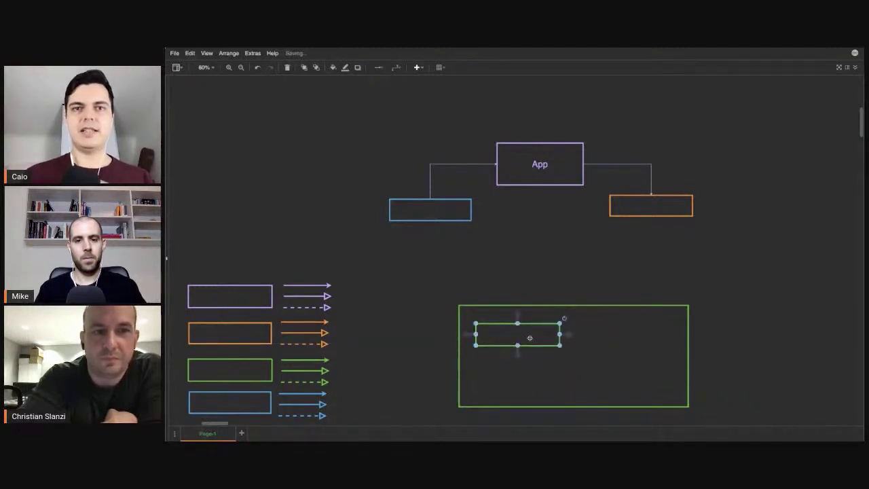
text(<oundary)
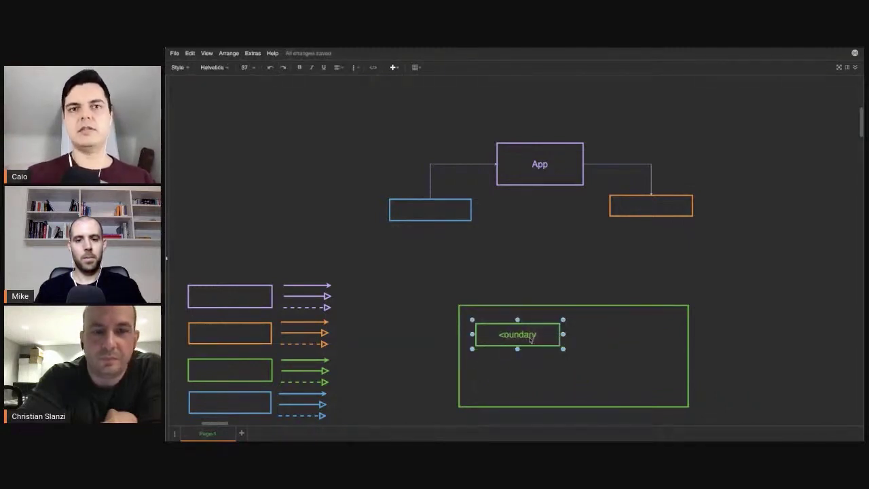
text(B<)
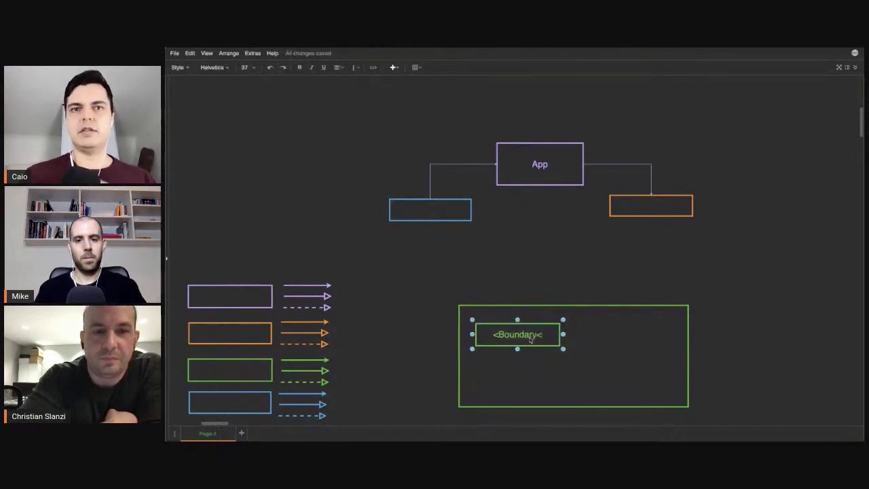
key(BackSpace)
text(>)
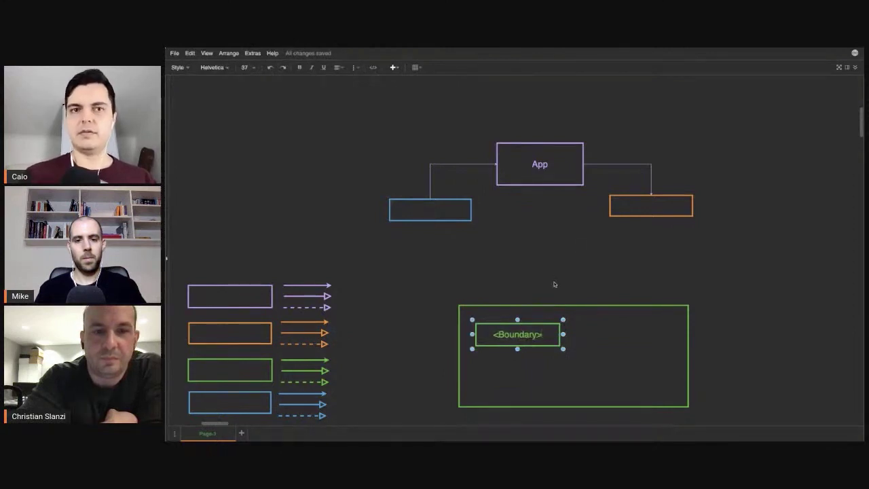
click(572, 245)
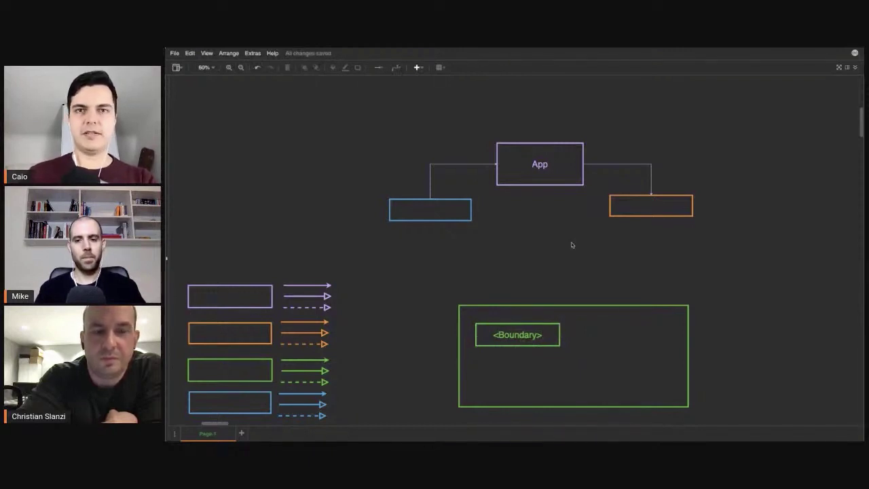
Step: Nudge the <Boundary> box and draw a connector between the green container and the blue box
mouse_move(517, 335)
drag(534, 334, 527, 329)
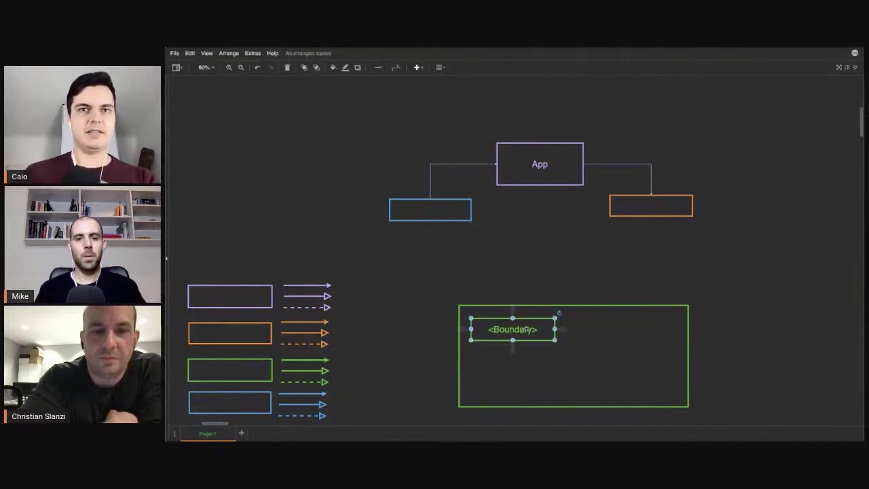
click(589, 328)
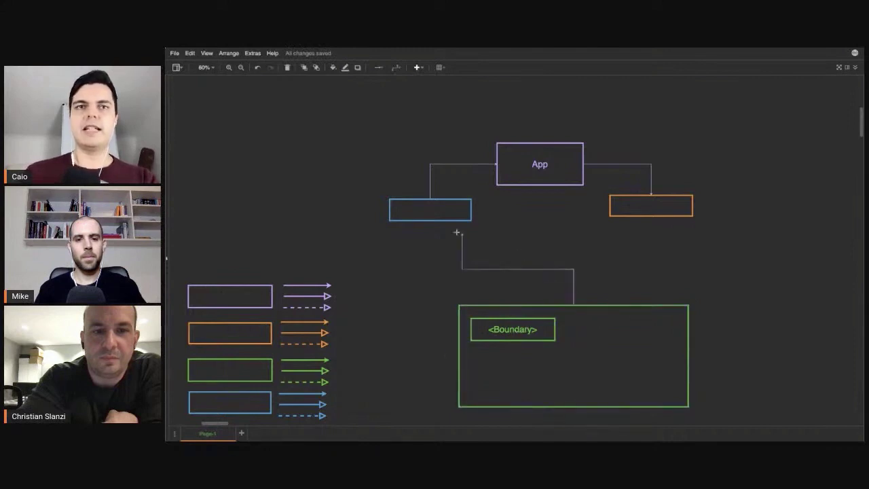
drag(574, 296, 450, 217)
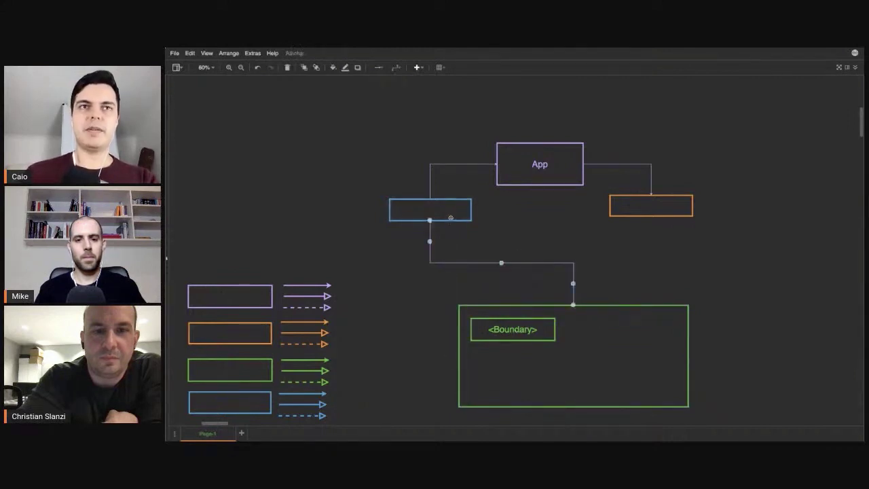
click(511, 334)
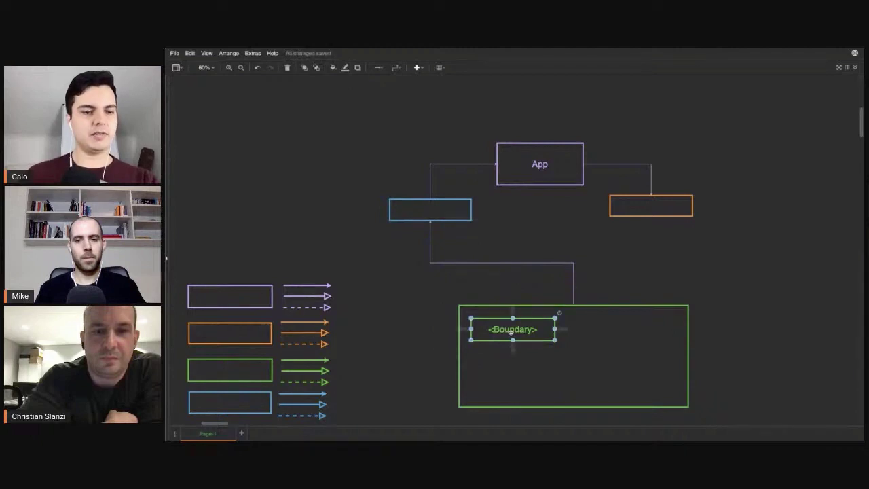
click(558, 348)
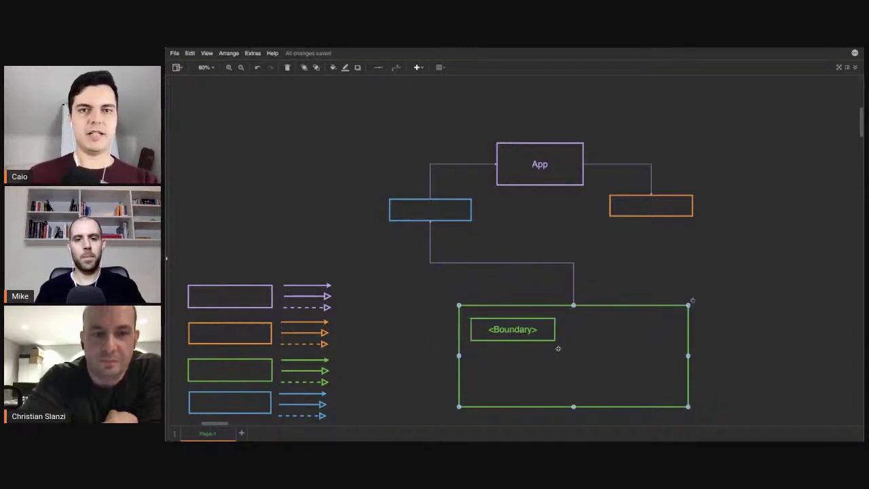
click(534, 330)
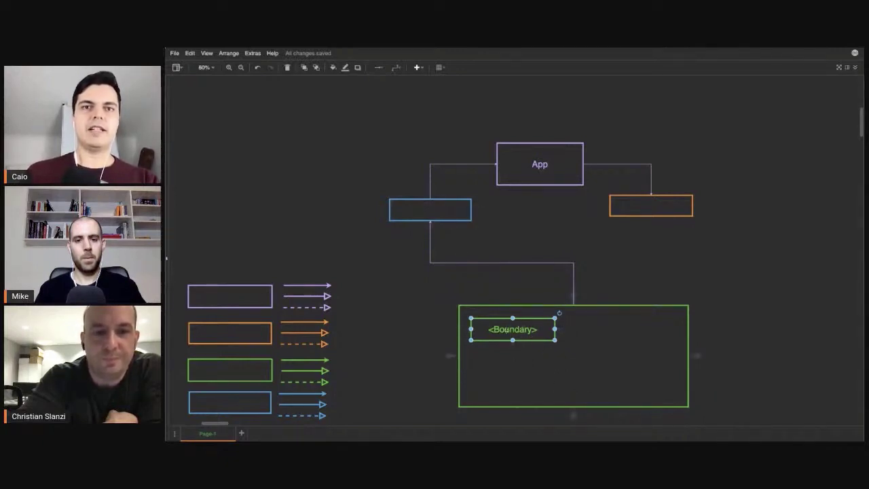
double_click(508, 330)
click(512, 296)
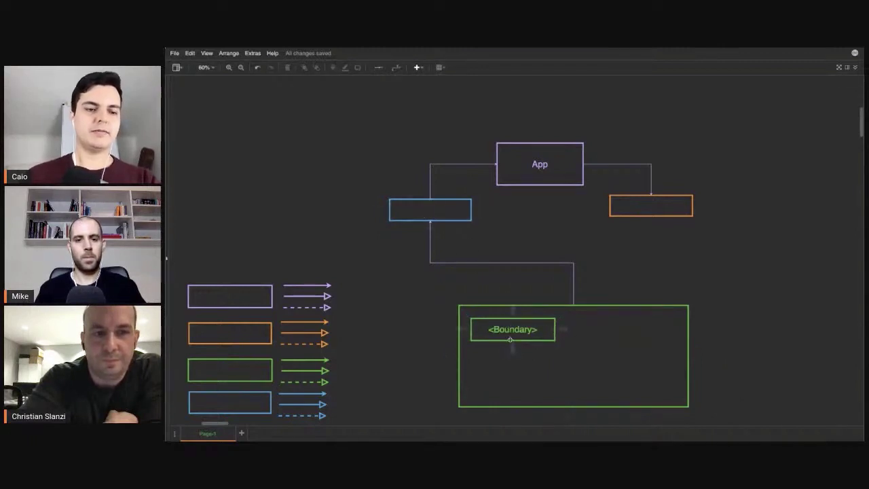
mouse_move(574, 306)
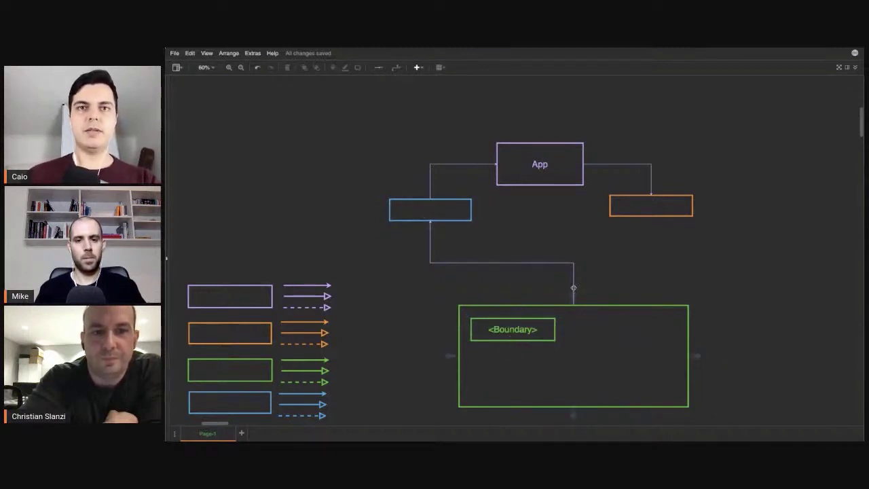
Step: Replace the container connector with one from the blue box to the <Boundary> box
click(574, 288)
click(446, 206)
click(472, 263)
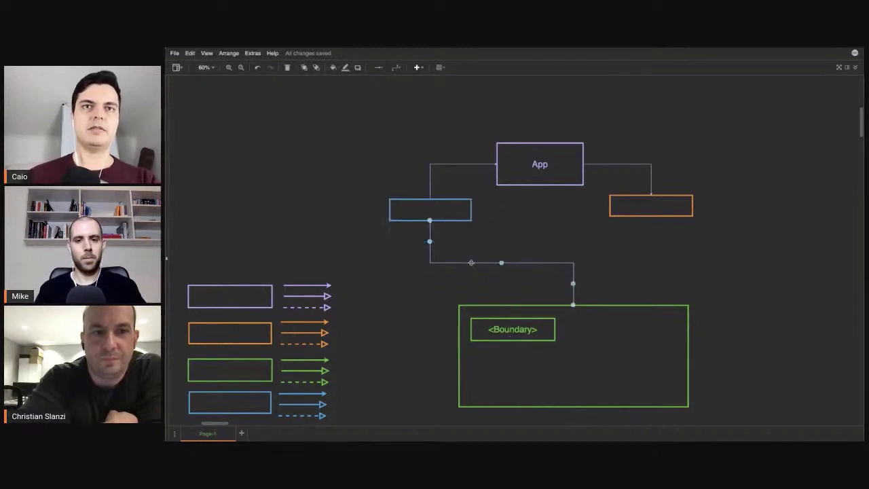
key(Delete)
click(440, 213)
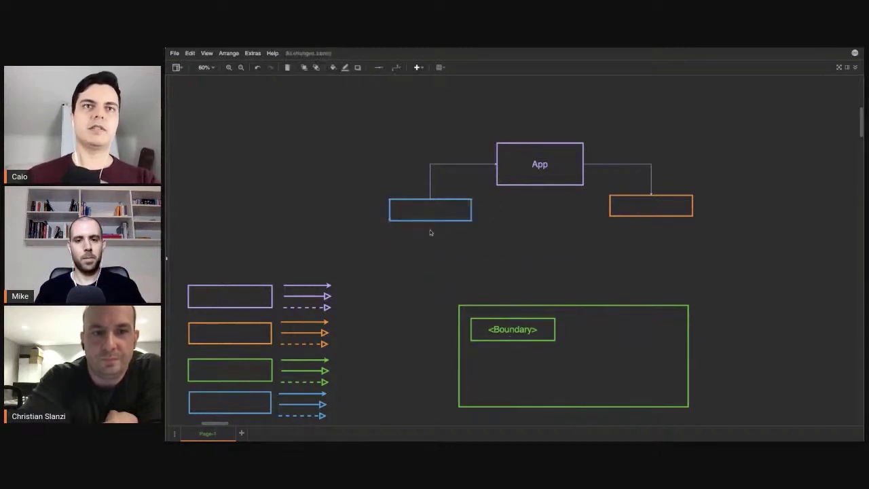
drag(431, 231, 525, 328)
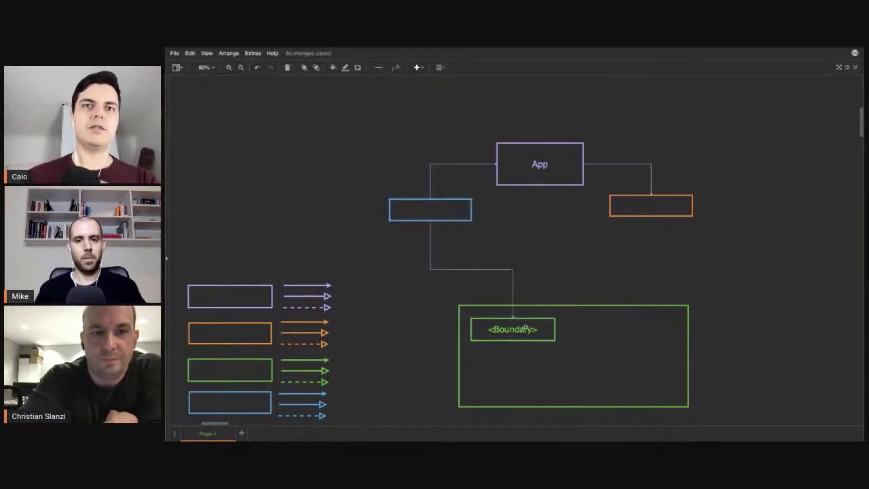
click(594, 353)
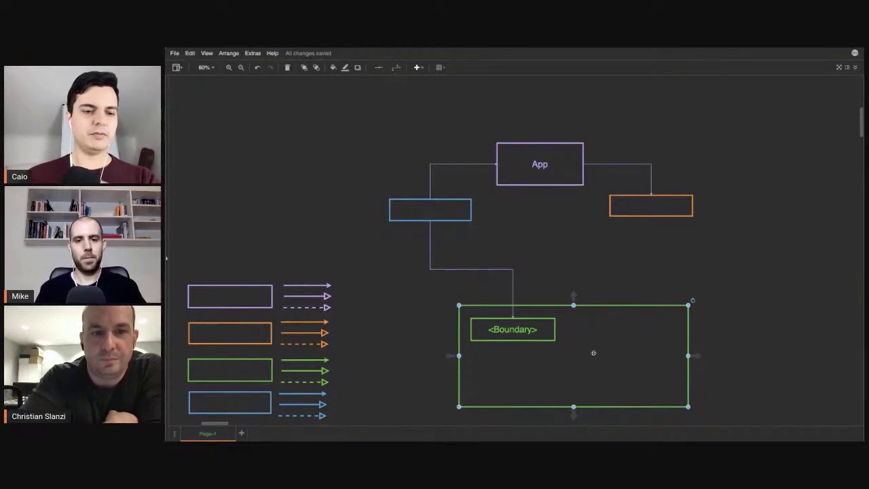
click(455, 214)
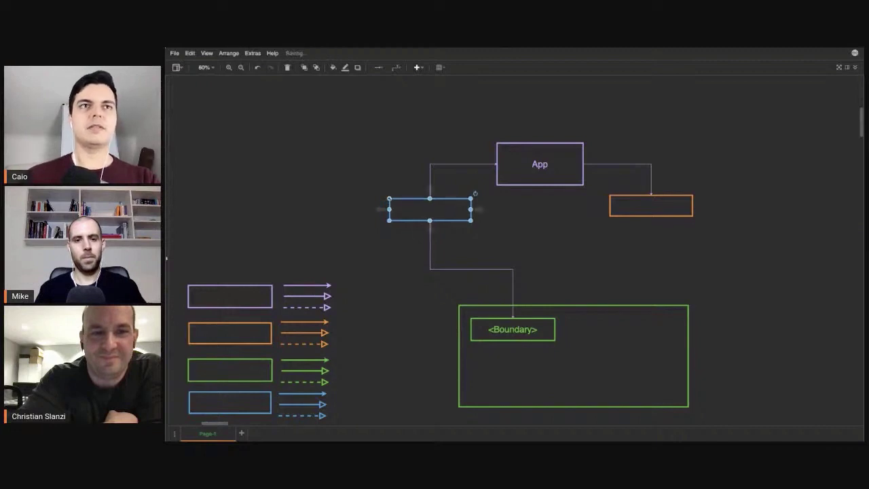
Step: Enlarge the blue box up and to the left into a container
double_click(316, 148)
click(398, 190)
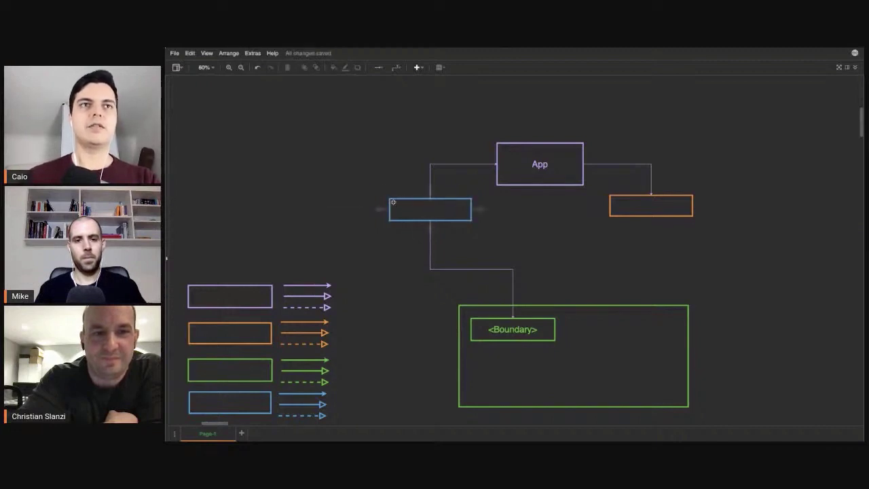
click(389, 199)
drag(388, 197, 313, 159)
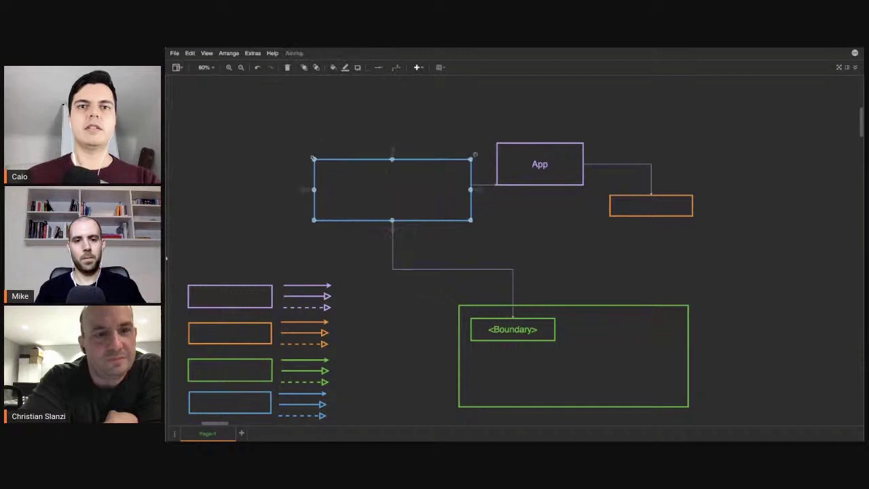
Step: Copy the <Boundary> box into the blue container and give it the blue style
click(493, 329)
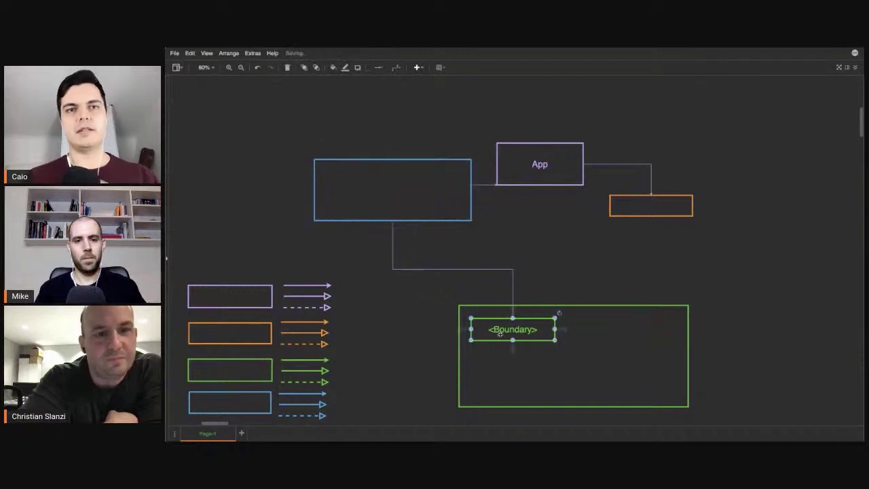
click(421, 194)
click(514, 330)
drag(514, 330, 433, 204)
click(435, 167)
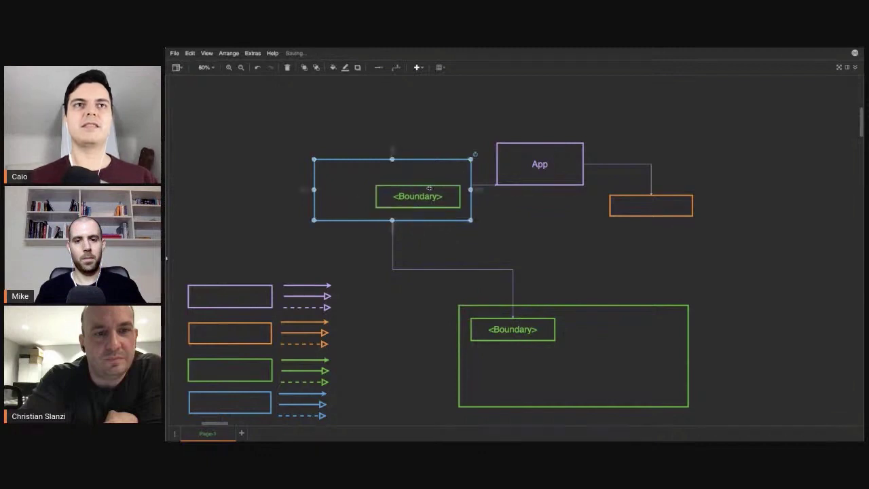
click(425, 196)
click(433, 164)
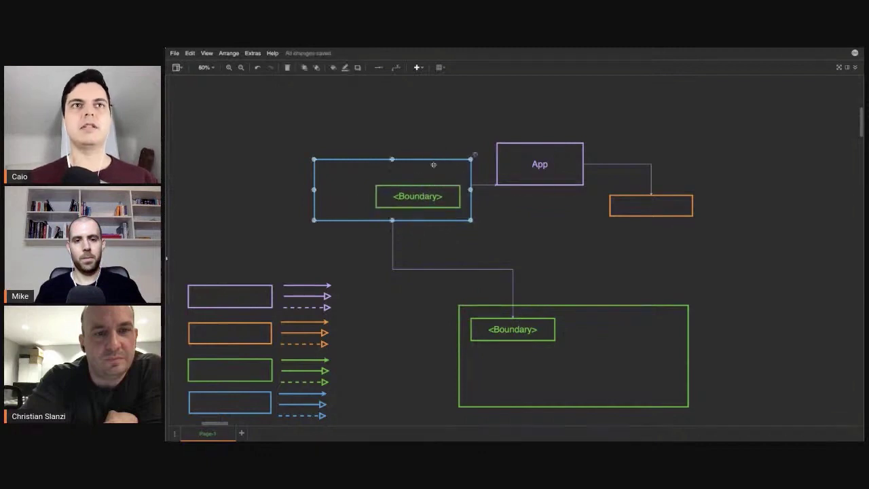
click(429, 191)
click(507, 219)
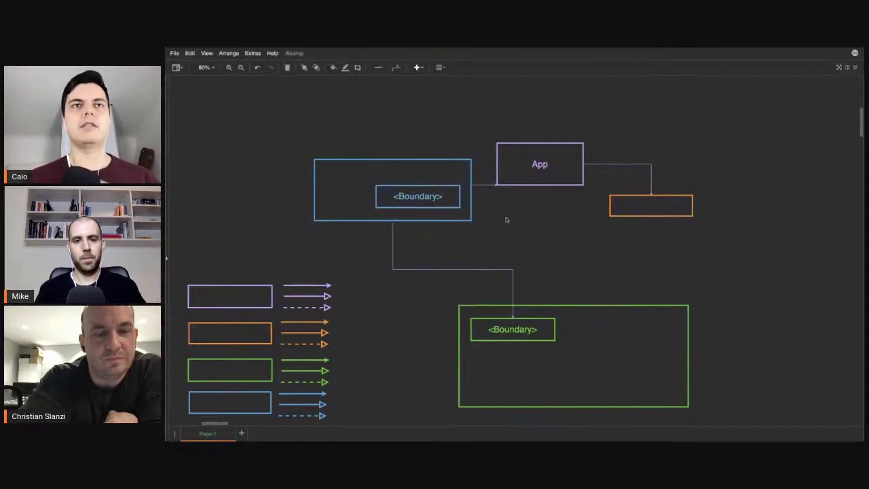
click(393, 243)
Step: Remove the old blue-to-green connector and link a copied orange box to the green <Boundary>
key(Delete)
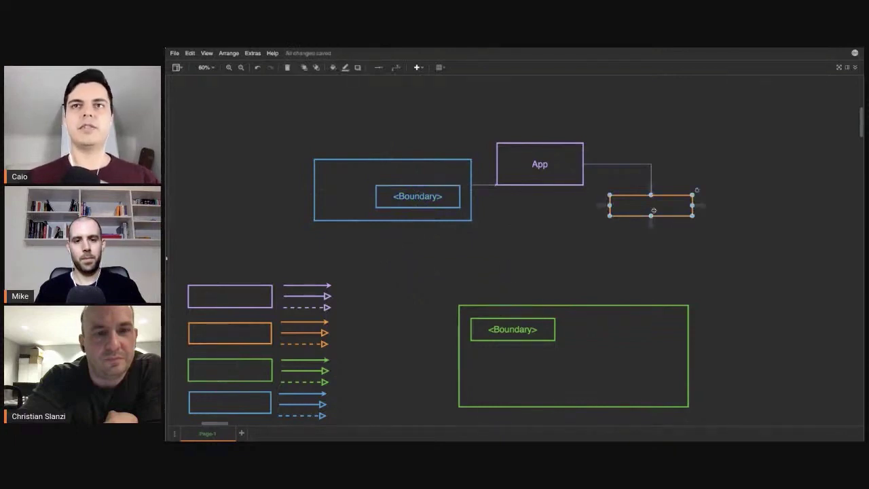
mouse_move(642, 214)
mouse_down()
mouse_move(442, 256)
mouse_move(427, 213)
mouse_up()
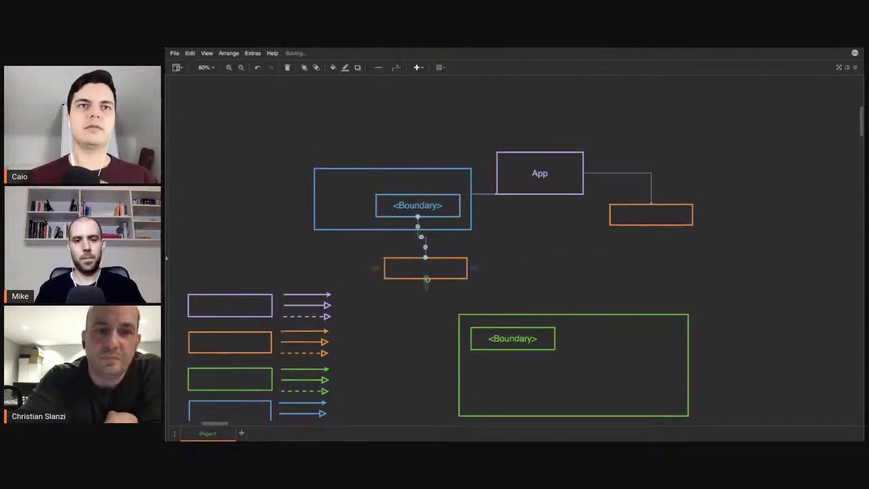
drag(427, 287, 512, 334)
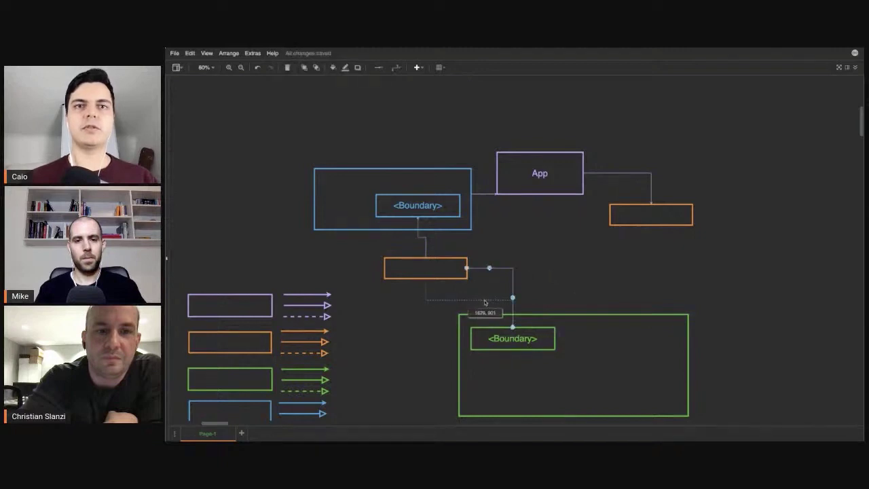
drag(494, 269, 485, 303)
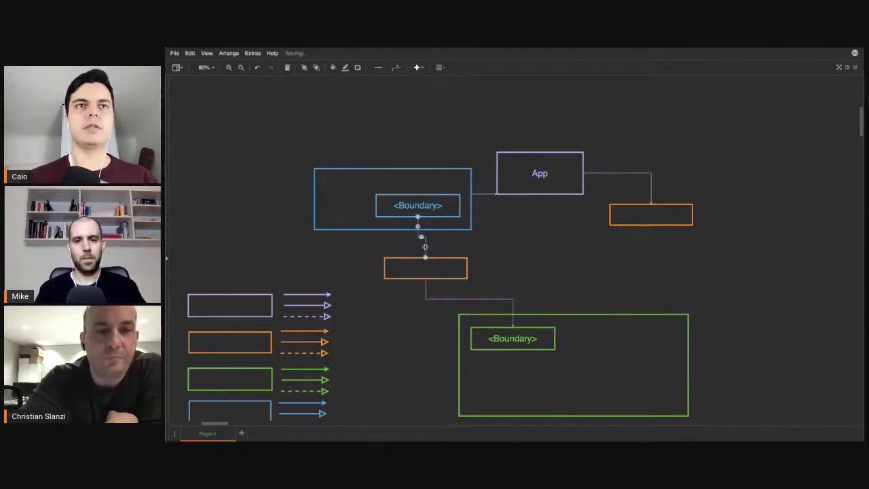
Step: Align the orange box under the blue <Boundary> and label it 'Adapter'
drag(446, 268, 438, 270)
text(Adap)
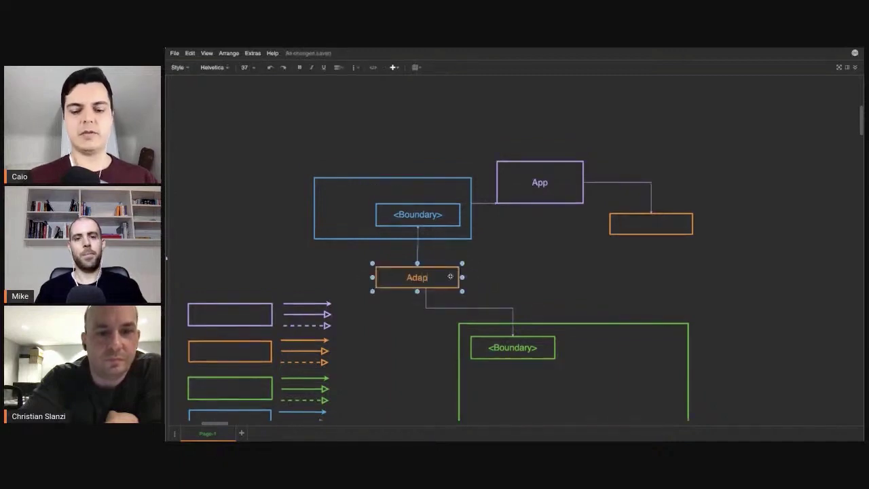
text(ter)
click(517, 257)
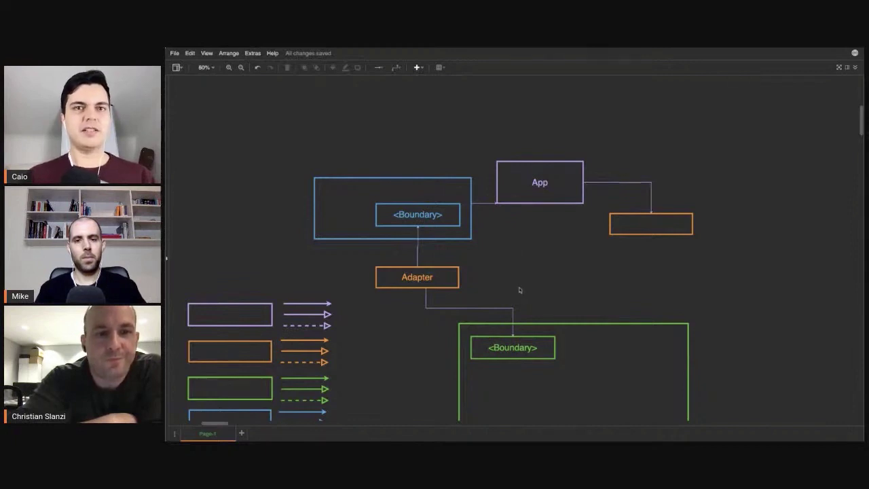
Step: Inspect the containers, Adapter box and Boundary–Adapter connector by selecting each
click(392, 185)
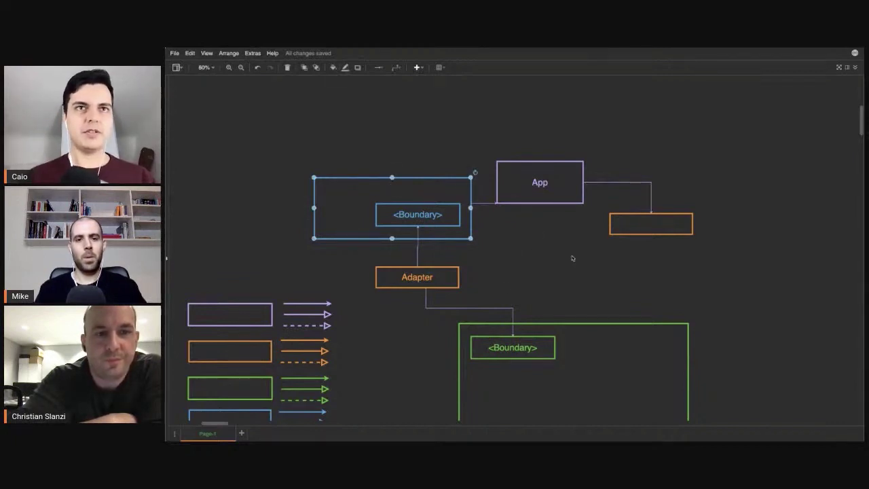
click(571, 348)
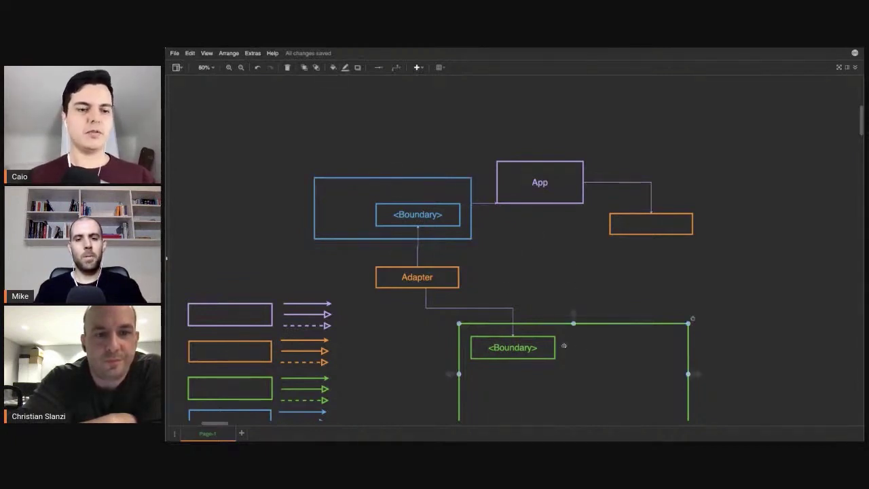
click(437, 285)
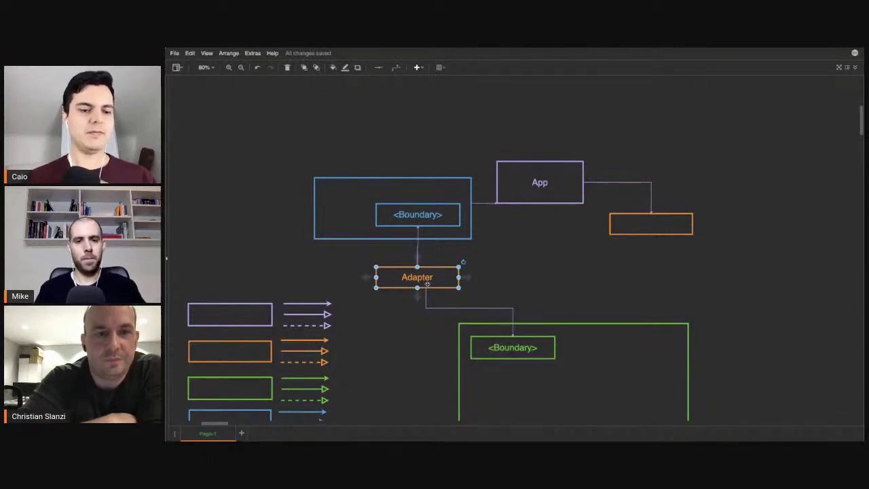
click(418, 248)
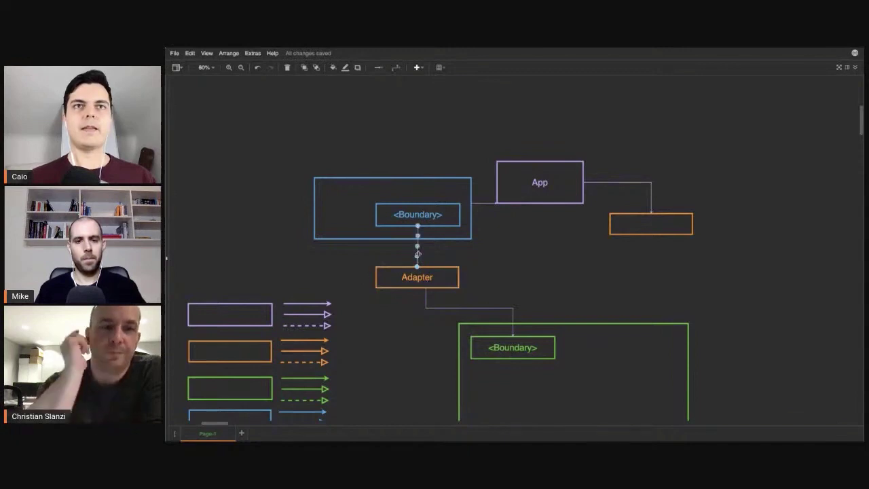
click(484, 206)
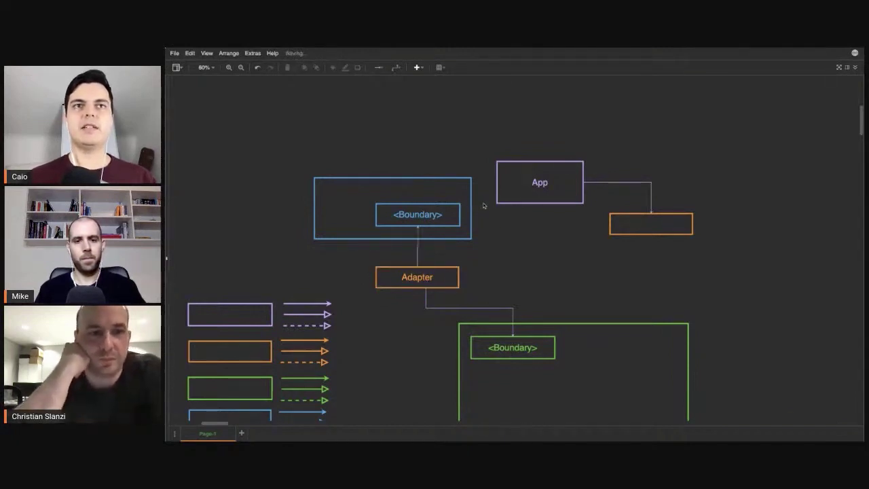
click(452, 188)
click(416, 246)
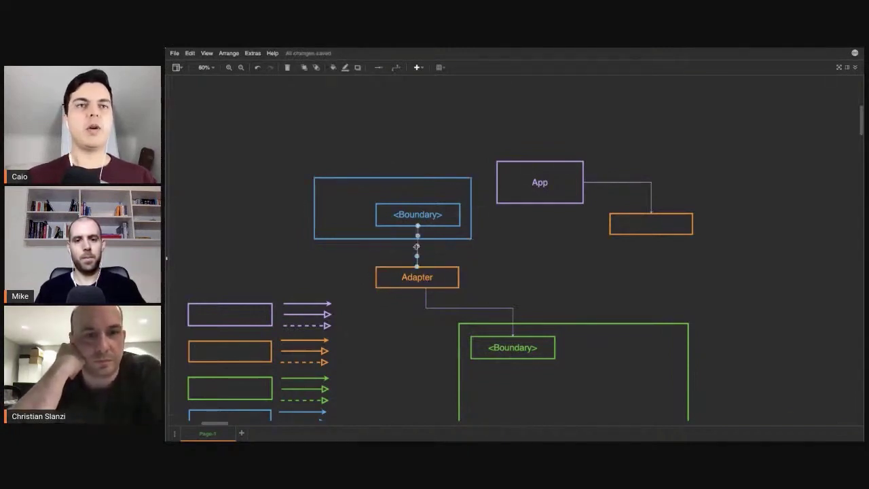
click(454, 216)
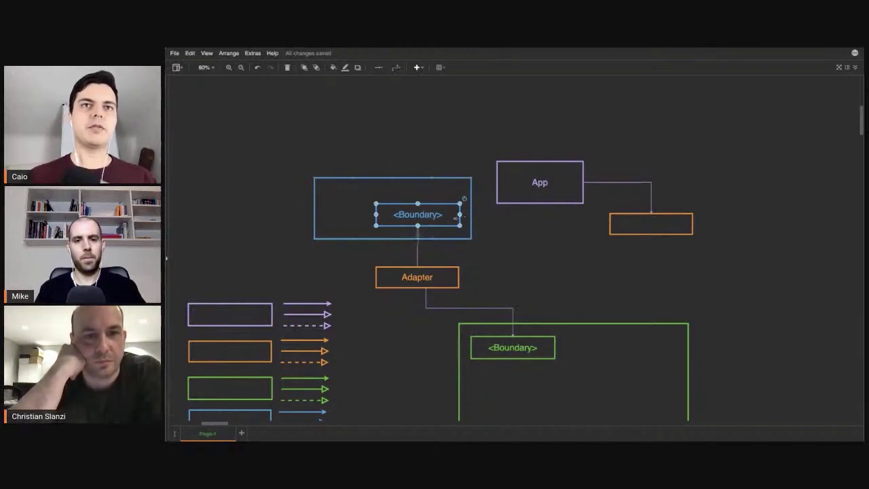
click(426, 259)
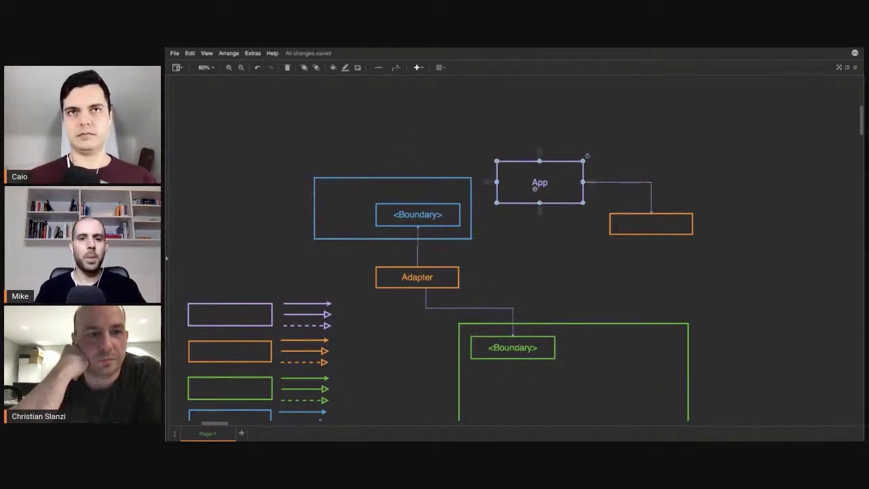
Step: Paste the App box's purple style onto the Adapter box
click(449, 278)
key(ctrl+shift+v)
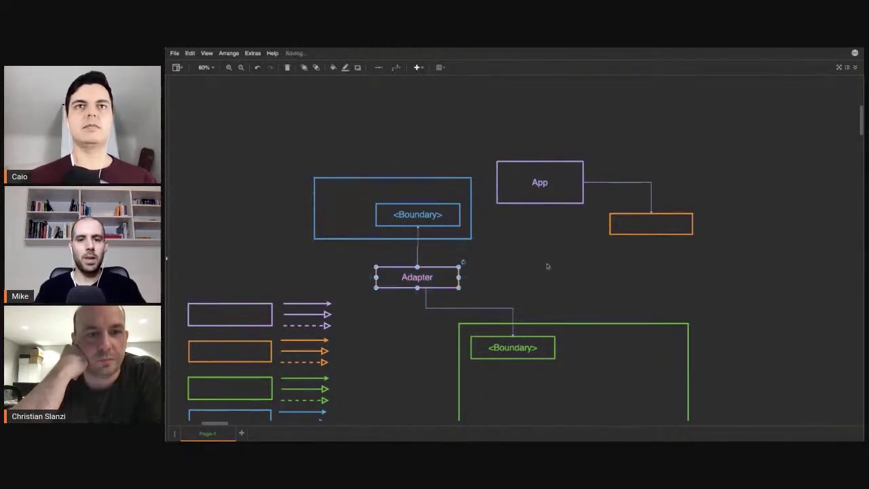
click(547, 266)
click(540, 184)
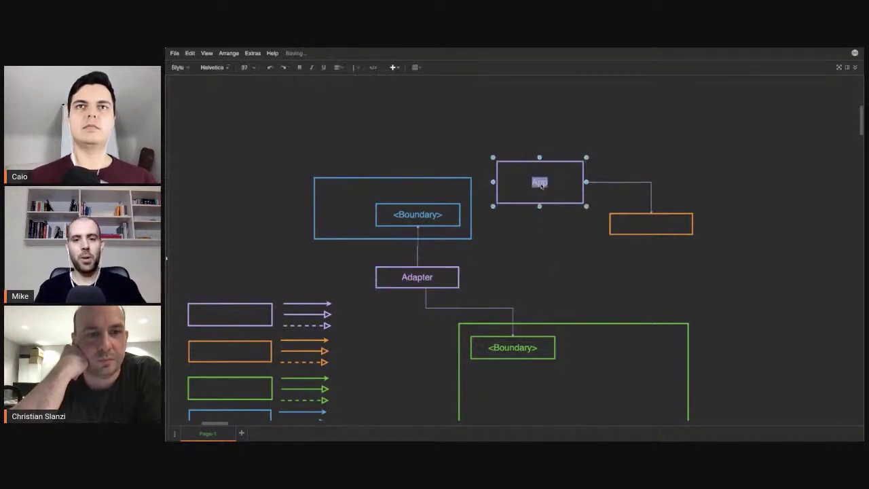
click(557, 258)
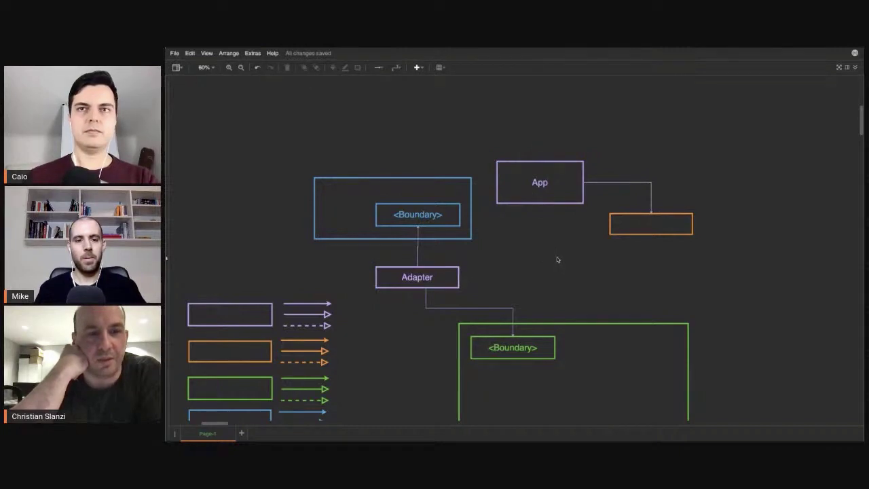
Step: Shrink the green container to 358 x 205
scroll(560, 306, down, 1)
click(570, 376)
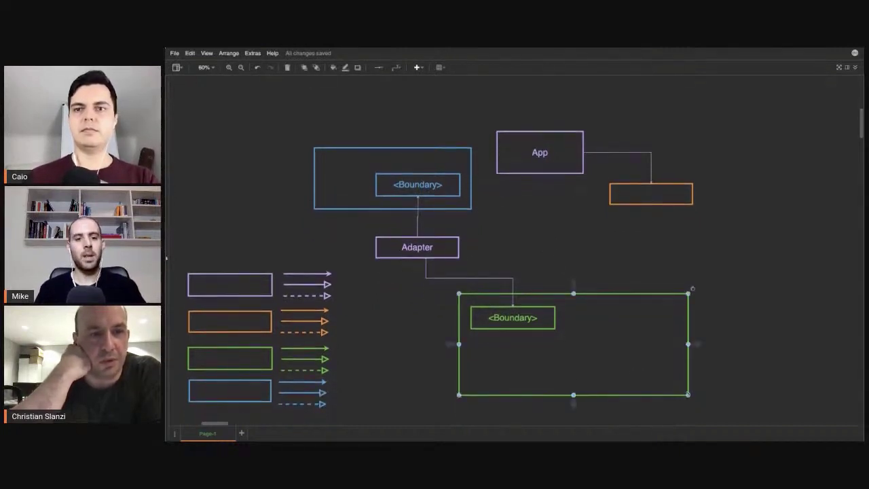
drag(689, 394, 665, 366)
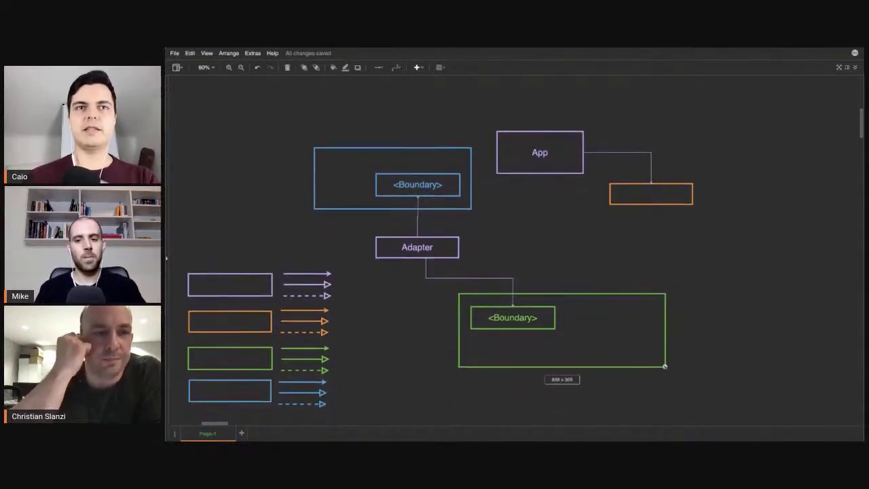
click(534, 237)
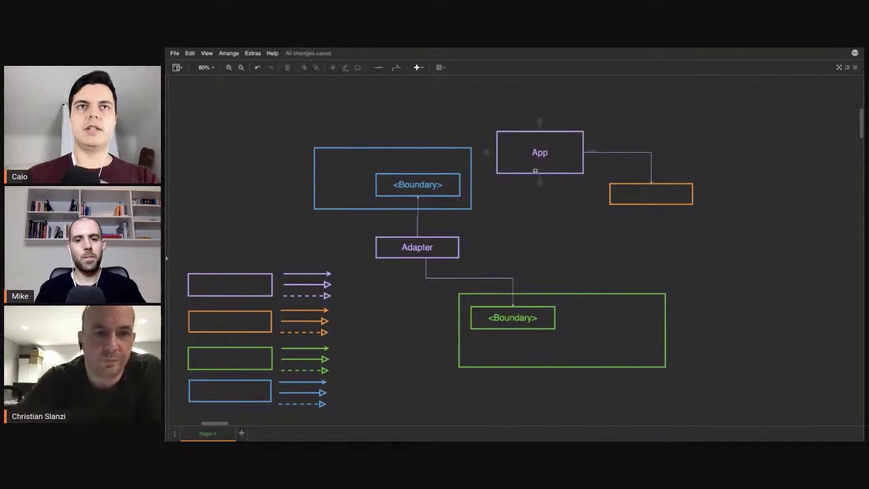
Step: Move the blue container and its <Boundary> box up and to the left
click(438, 182)
shift+click(441, 159)
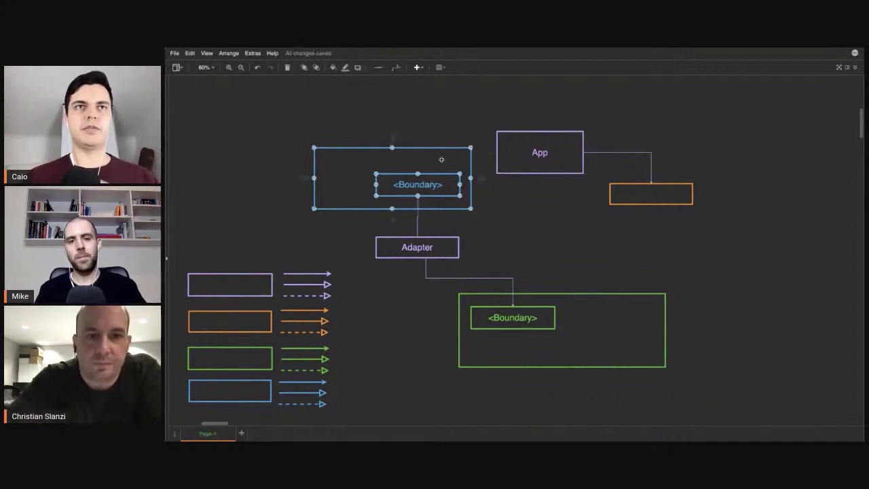
drag(441, 159, 347, 112)
click(430, 195)
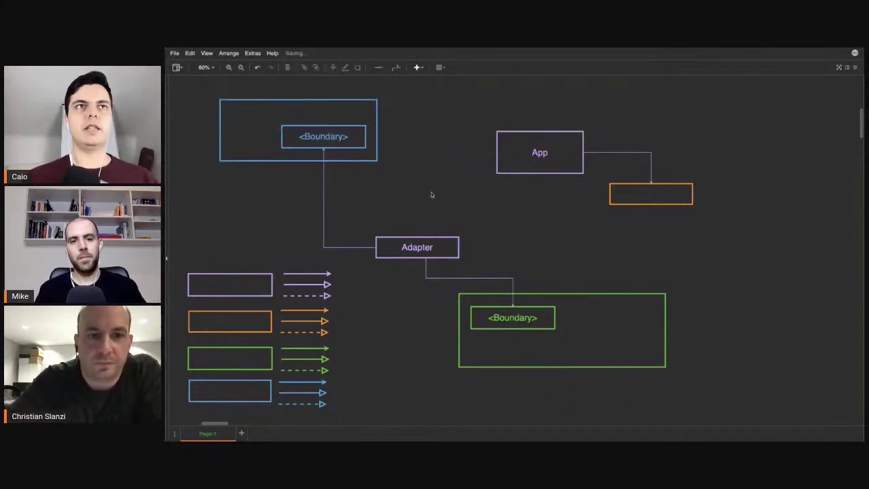
Step: Label the blue container 'Patient Core' and move its <Boundary> to the bottom-right corner
click(317, 102)
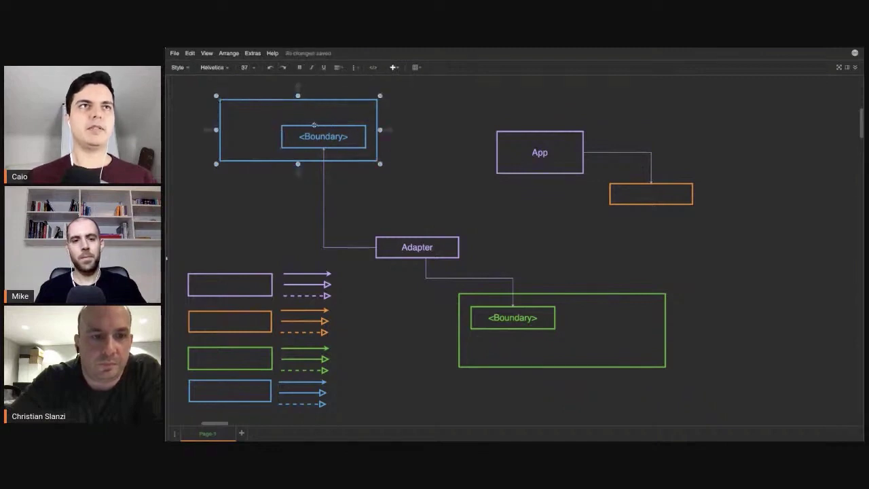
text(Core)
click(403, 140)
mouse_move(321, 142)
mouse_down()
mouse_move(263, 114)
mouse_move(295, 125)
mouse_move(282, 126)
mouse_up()
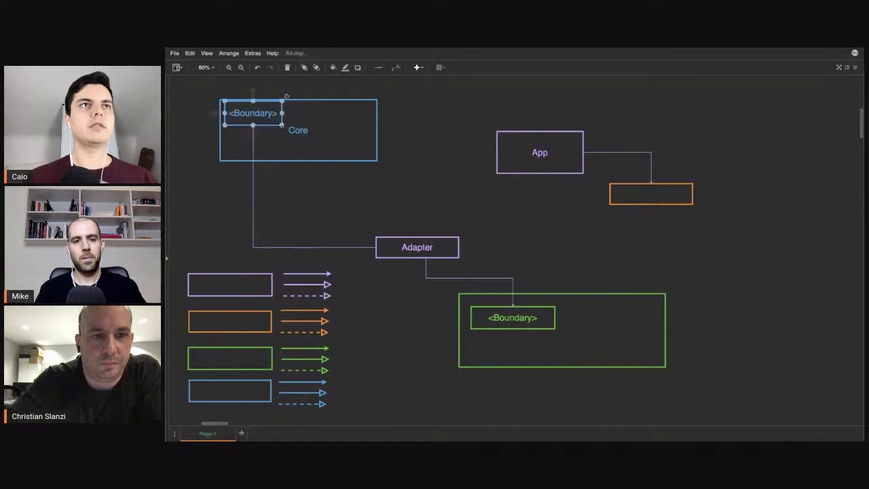
double_click(299, 131)
text(P)
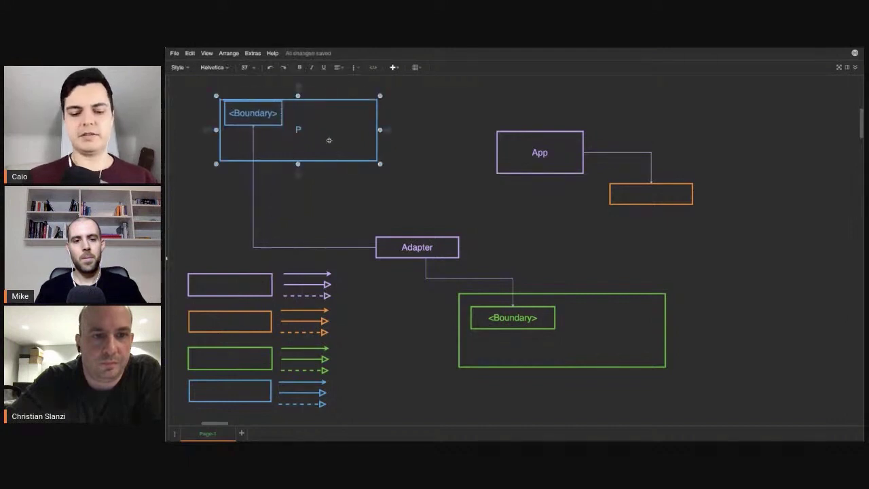
text(atient)
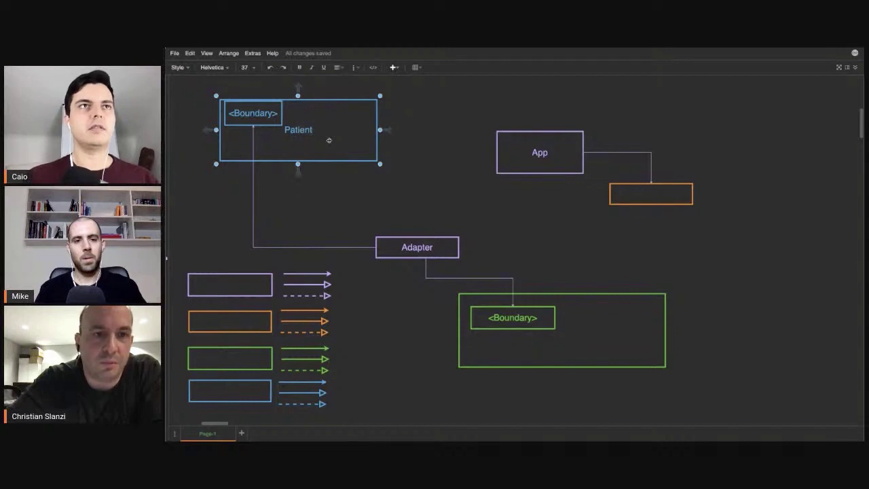
text( Core)
click(408, 182)
mouse_move(274, 119)
mouse_down()
mouse_move(317, 143)
mouse_move(346, 137)
mouse_up()
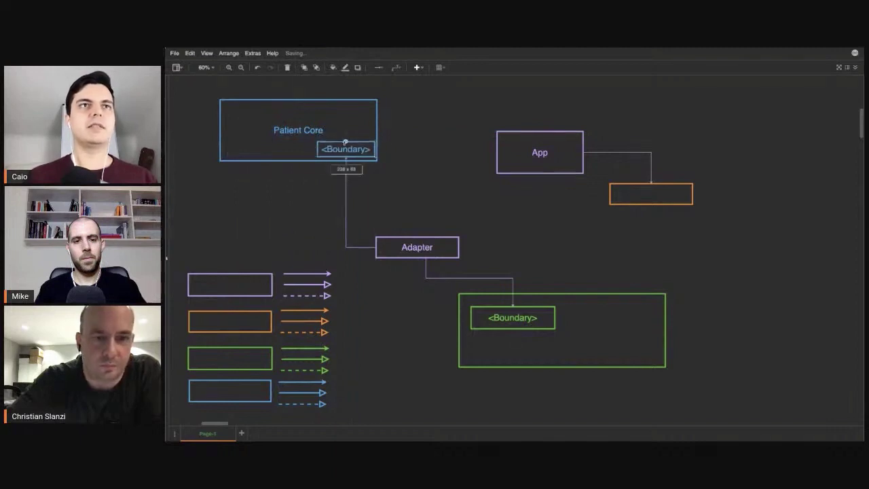
click(636, 191)
Step: Label the green container 'Entertainment'
click(575, 341)
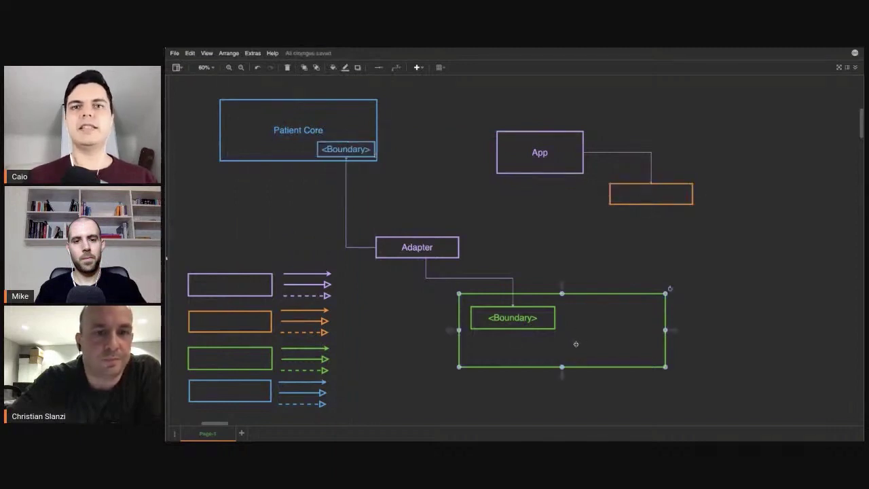
text(Entertai)
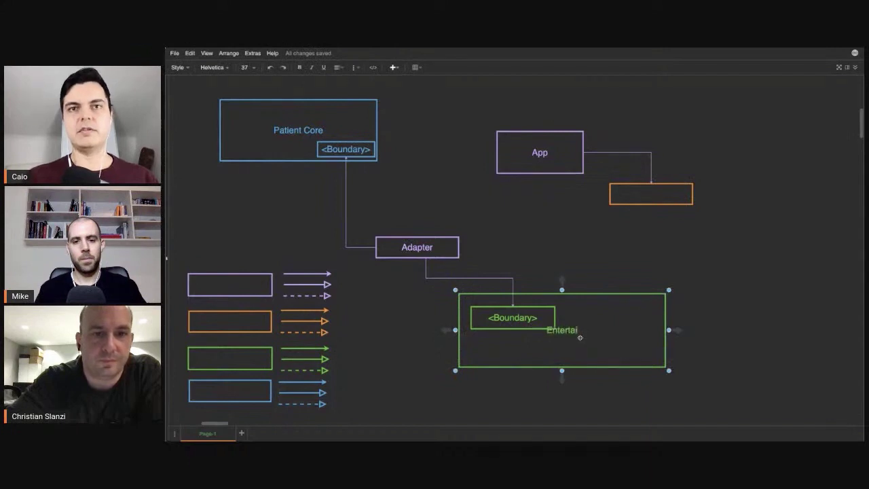
text(nment)
key(Escape)
Step: Move the green <Boundary> into the container's top-left corner and make it smaller
drag(486, 330, 482, 324)
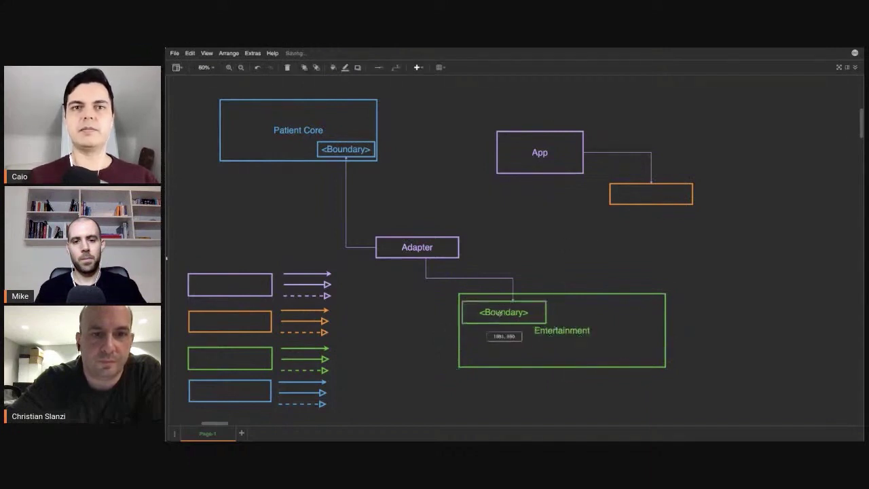
drag(550, 321, 519, 314)
click(531, 242)
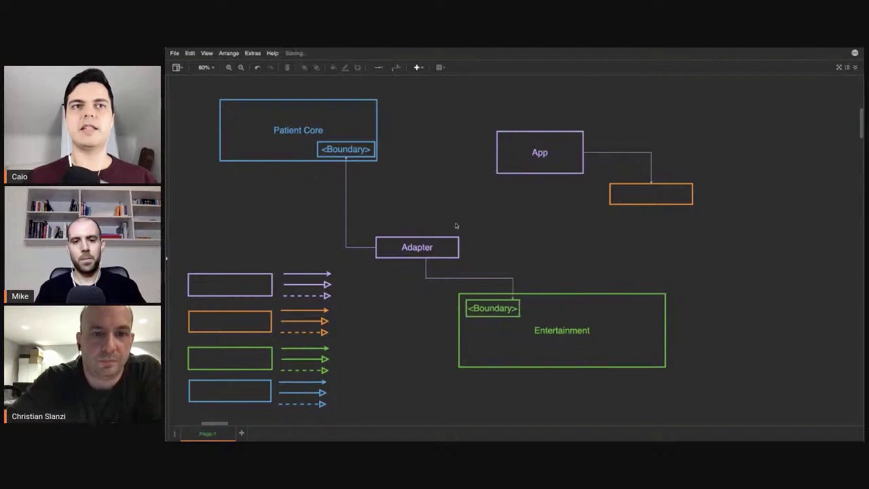
click(434, 246)
Step: Relabel the purple App box as 'Client X App'
double_click(540, 153)
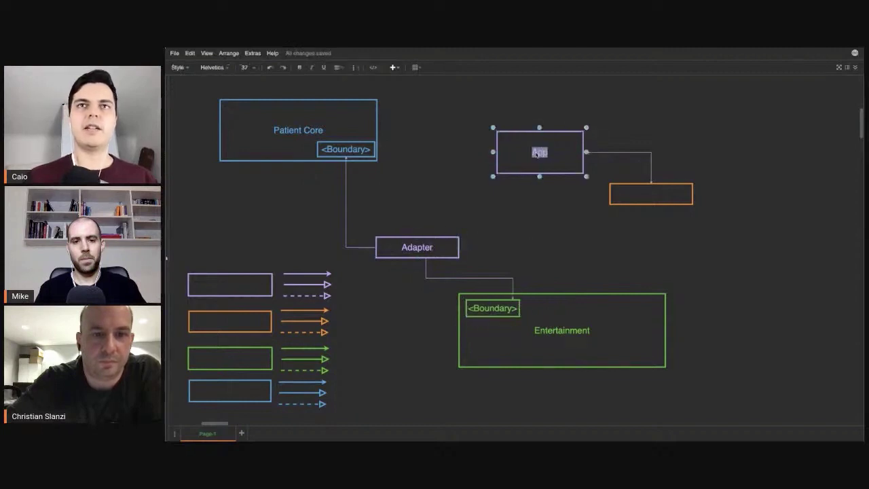
text(Client)
key(BackSpace)
key(BackSpace)
key(BackSpace)
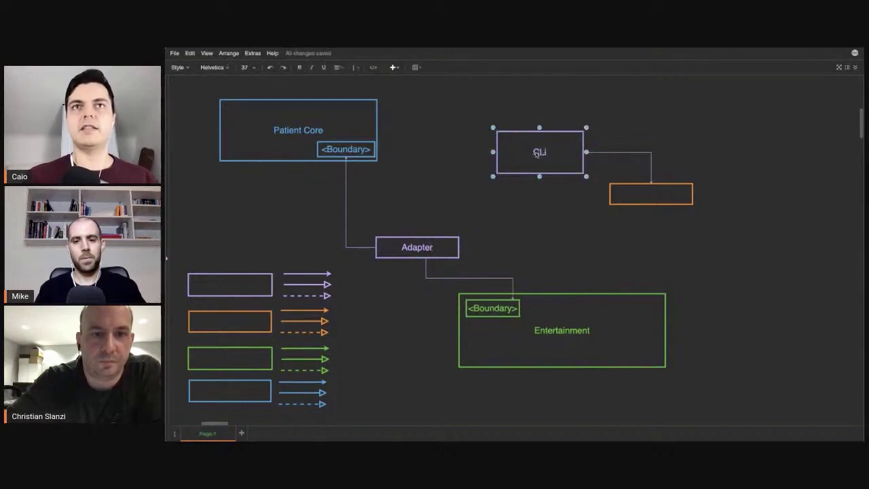
key(BackSpace)
key(BackSpace)
text(X)
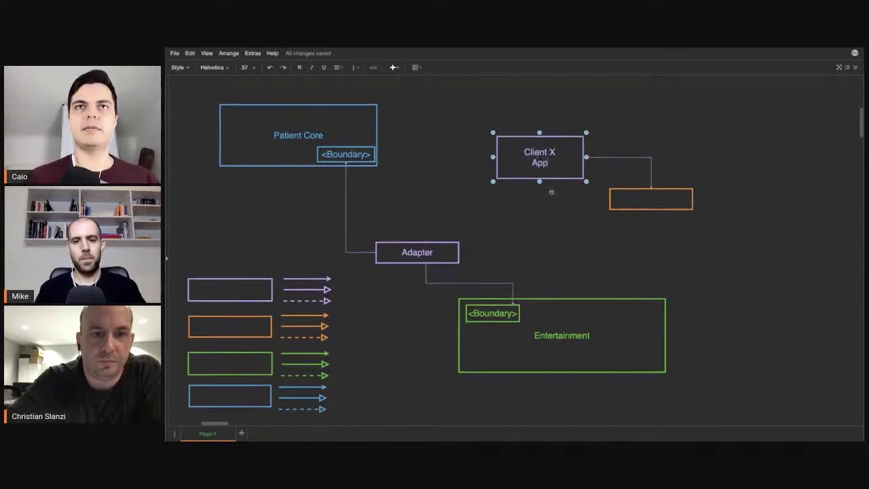
click(567, 228)
Step: Delete the empty orange box and its dangling connector
click(637, 201)
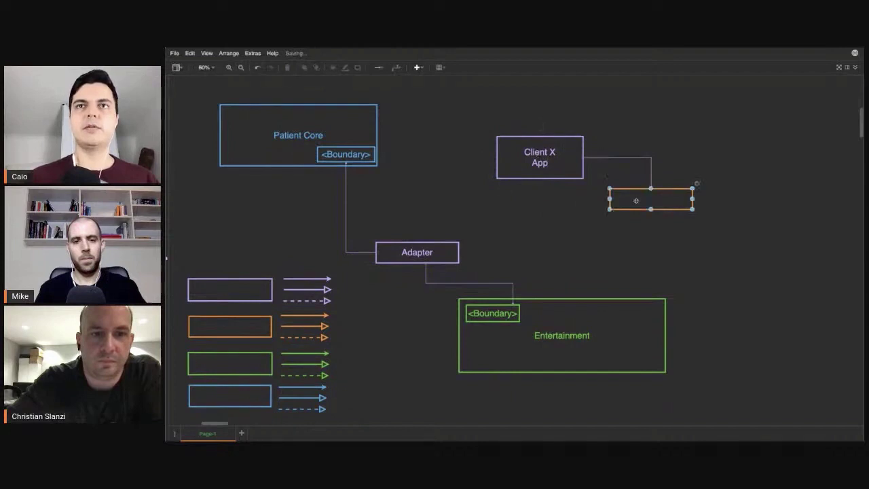
key(Delete)
click(650, 172)
key(Delete)
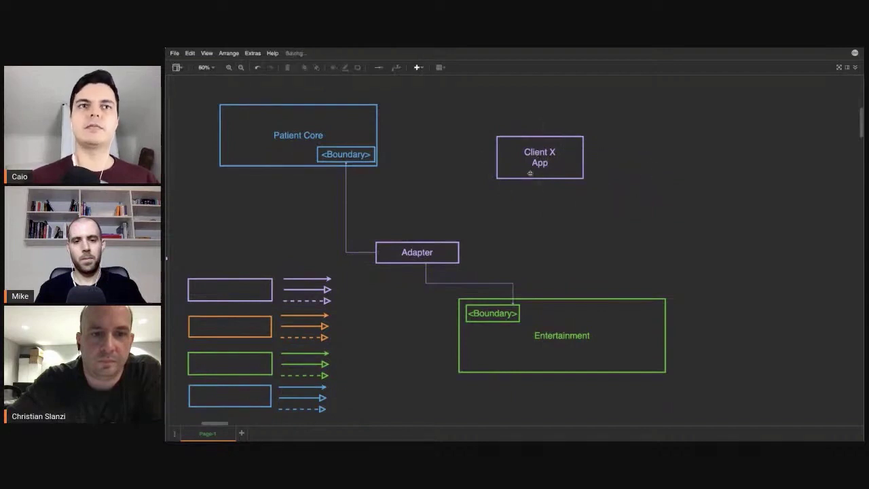
Step: Move the Client X App box over the Adapter, shorten it, and put its label on one line
mouse_move(530, 172)
mouse_down()
mouse_move(447, 192)
mouse_move(364, 277)
mouse_up()
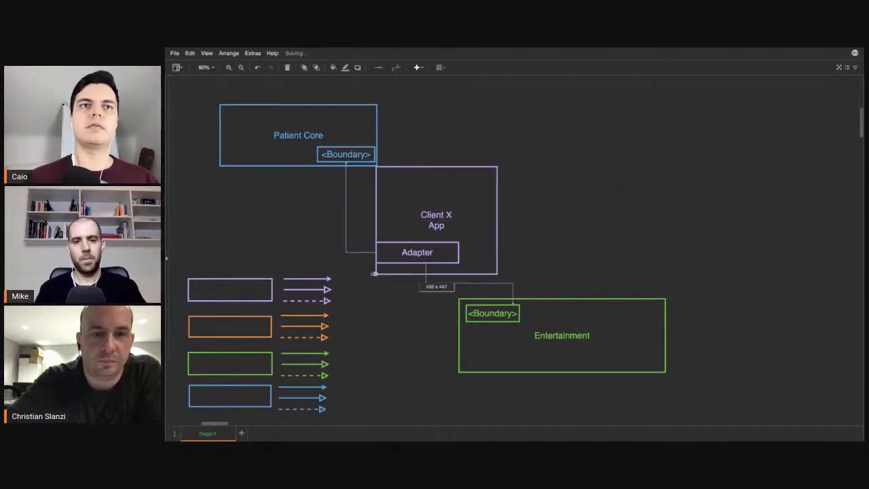
drag(430, 165, 430, 195)
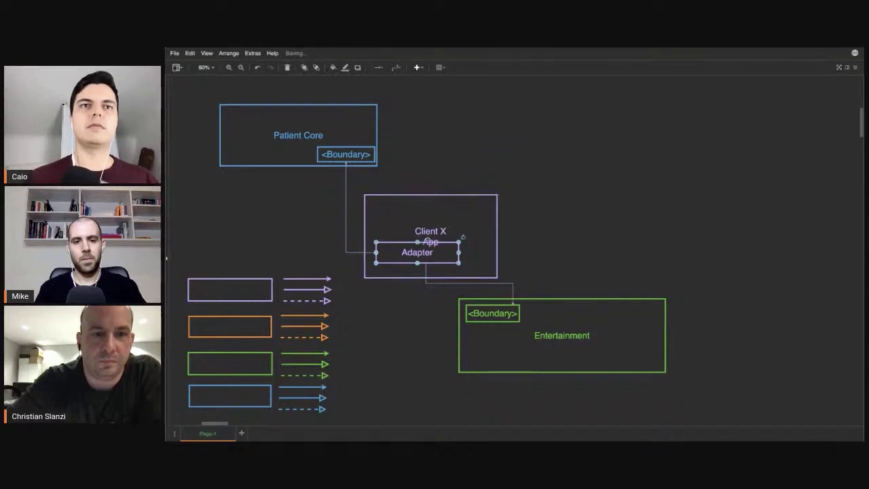
double_click(432, 236)
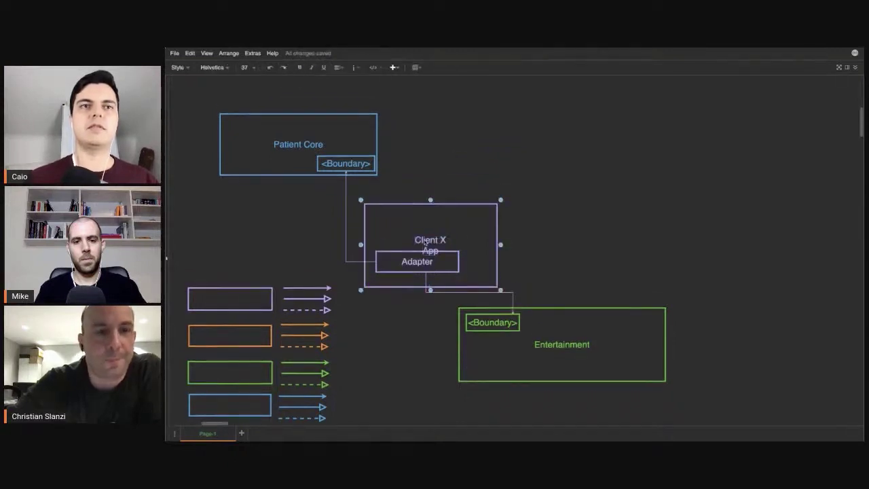
key(Escape)
click(588, 202)
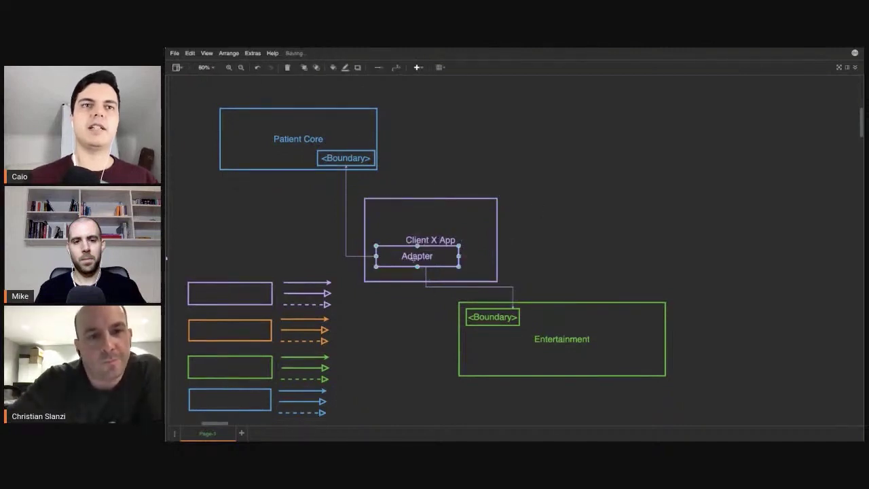
Step: Nest the Adapter in Client X App's lower-left corner and enlarge the box up and right
drag(417, 248, 412, 265)
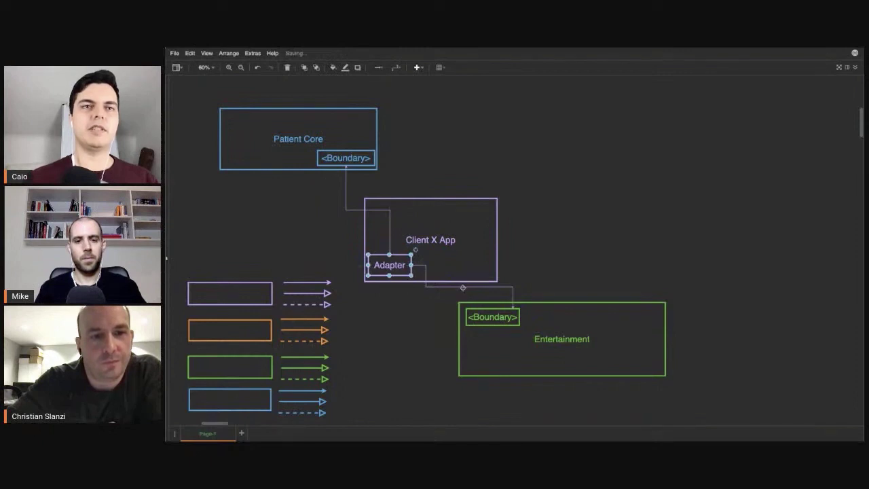
click(430, 308)
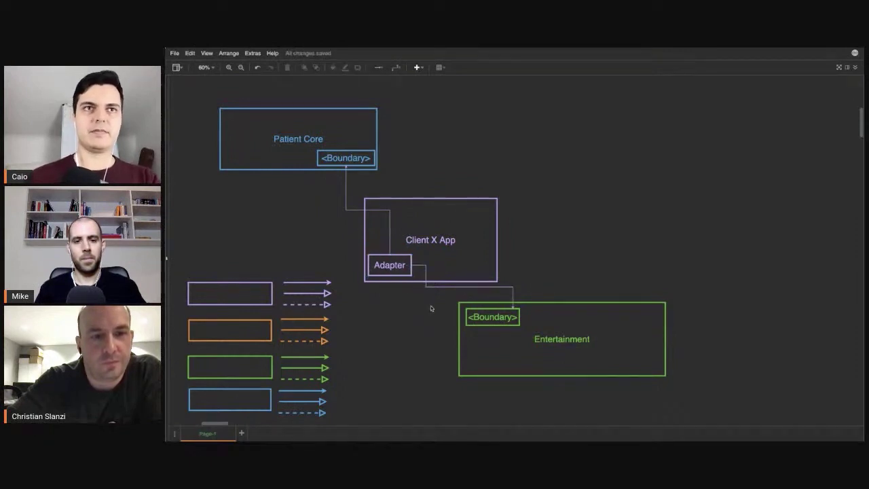
click(455, 227)
drag(497, 199, 531, 199)
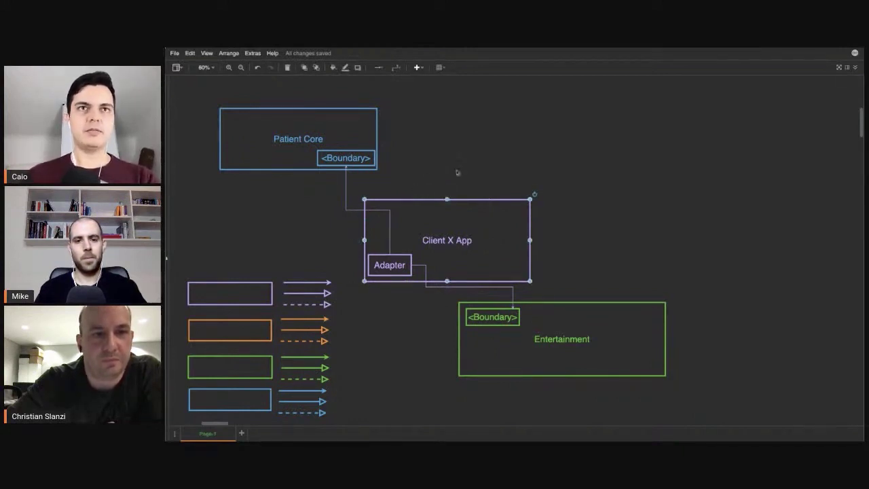
Step: Pull Client X App's right edge leftward, checking its fit between Patient Core and Entertainment
click(360, 132)
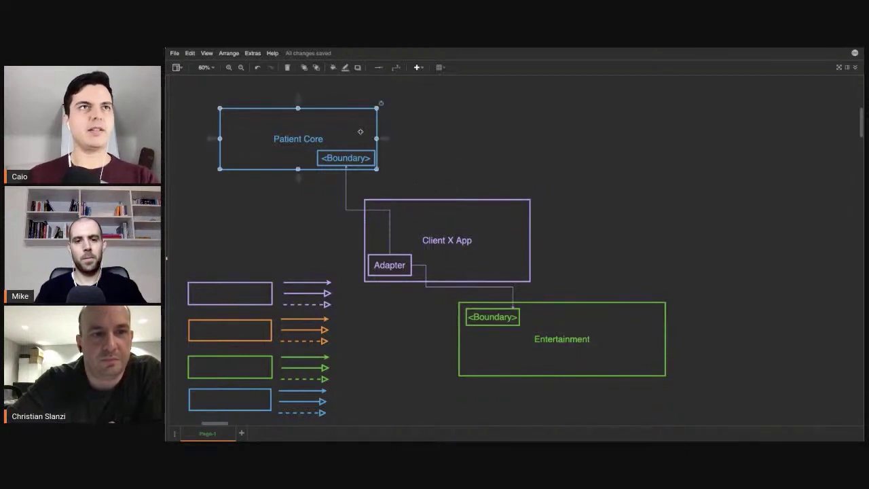
click(549, 320)
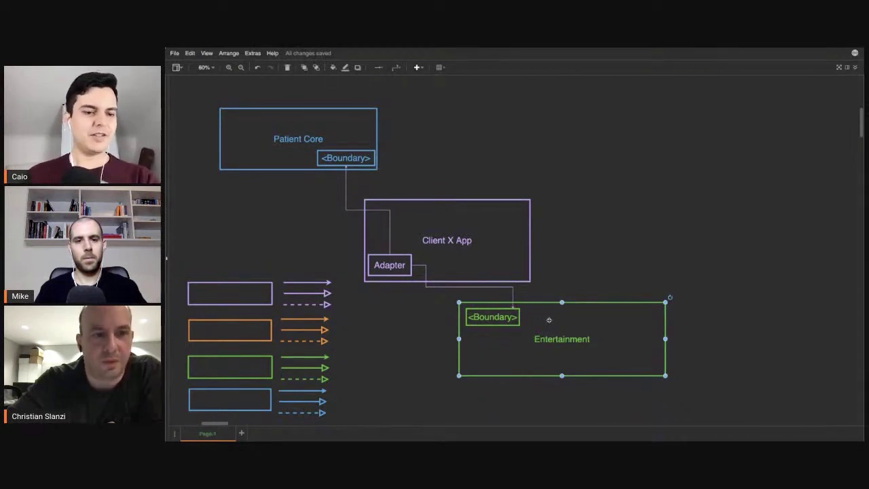
click(481, 225)
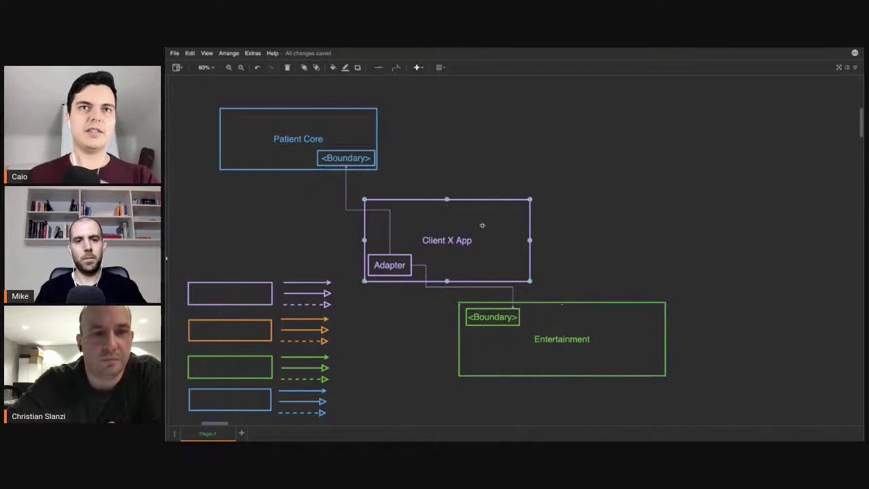
drag(530, 240, 483, 240)
drag(428, 205, 426, 221)
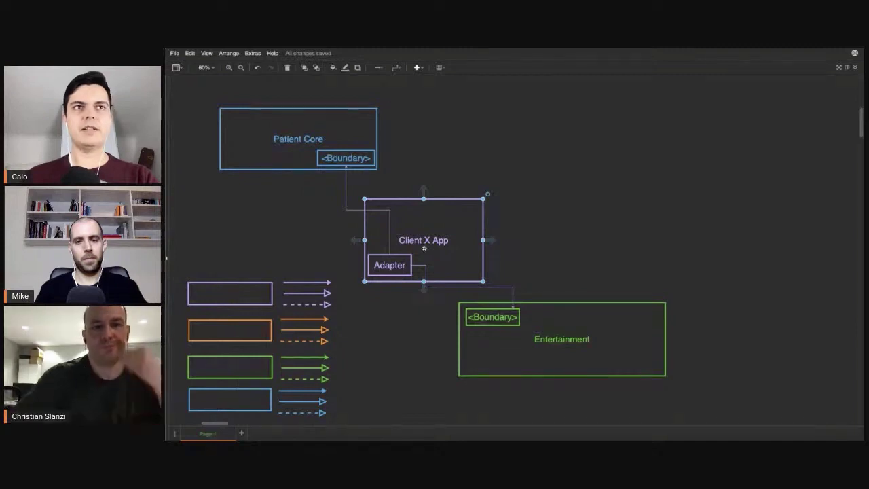
click(322, 115)
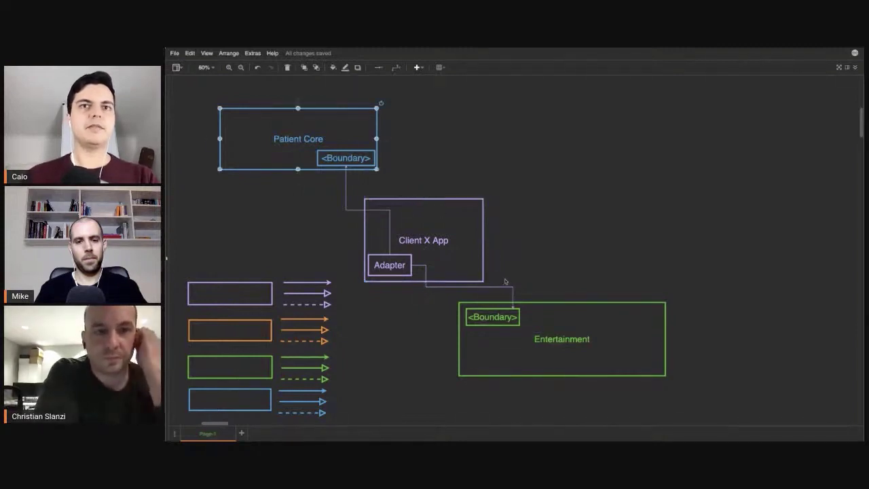
click(554, 322)
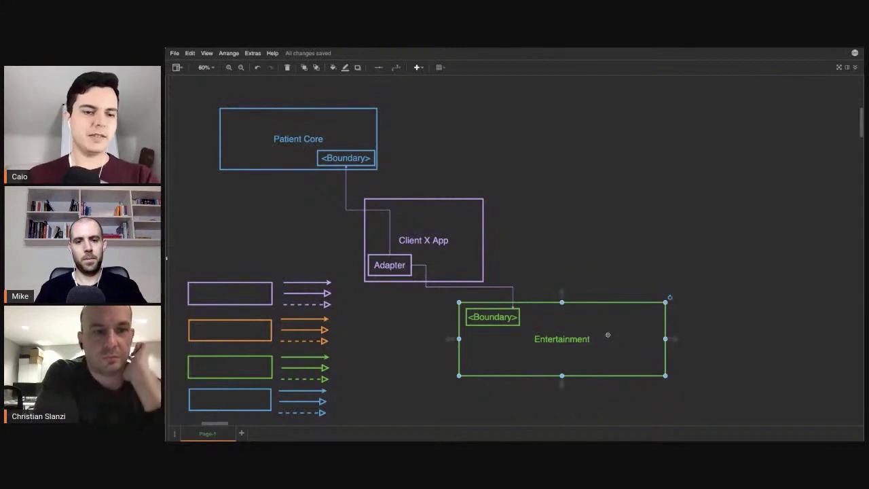
mouse_move(584, 342)
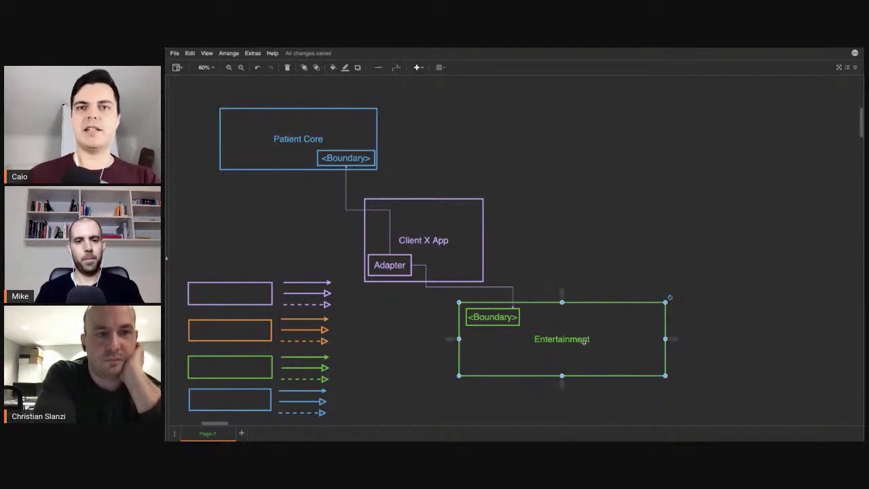
Step: Pull the Entertainment box's right edge leftward, leaving its label unchanged
drag(665, 338, 637, 338)
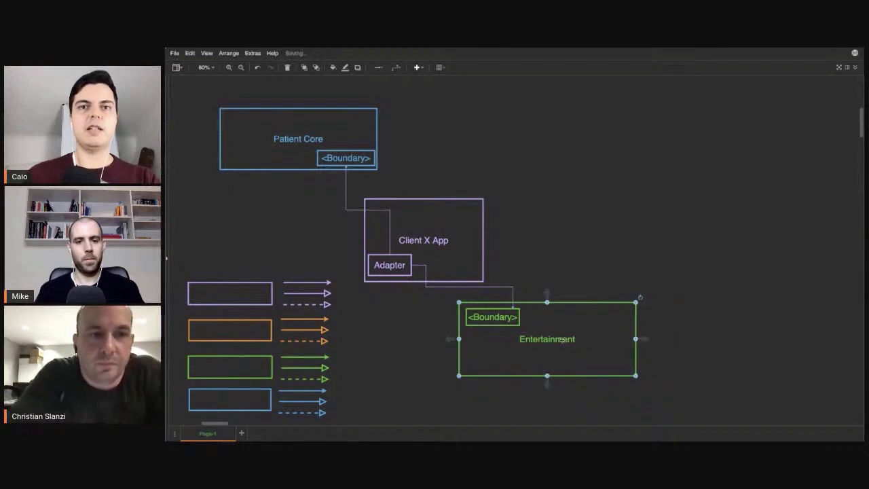
double_click(566, 342)
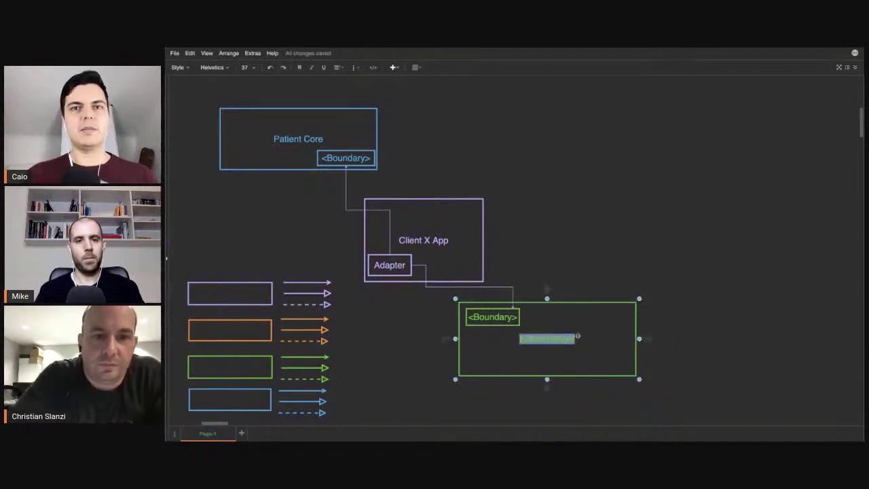
click(578, 336)
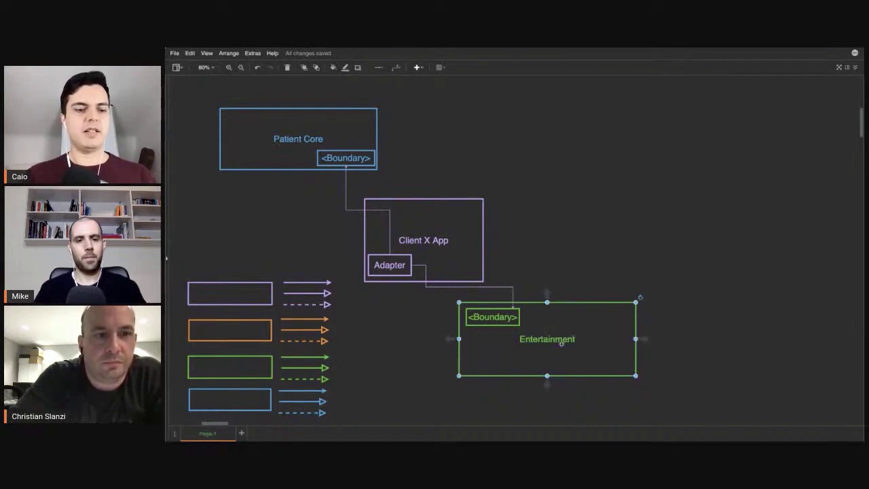
mouse_move(298, 139)
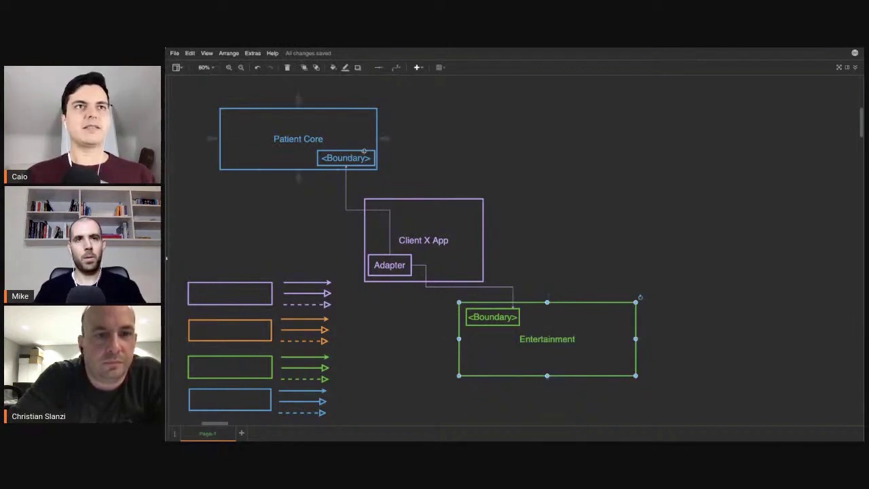
click(342, 139)
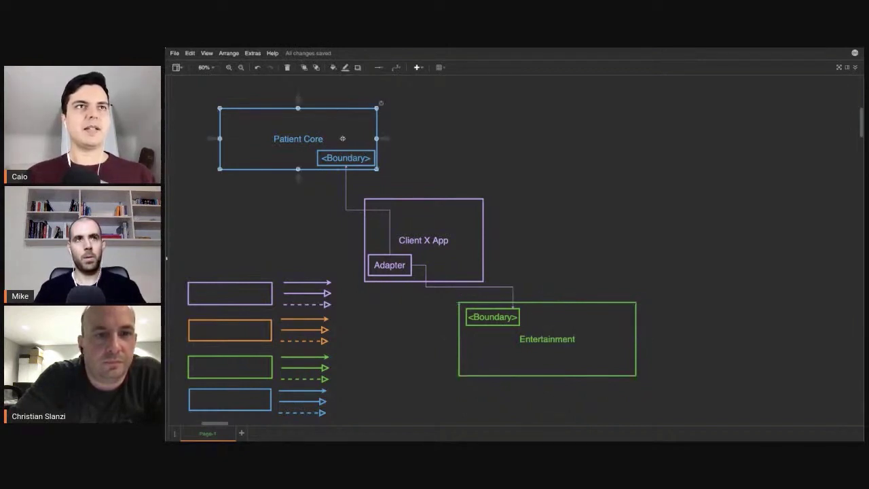
click(533, 325)
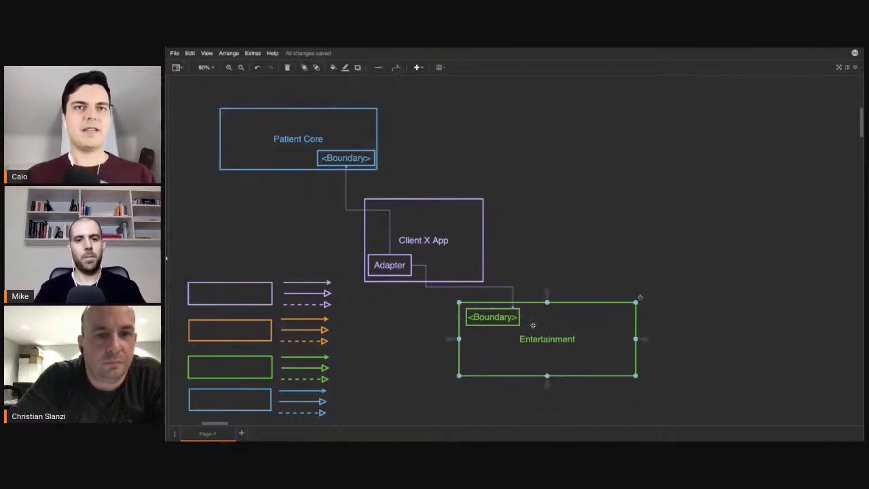
drag(547, 293, 359, 136)
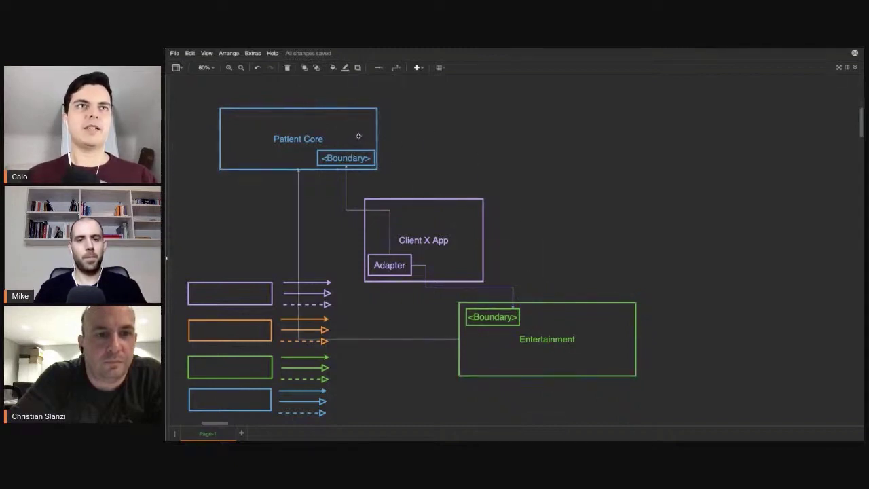
drag(378, 338, 378, 330)
drag(429, 131, 429, 131)
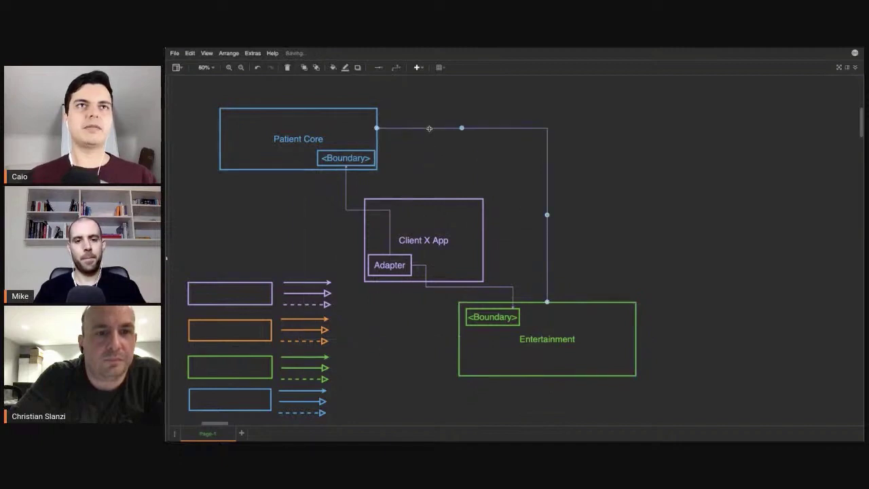
click(533, 354)
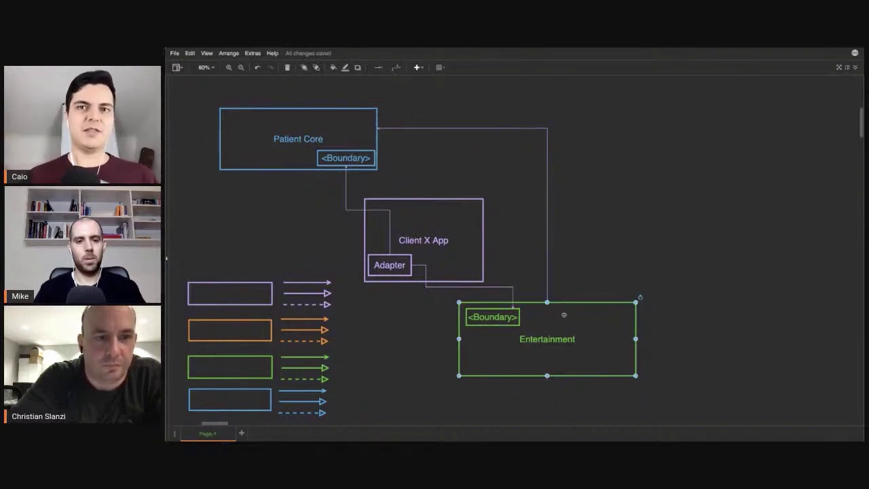
mouse_move(564, 316)
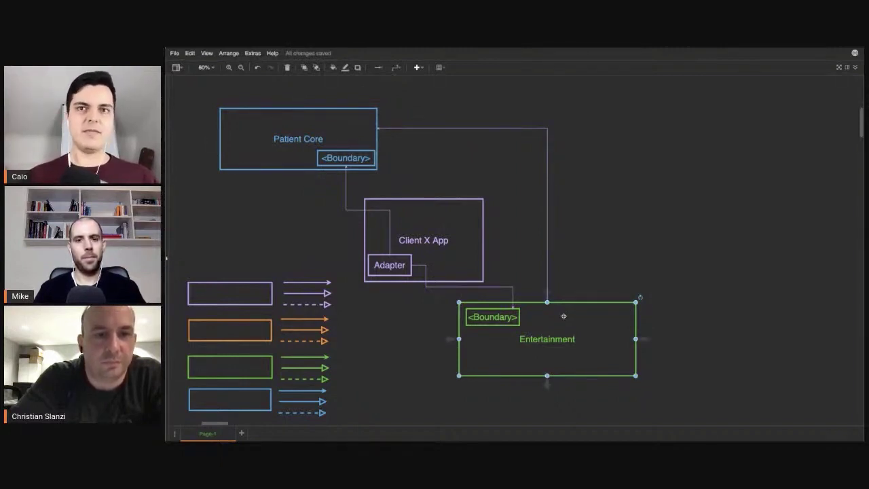
click(547, 229)
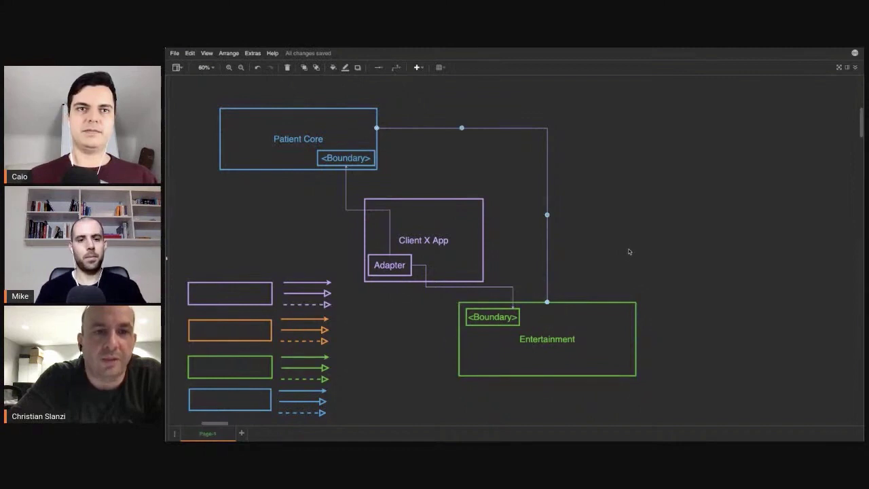
key(Delete)
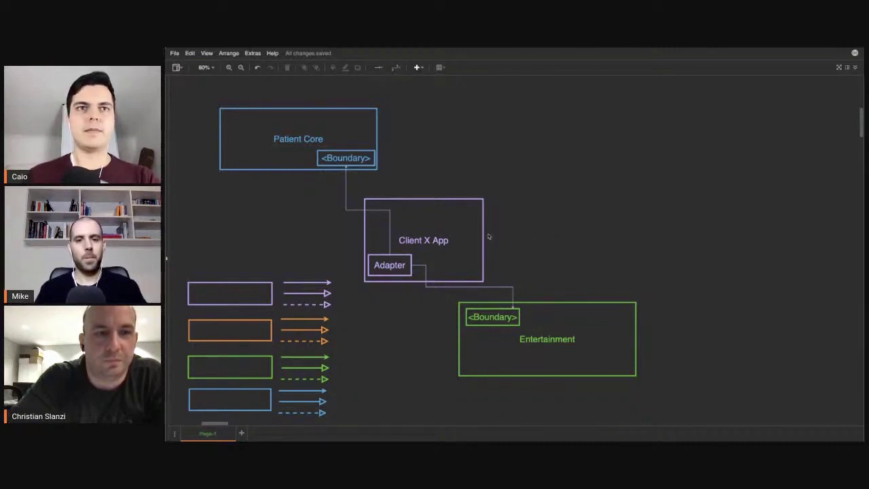
drag(479, 234, 475, 220)
click(551, 233)
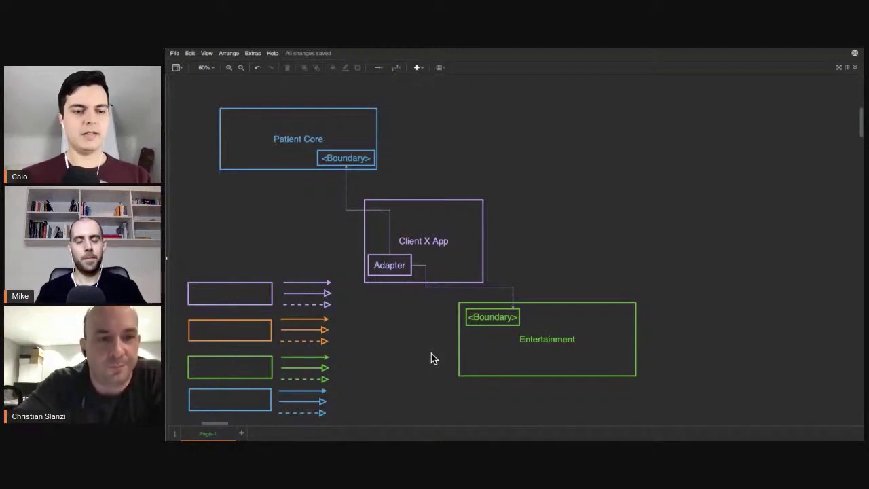
mouse_move(299, 139)
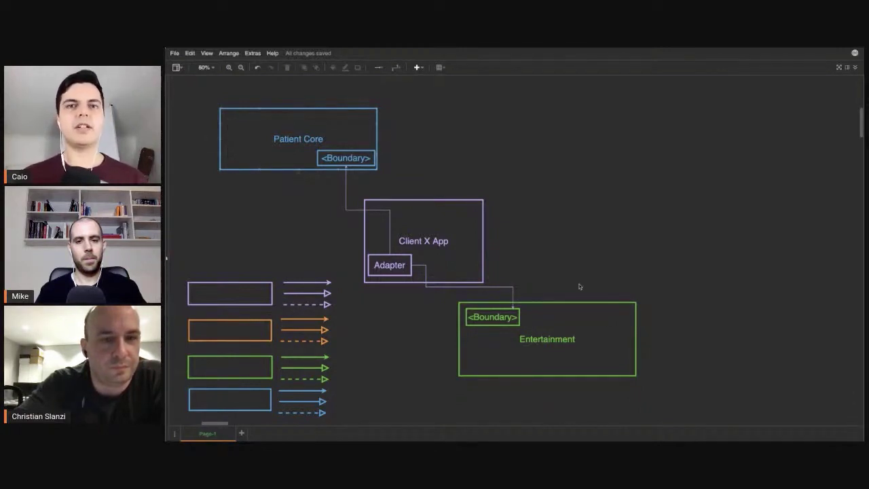
Step: Select the Entertainment boundary box
click(616, 337)
click(281, 121)
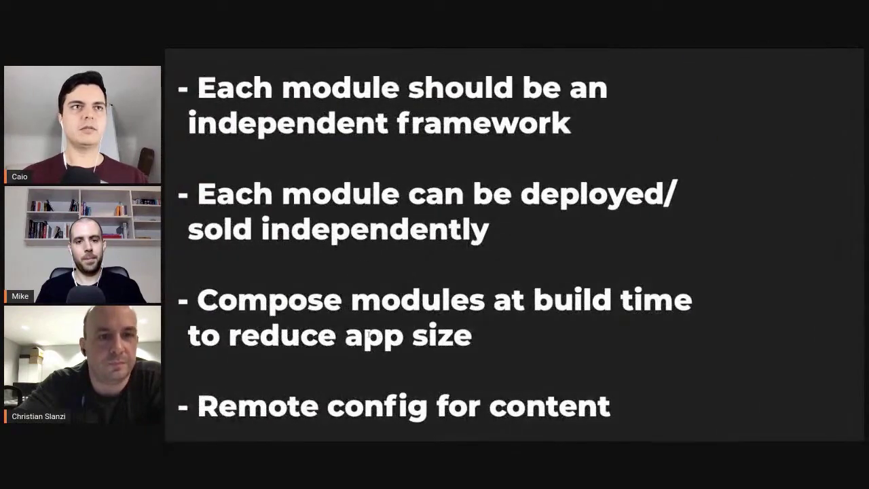
double_click(343, 419)
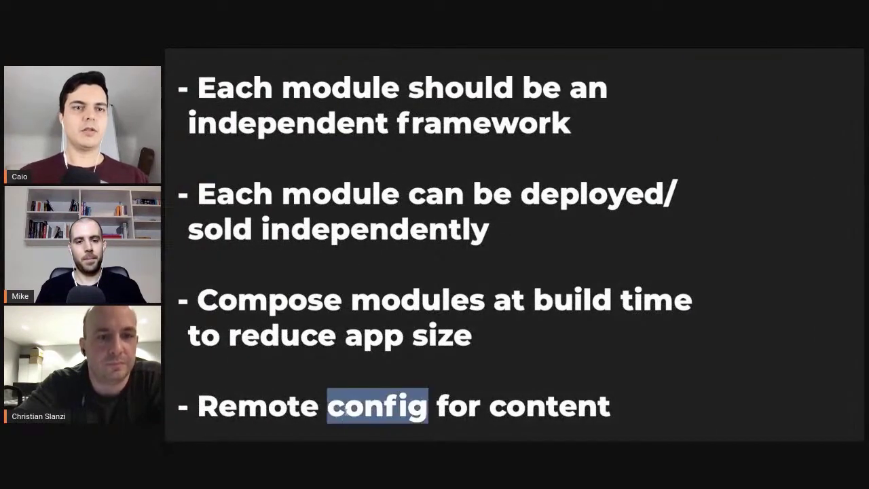
triple_click(344, 410)
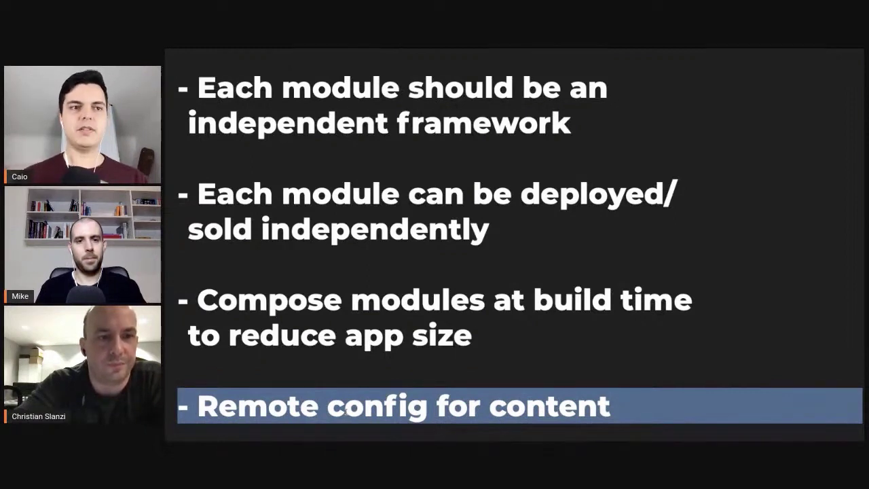
click(356, 409)
triple_click(359, 407)
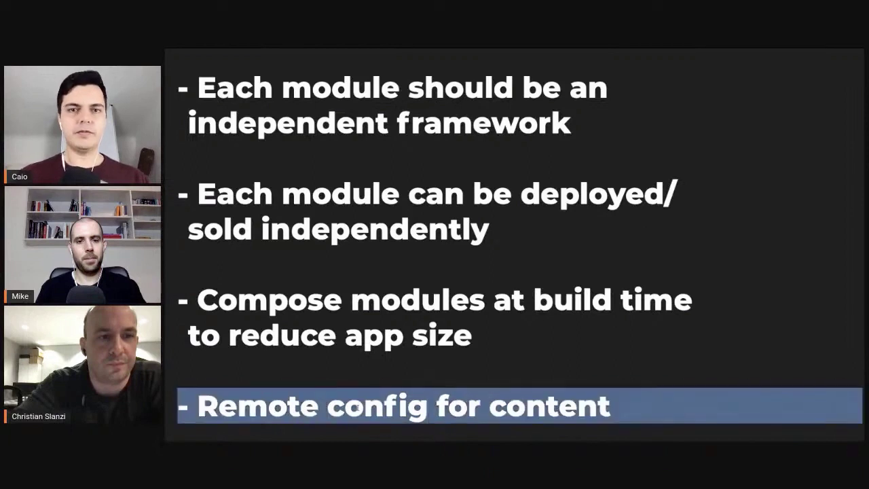
click(365, 404)
triple_click(428, 406)
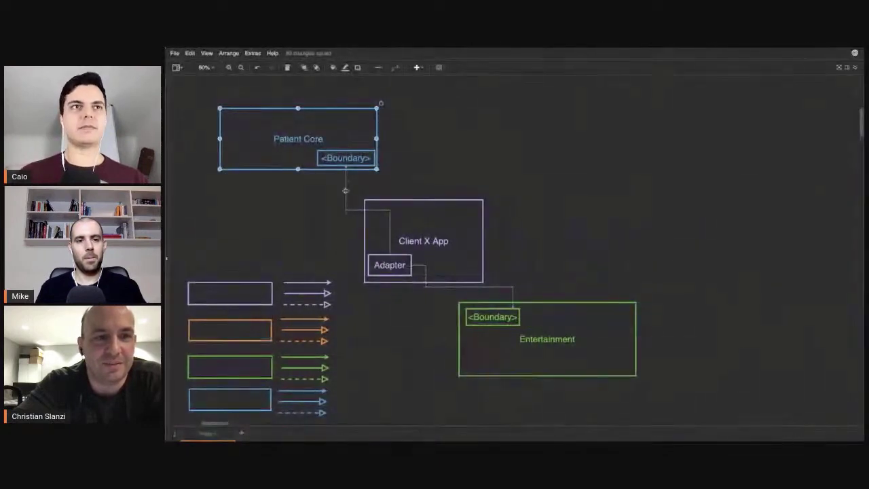
mouse_move(346, 158)
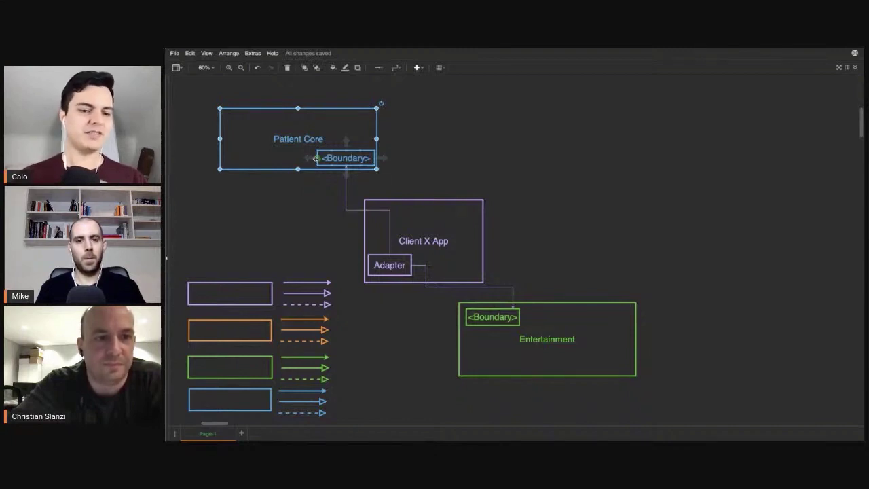
click(518, 161)
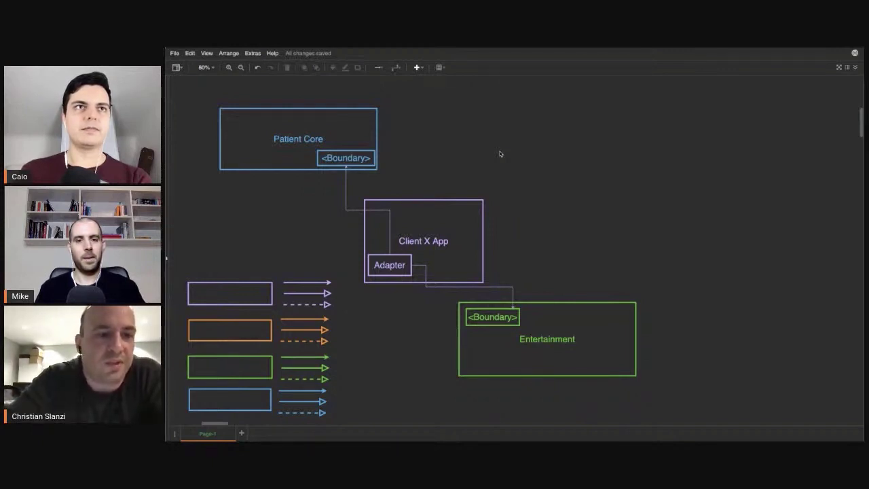
Step: Nudge the Patient Core box a few pixels down-right, then deselect it
drag(290, 123, 293, 127)
click(529, 170)
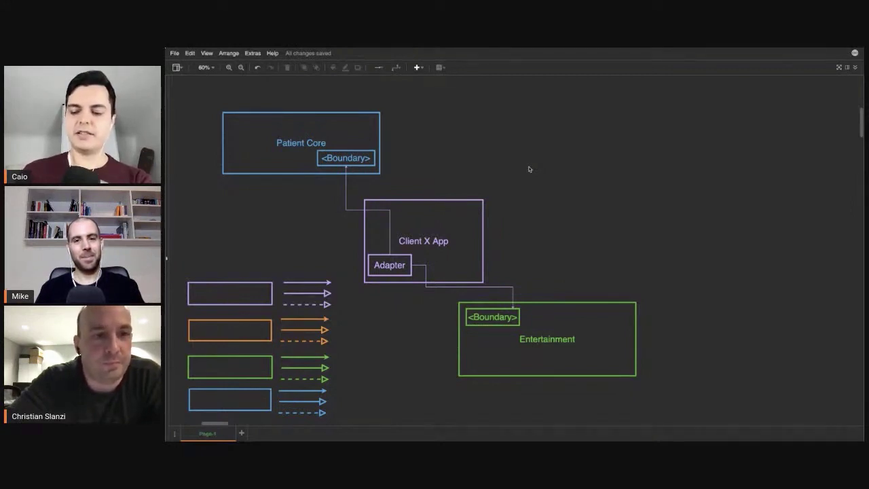
Step: Raise the Entertainment container three arrow-key nudges upward
click(554, 329)
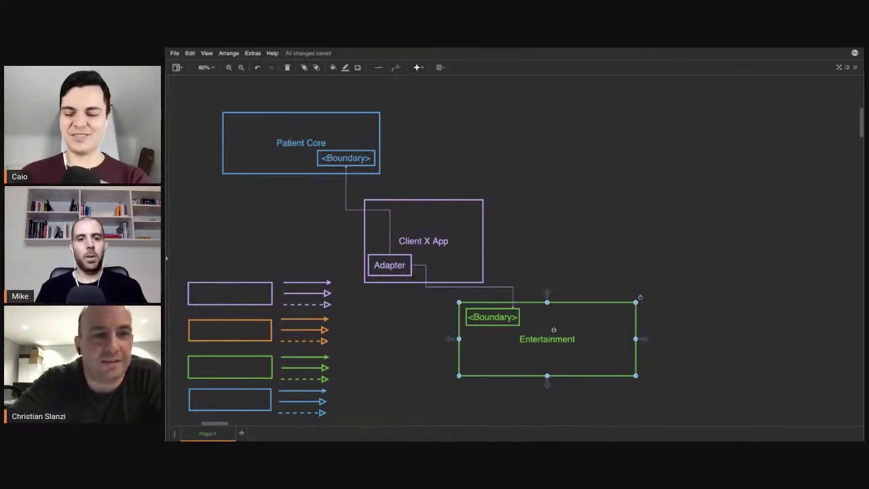
key(Up)
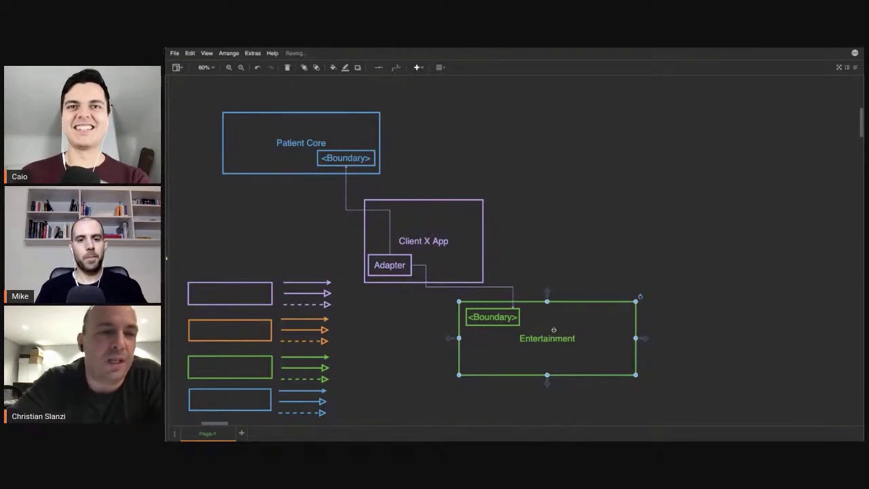
key(Up)
key(Up)
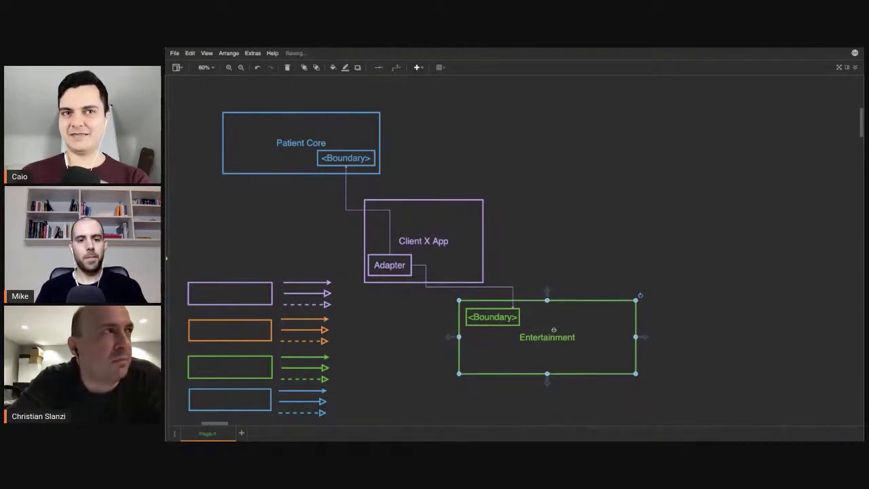
key(Up)
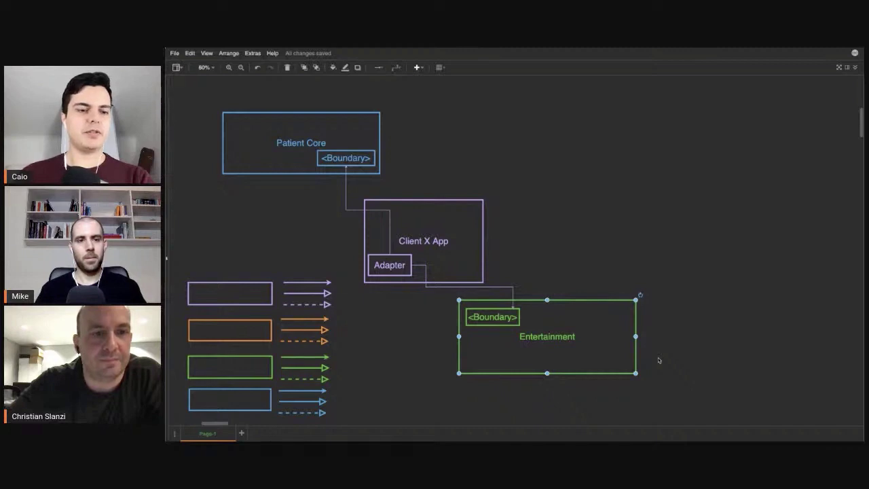
mouse_move(462, 229)
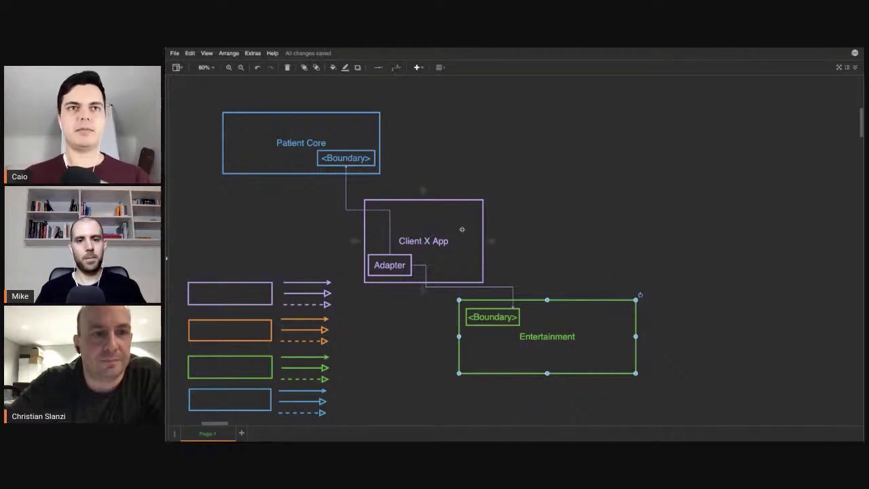
Step: Create a 'master' copy of Client X App stretched around the diagram, then delete it
mouse_move(462, 230)
mouse_down()
mouse_move(260, 116)
mouse_move(292, 118)
mouse_up()
double_click(254, 130)
text(master)
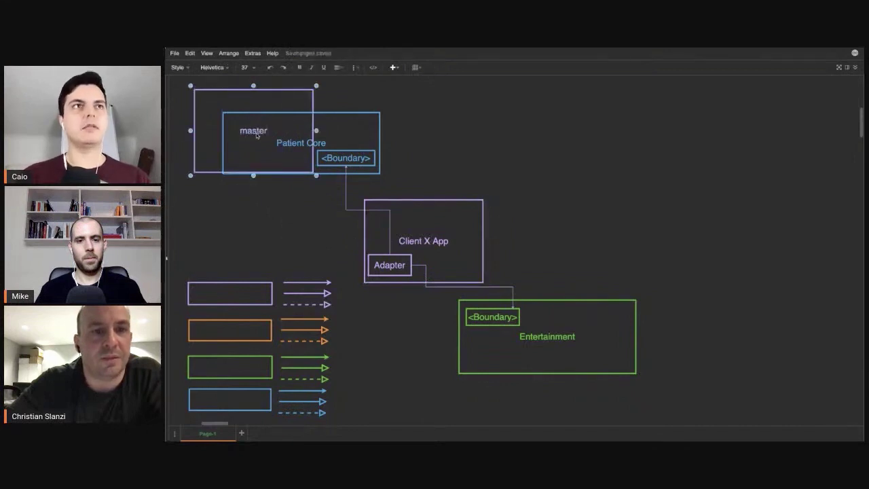
click(471, 143)
click(288, 102)
drag(316, 175, 790, 383)
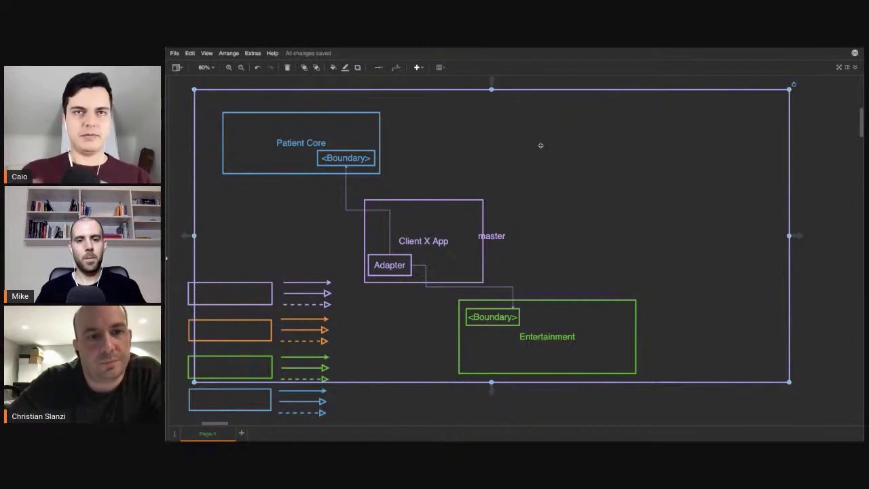
mouse_move(540, 133)
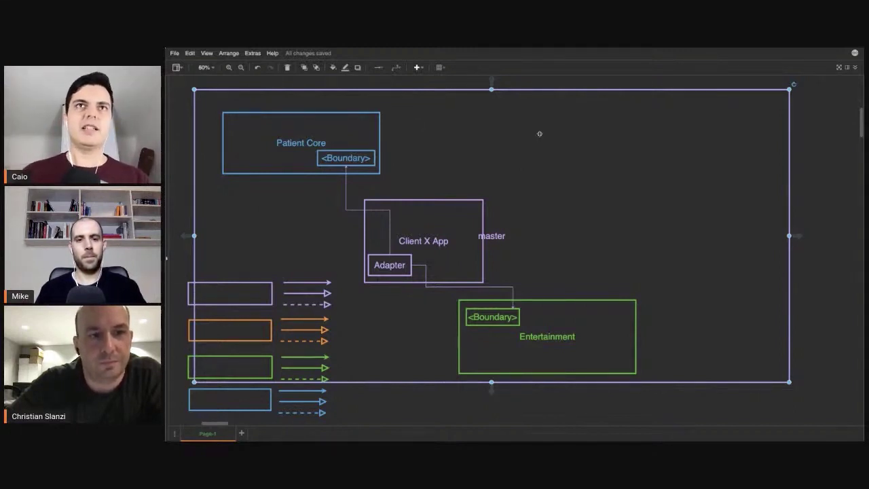
key(Delete)
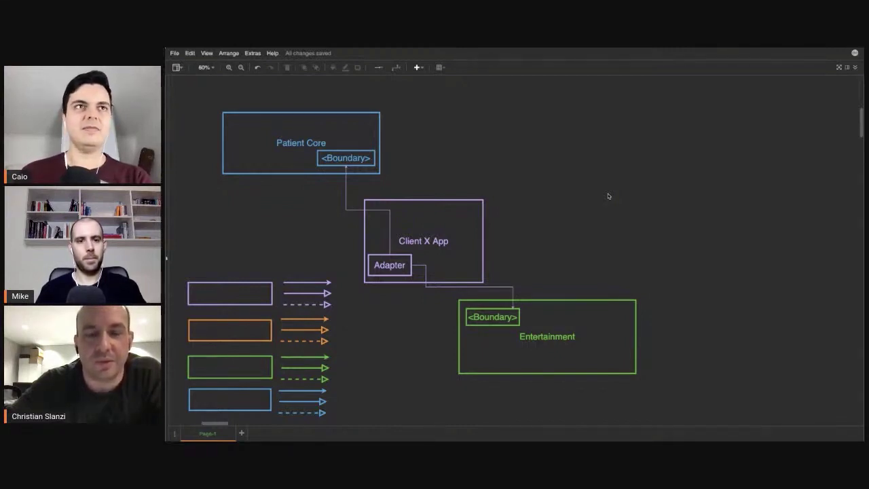
drag(209, 95, 726, 394)
click(724, 308)
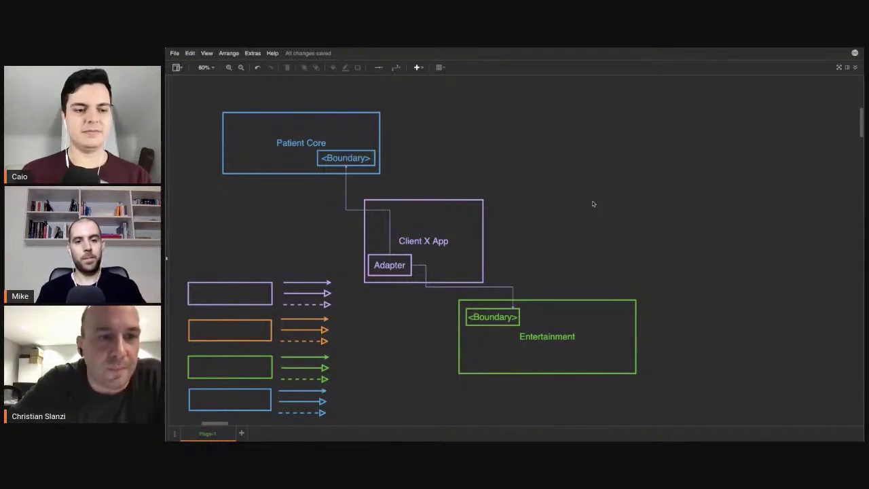
Step: Type '<HTTPClient>' into Entertainment's boundary label and paste it into Patient Core's
double_click(490, 318)
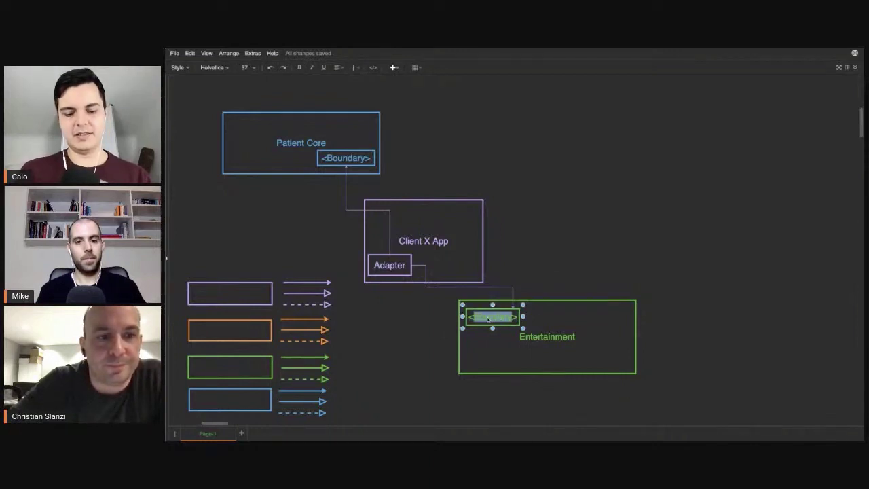
text(<H>)
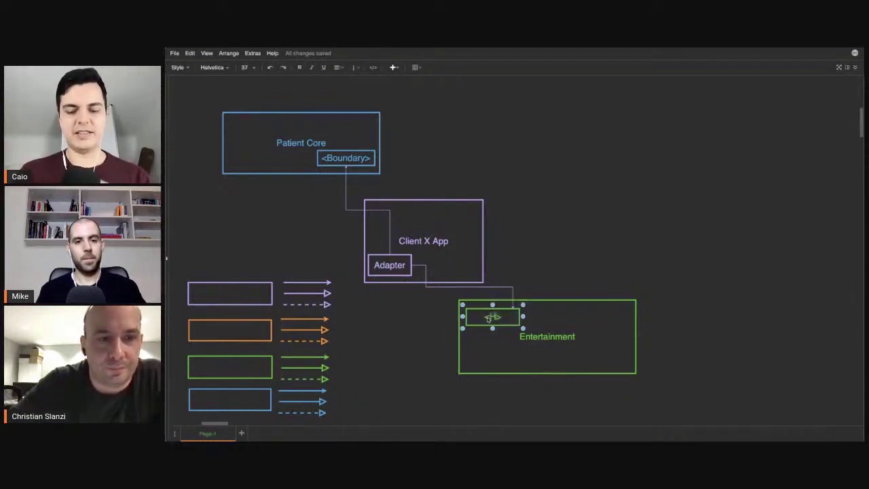
text(TTPClient>)
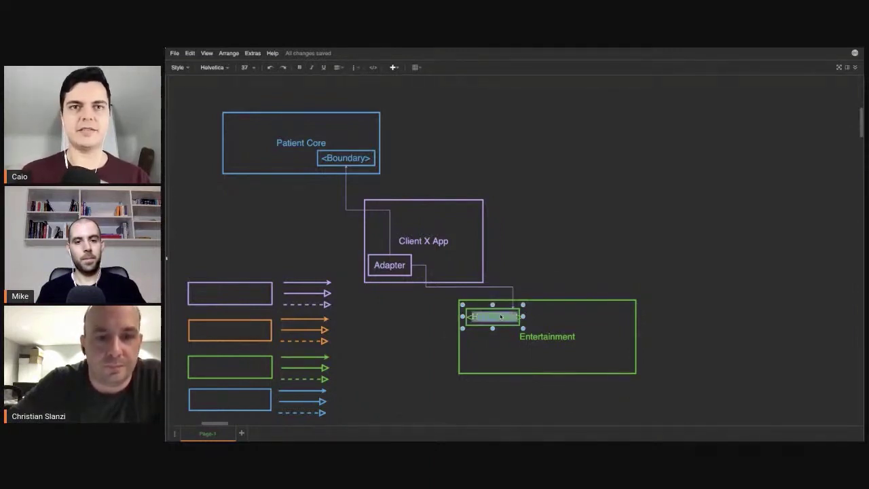
double_click(344, 158)
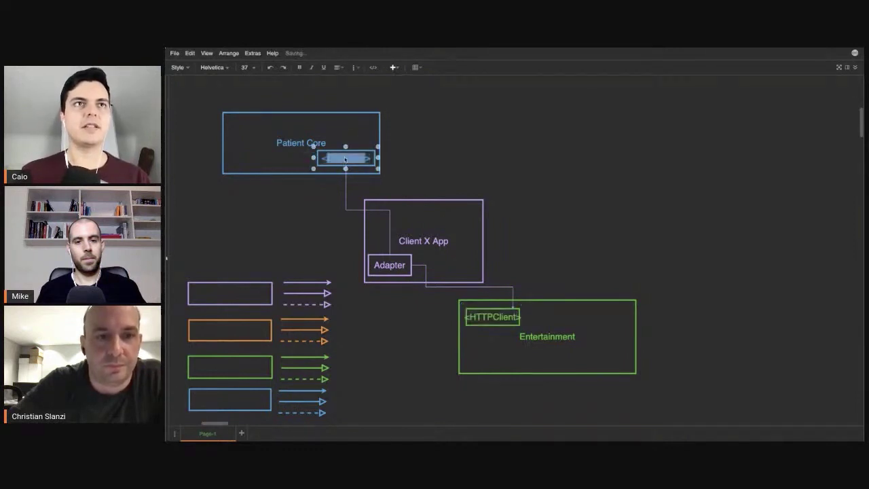
key(ctrl+v)
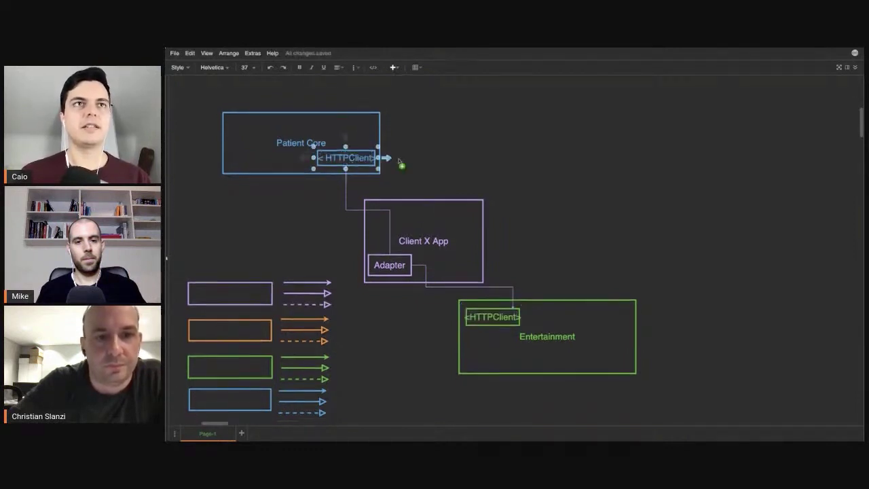
click(408, 162)
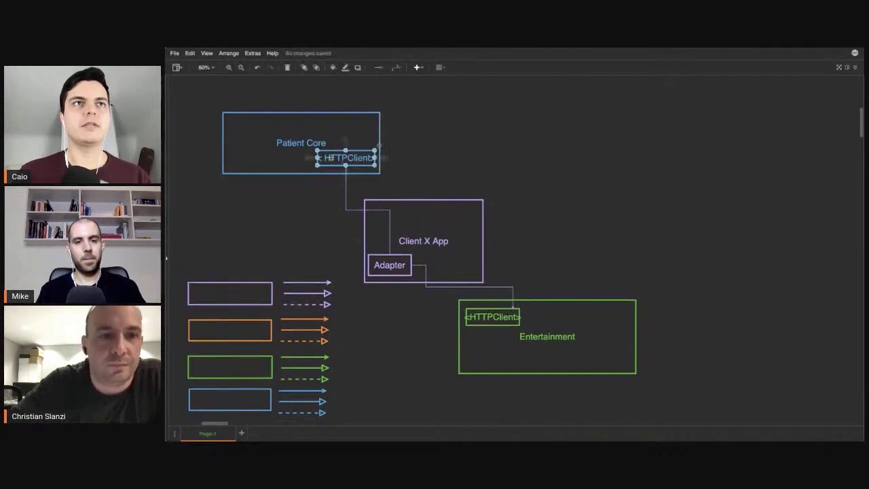
double_click(327, 158)
click(537, 158)
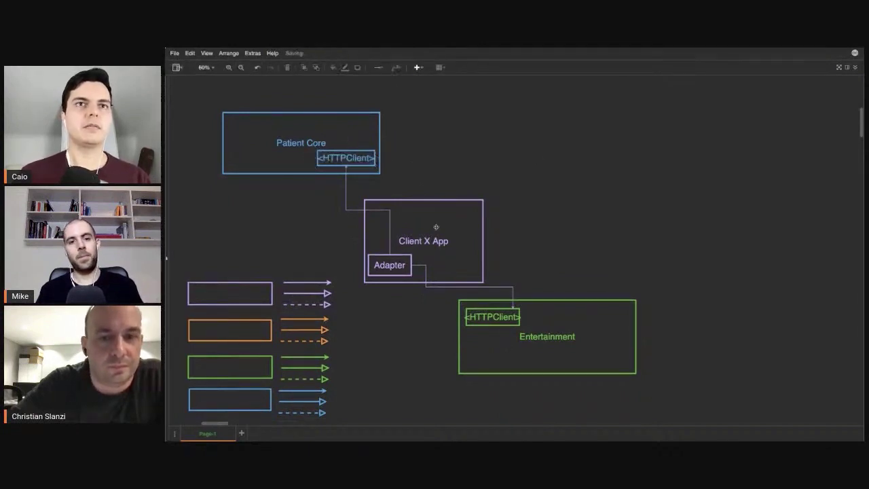
click(402, 262)
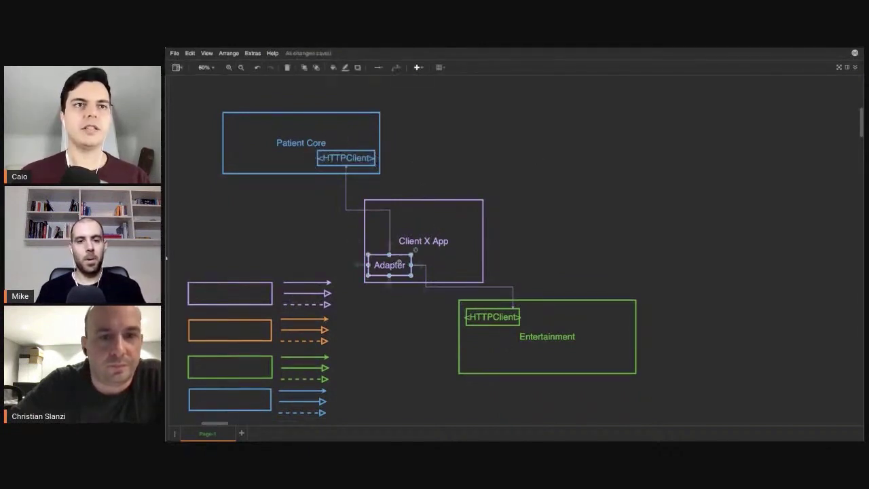
Step: Copy the orange legend box beside Patient Core, linking it to both HTTPClient boxes with orange dashed arrows
click(236, 332)
mouse_move(235, 333)
mouse_down()
mouse_move(512, 147)
mouse_move(362, 161)
mouse_up()
click(522, 150)
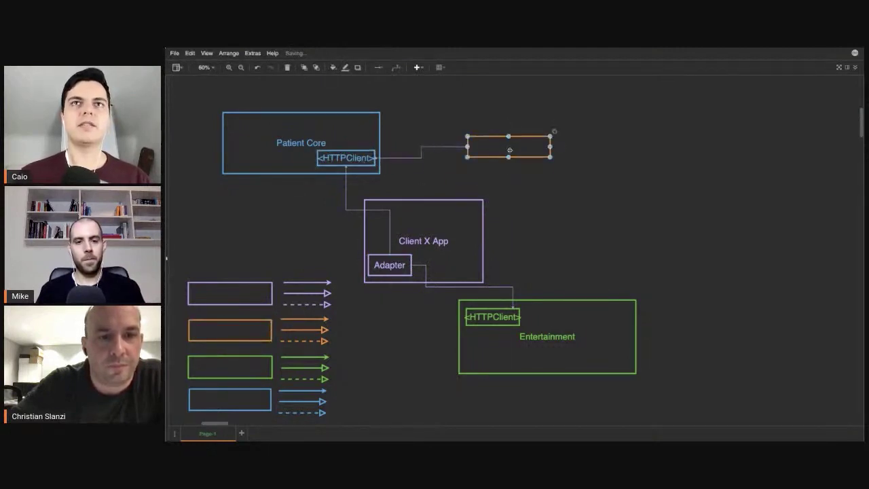
drag(510, 166, 502, 317)
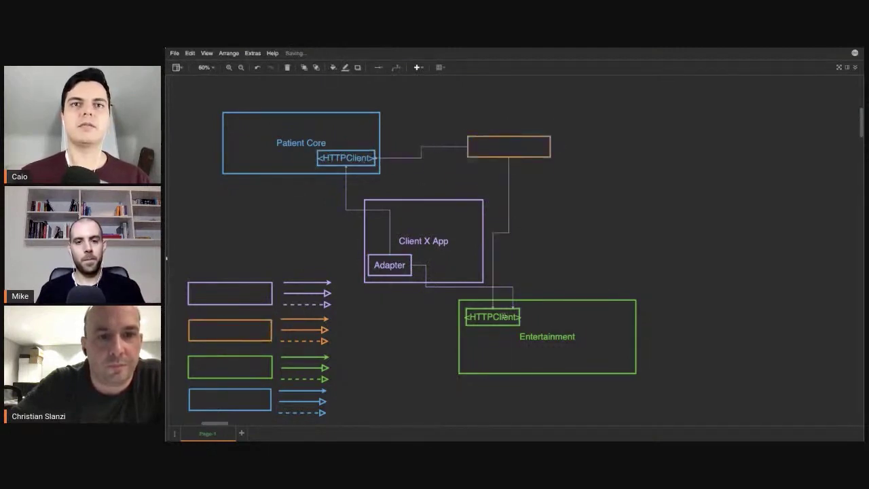
click(316, 340)
click(436, 146)
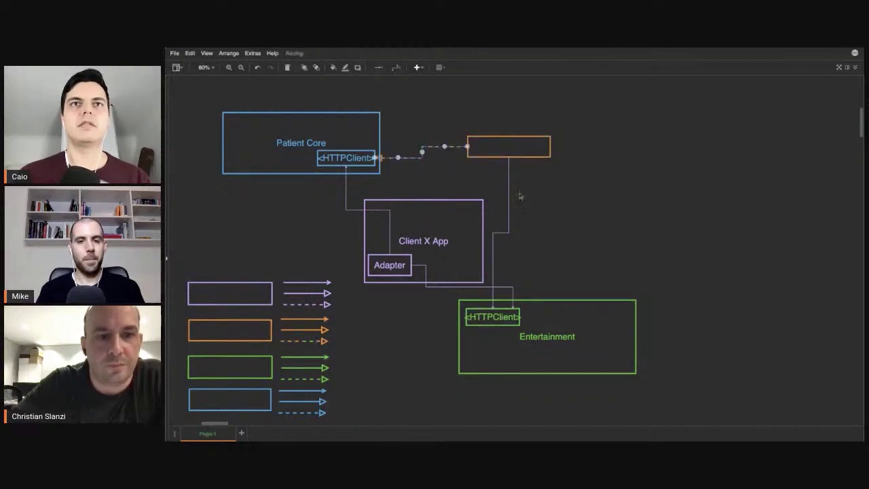
shift+click(509, 192)
Step: Label the new orange box 'Network'
click(510, 144)
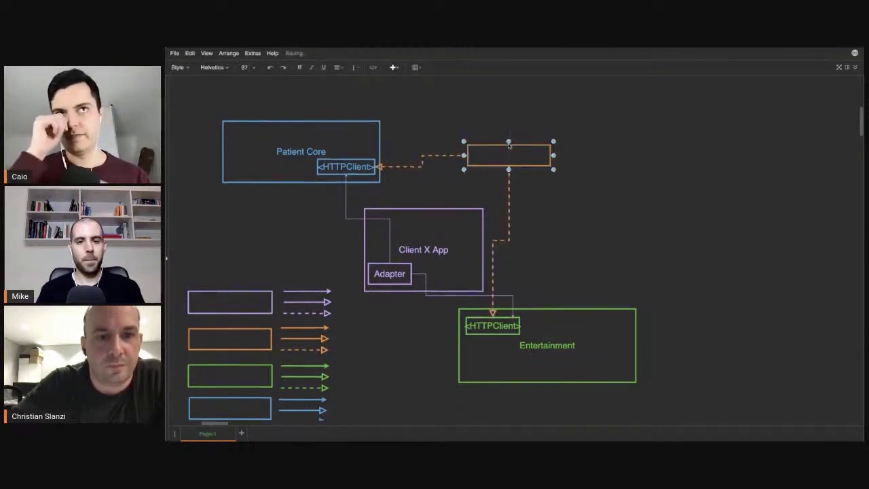
text(Network)
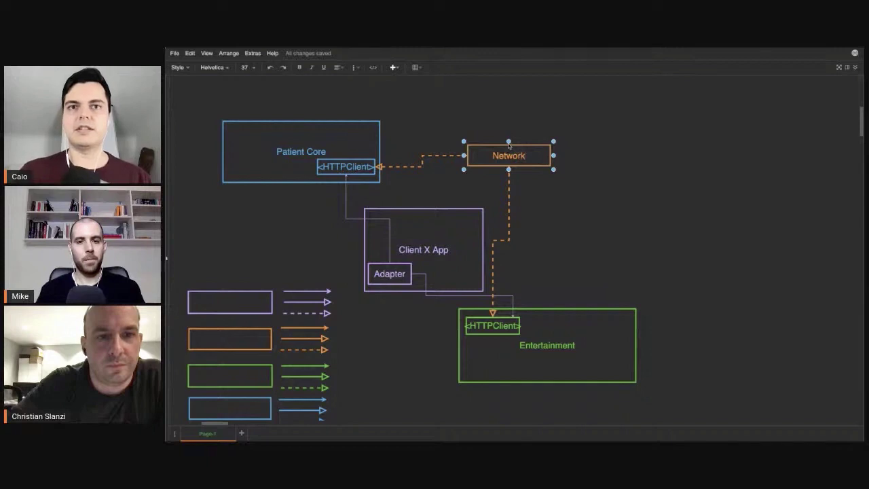
click(610, 217)
click(493, 158)
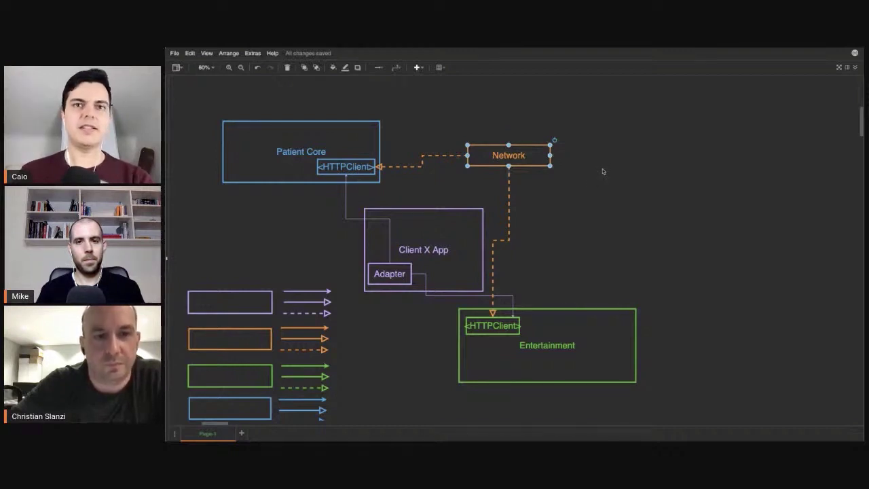
Step: Widen Entertainment's HTTPClient box to the right and Patient Core's to the left
click(517, 327)
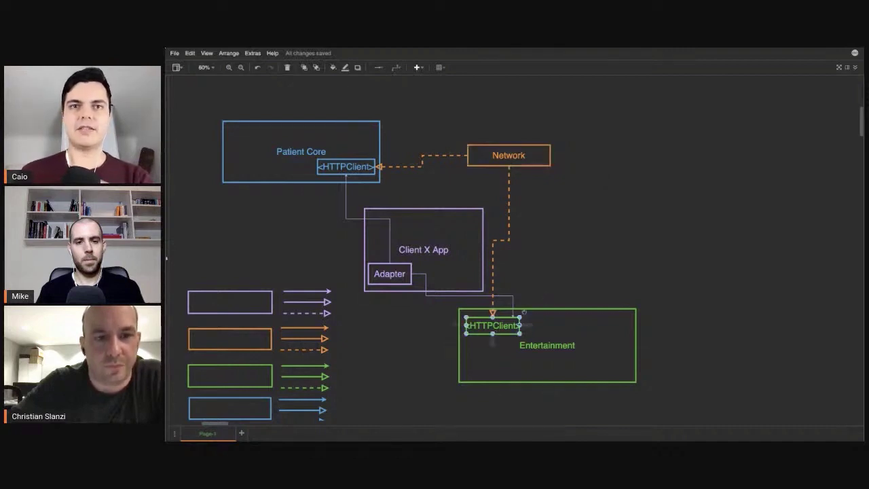
drag(520, 326, 536, 326)
click(339, 166)
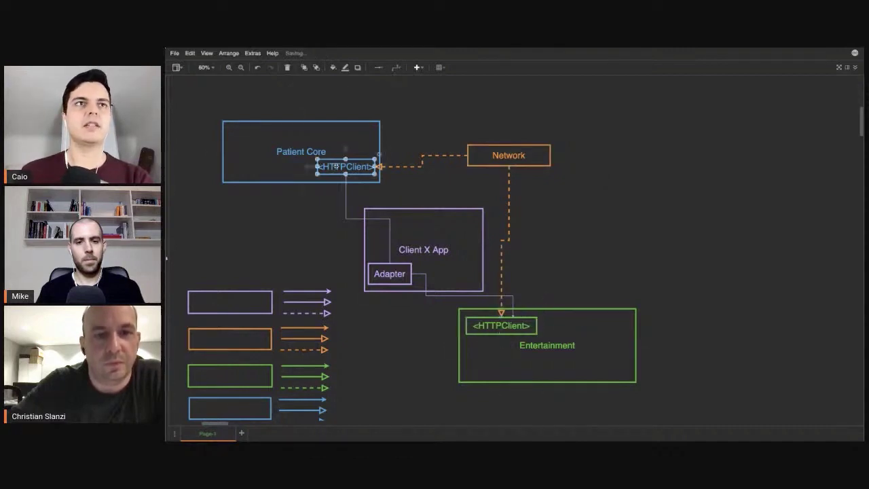
drag(317, 167, 303, 166)
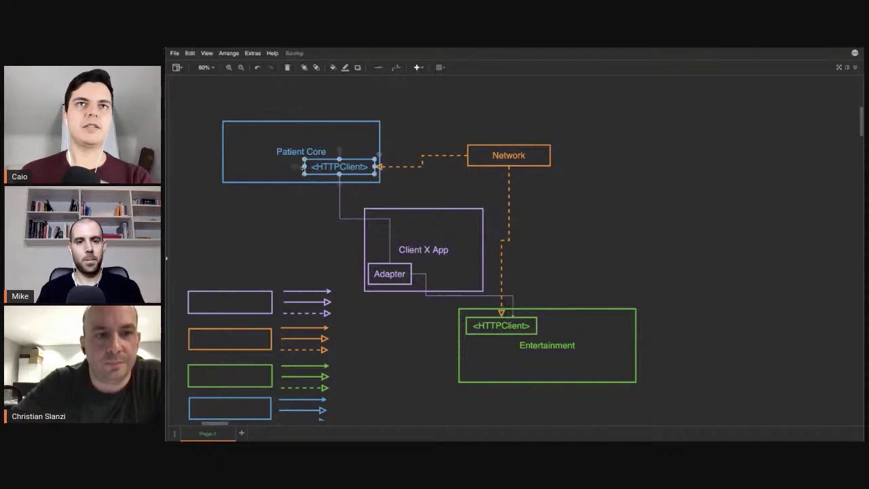
Step: Review the Network, Entertainment, Patient Core and HTTPClient boxes by selecting each in turn
click(506, 158)
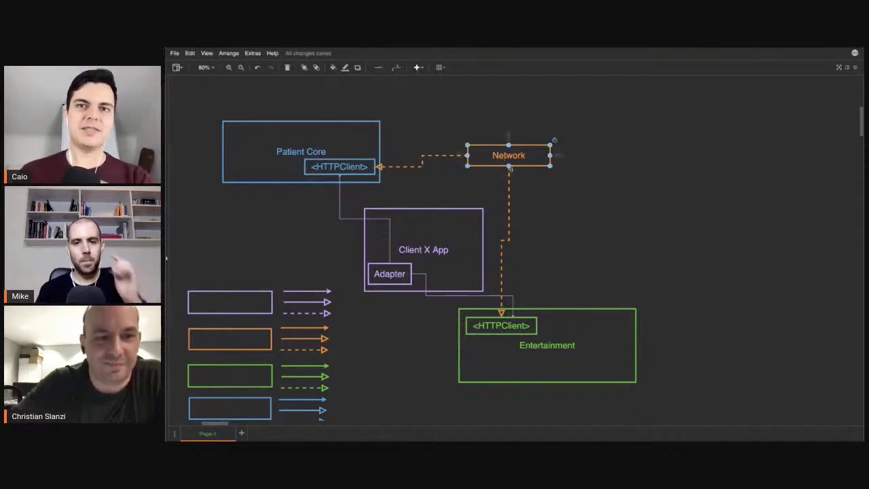
click(553, 330)
click(305, 122)
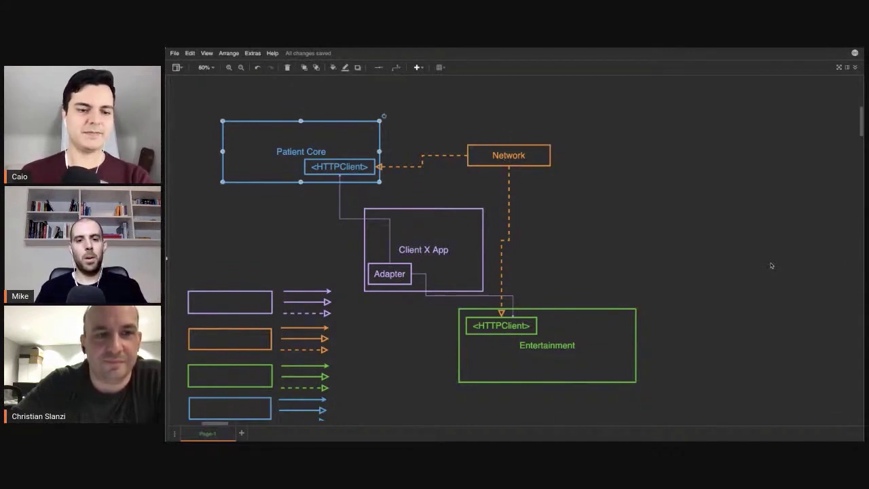
click(485, 191)
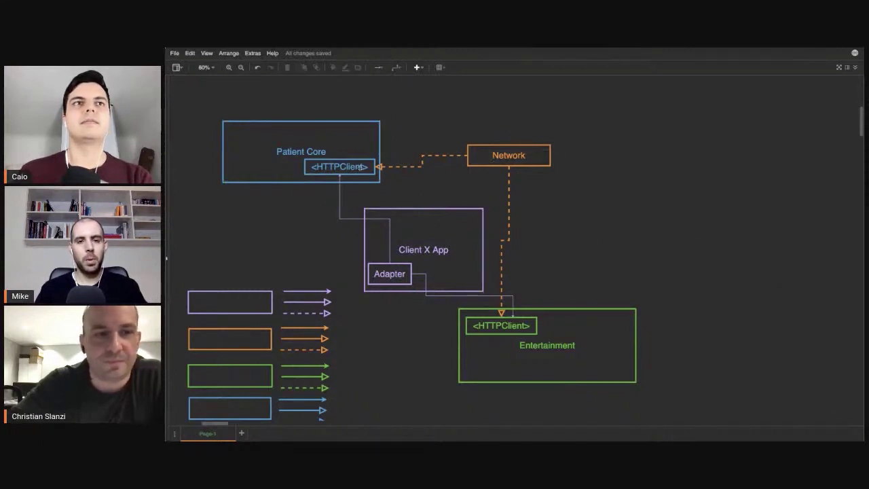
click(362, 167)
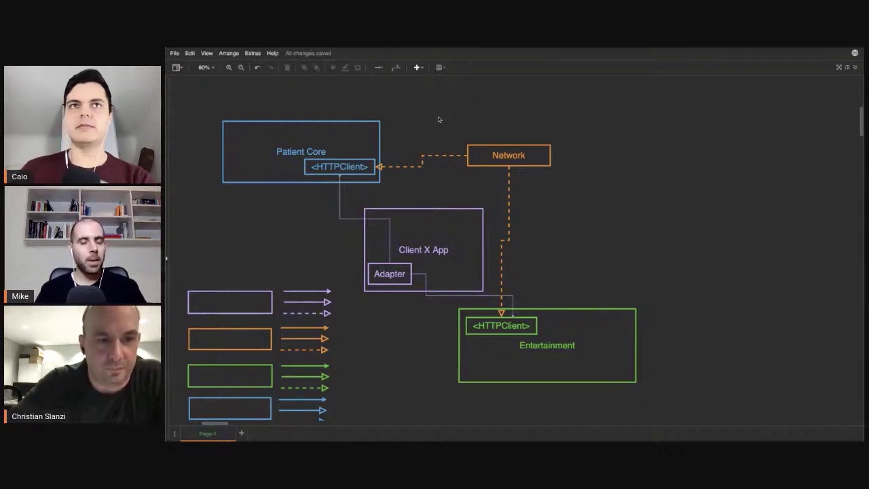
click(530, 153)
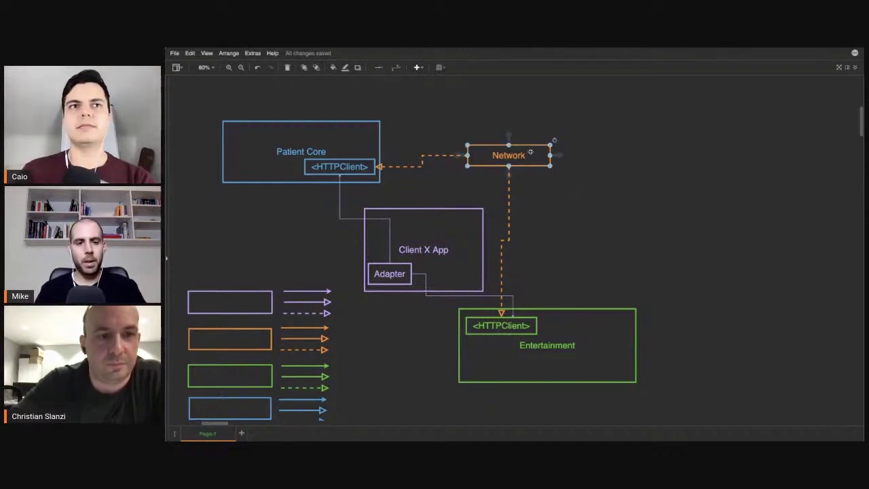
click(557, 209)
Step: Adjust the bend of the dashed Network-to-Entertainment connector
scroll(556, 209, down, 1)
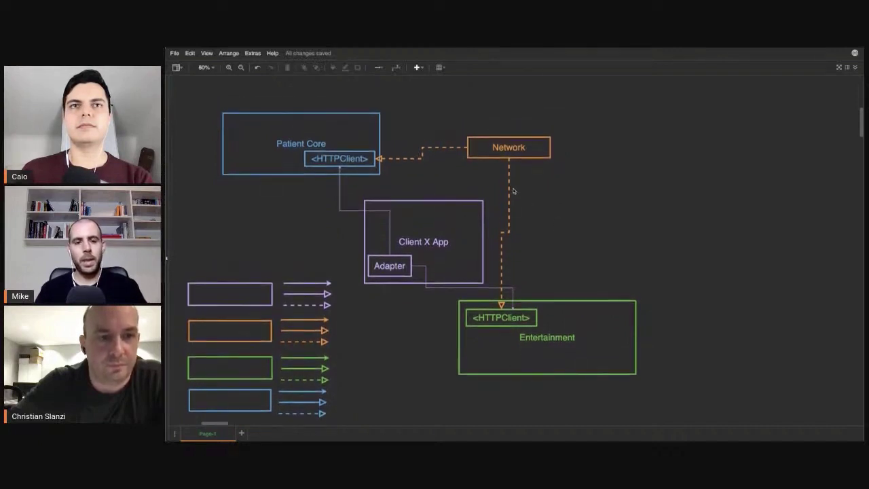
click(502, 263)
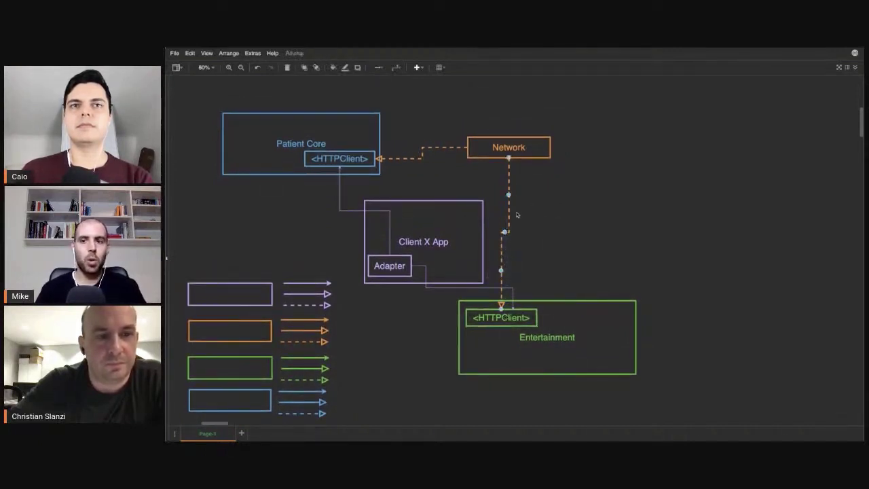
drag(509, 194, 508, 194)
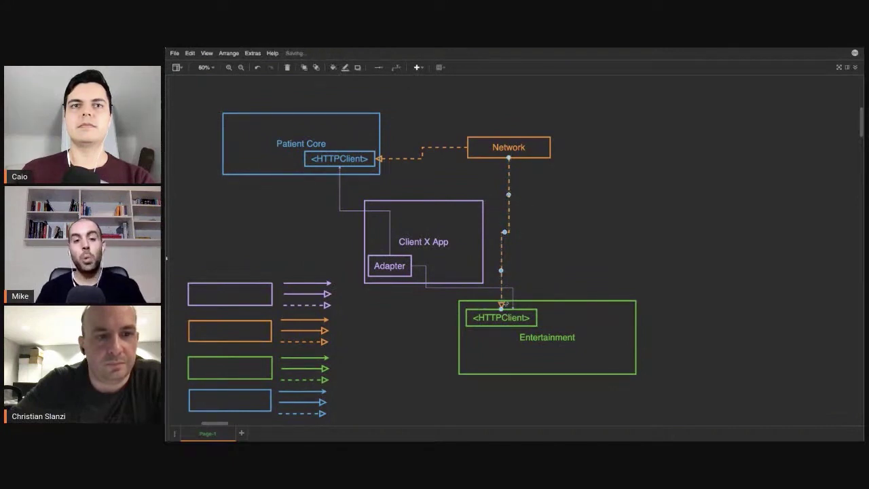
click(544, 277)
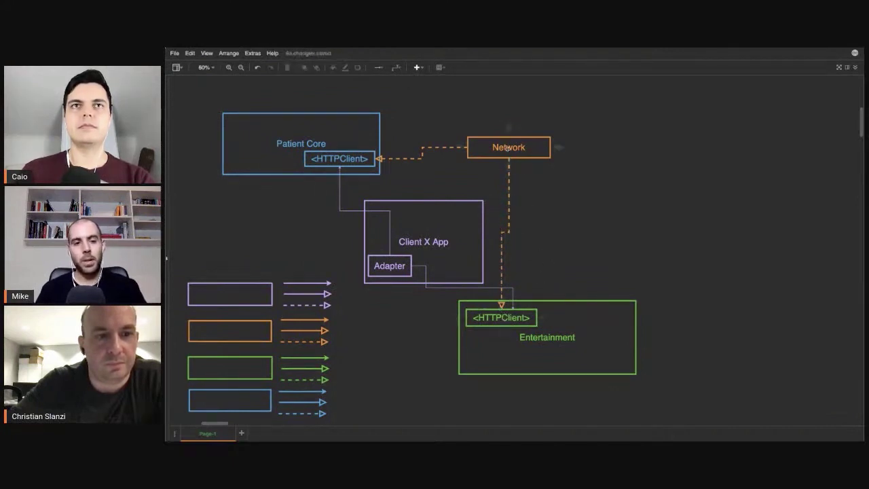
click(508, 148)
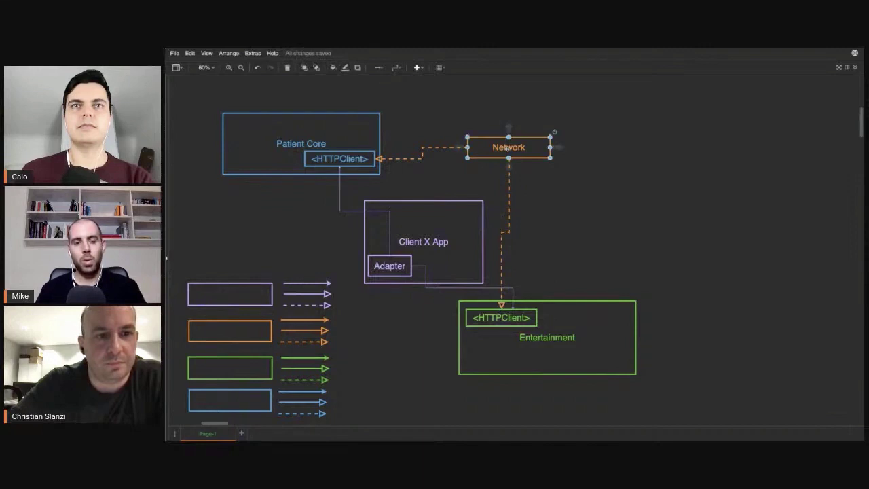
Step: Duplicate the orange Network box to the right of Client X App and label the copy 'URLProtocol'
drag(508, 148, 603, 226)
text(UR)
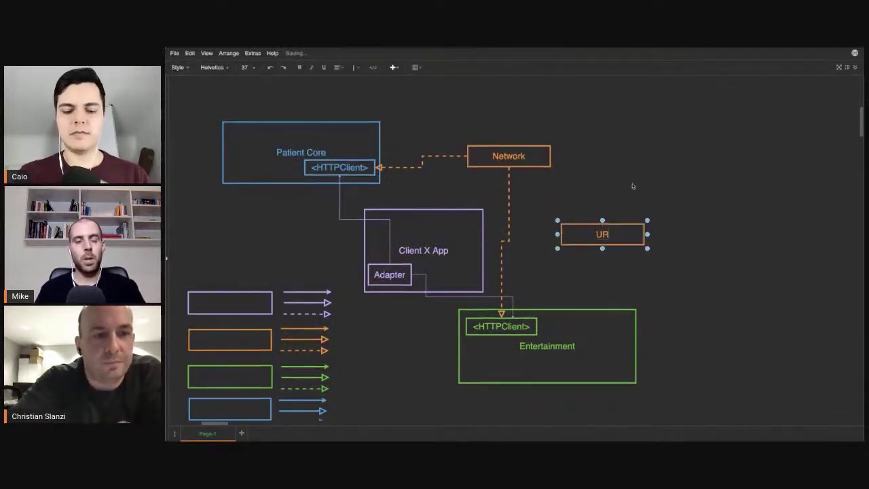
text(LProto)
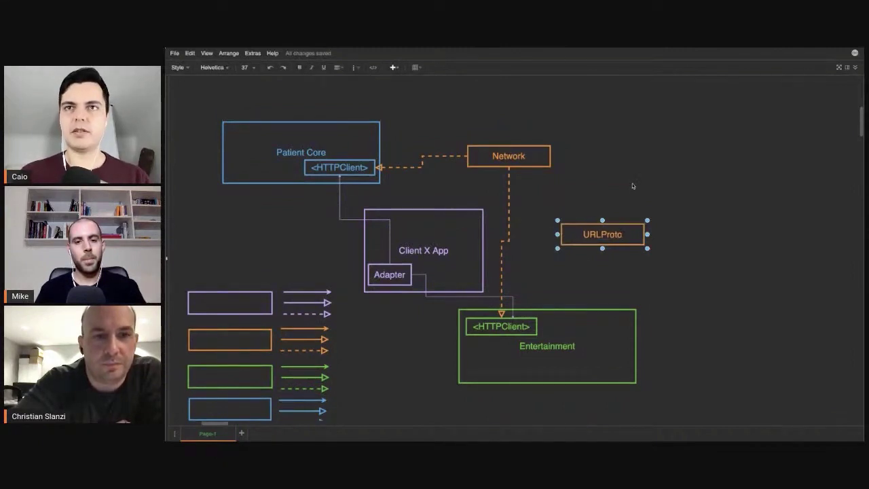
text(col)
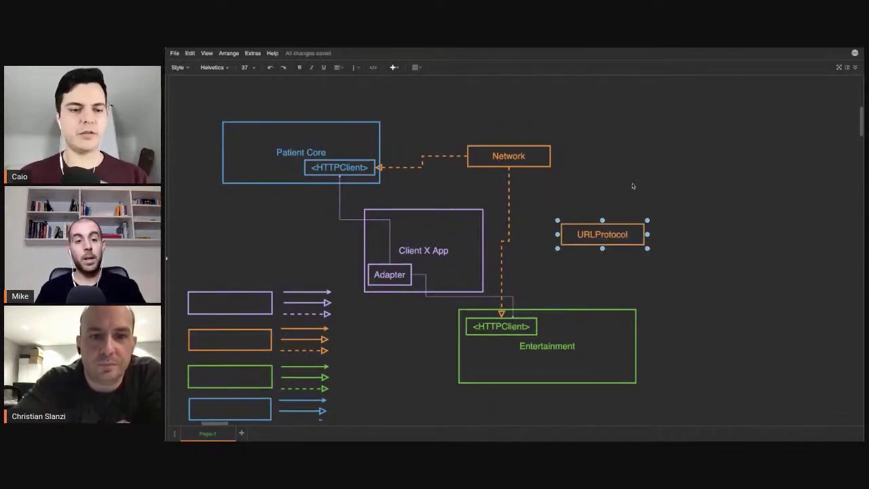
click(675, 136)
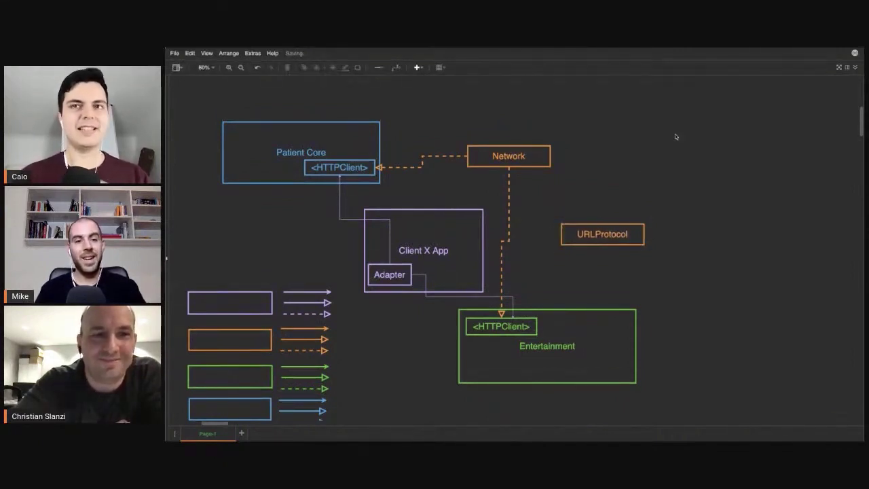
click(604, 229)
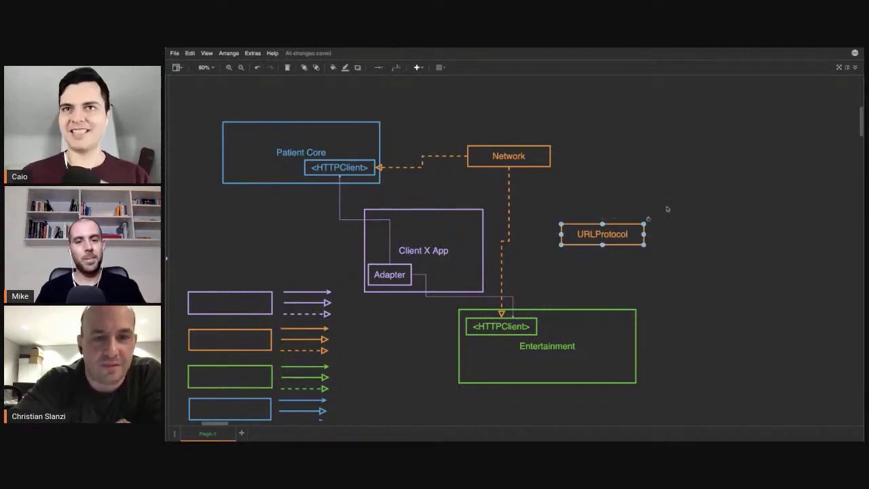
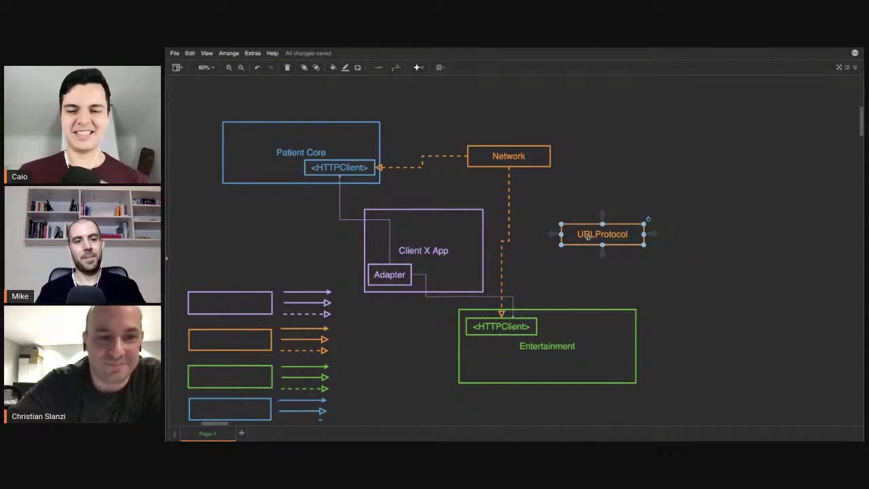
Step: Reposition URLProtocol so it rests directly on top of the Network box, then deselect it
click(614, 274)
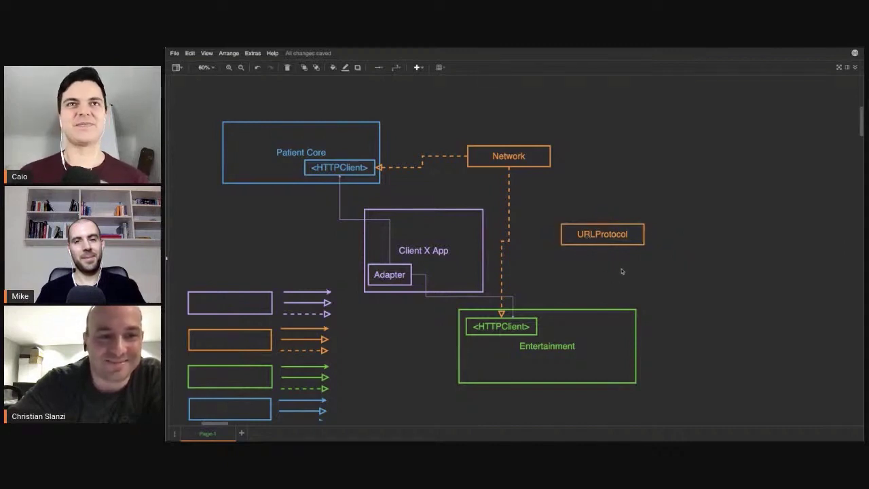
drag(607, 239, 514, 133)
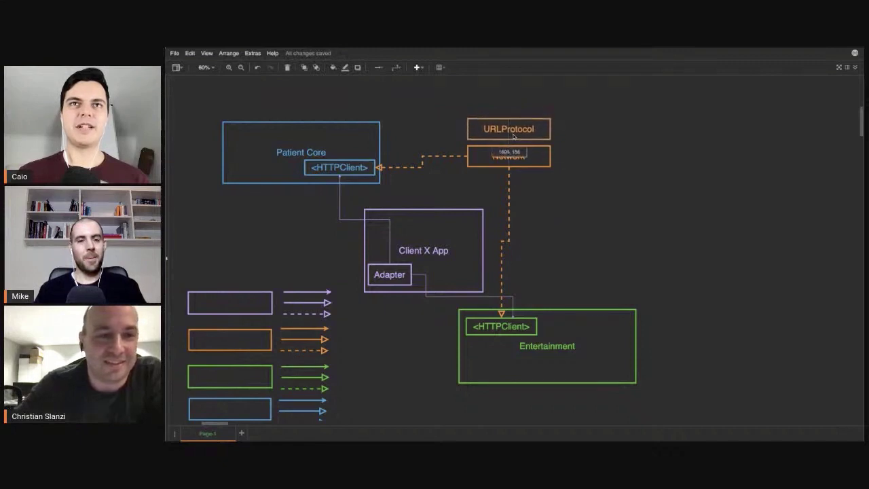
drag(515, 133, 514, 136)
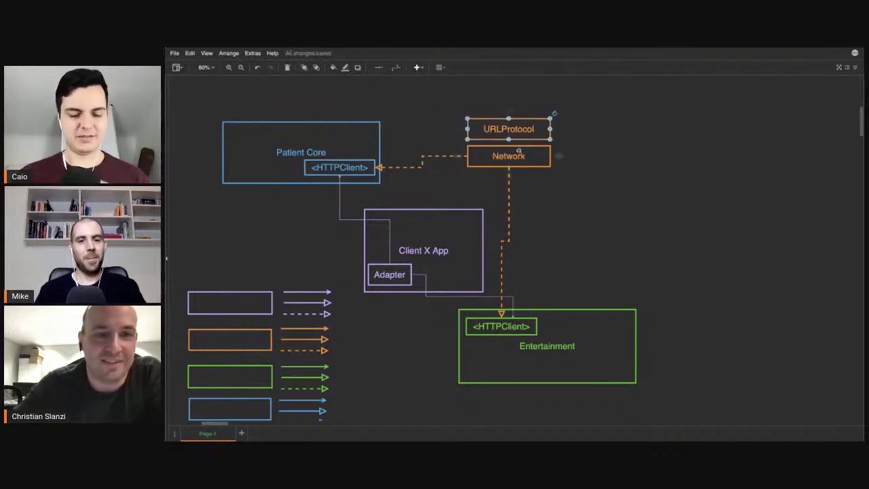
click(561, 195)
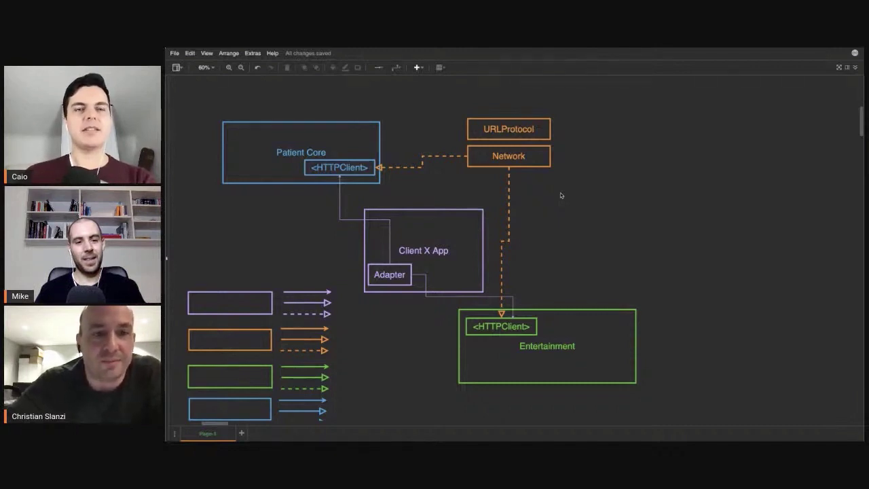
click(459, 227)
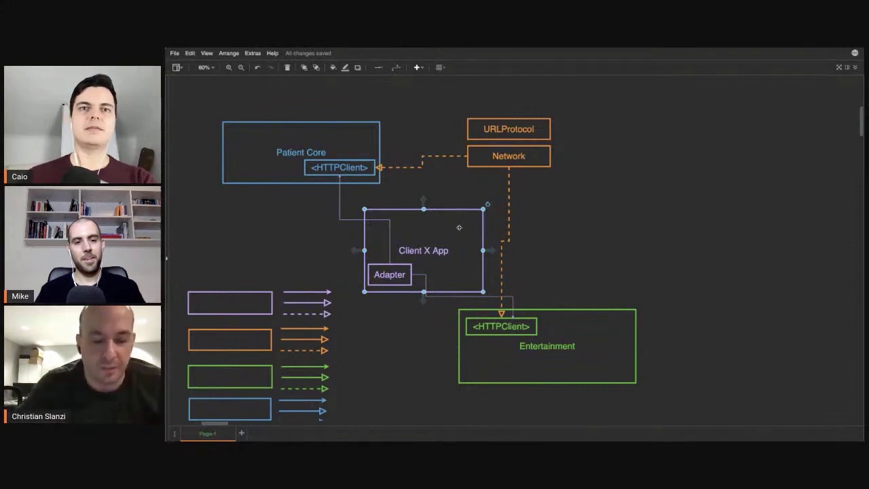
click(620, 271)
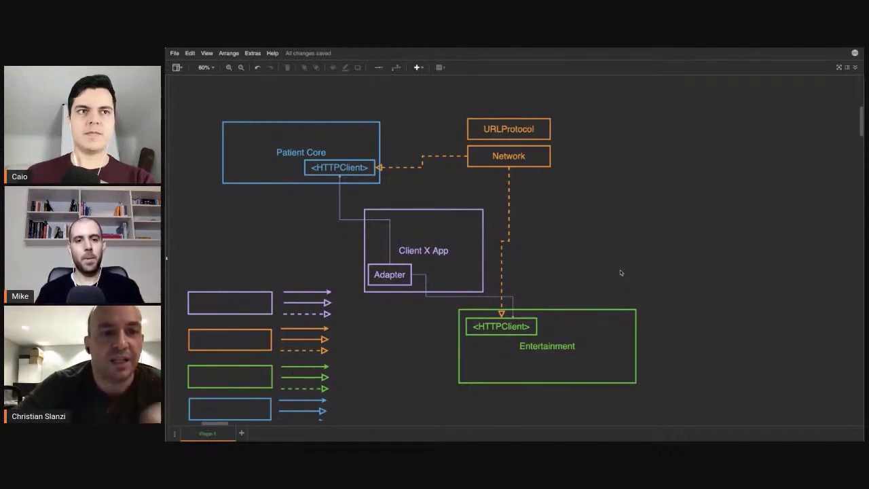
Step: Copy the purple, orange and green legend boxes to the top right, labelled Data, Business logic and UI
scroll(405, 339, down, 1)
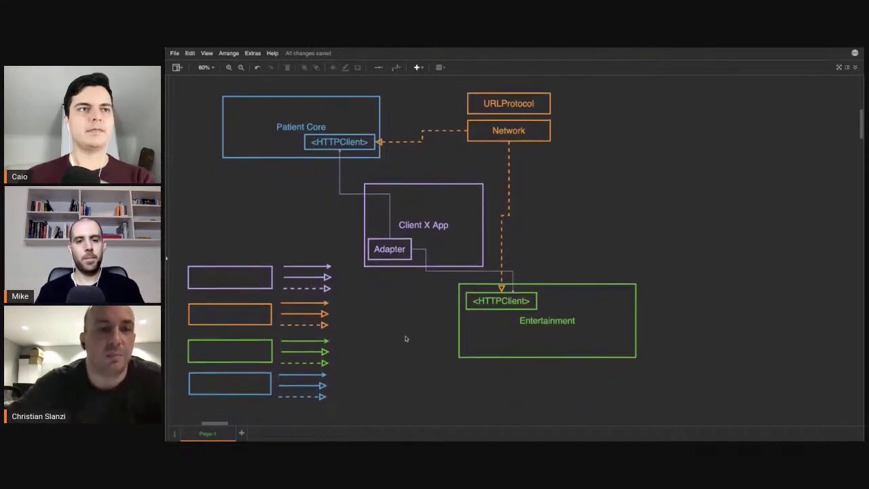
drag(180, 256, 276, 365)
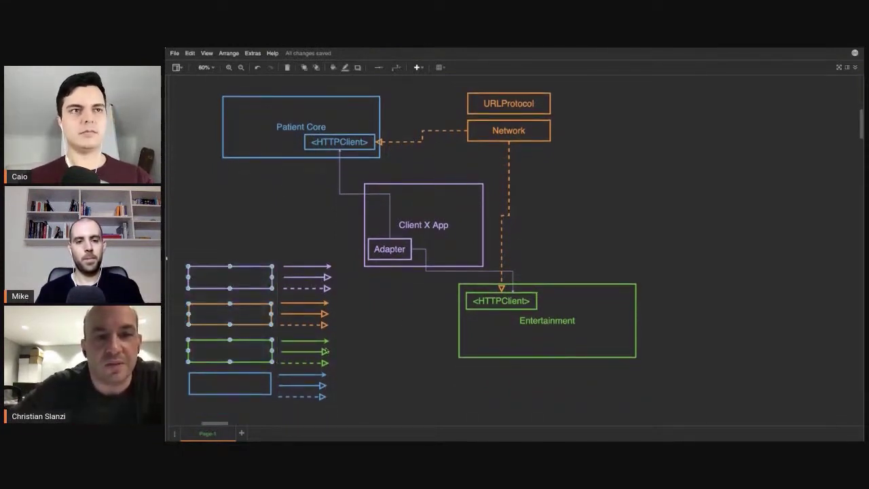
mouse_move(241, 320)
mouse_down()
mouse_move(772, 151)
mouse_move(772, 160)
mouse_up()
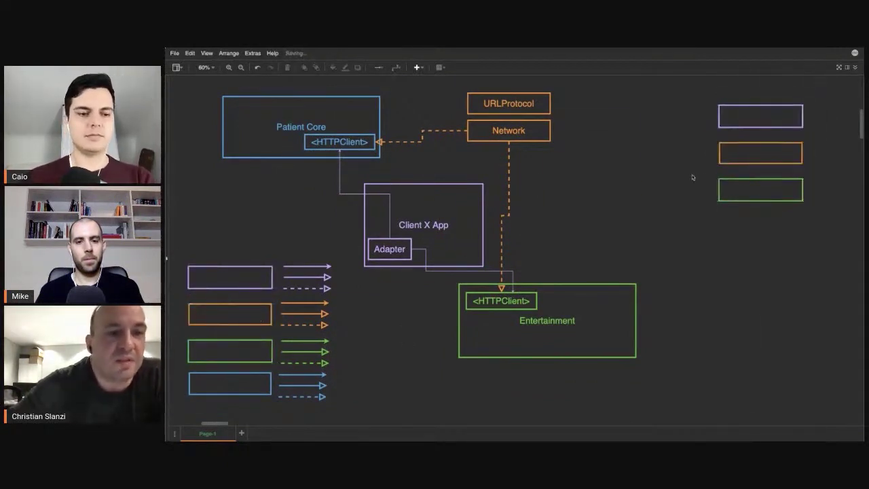
click(778, 118)
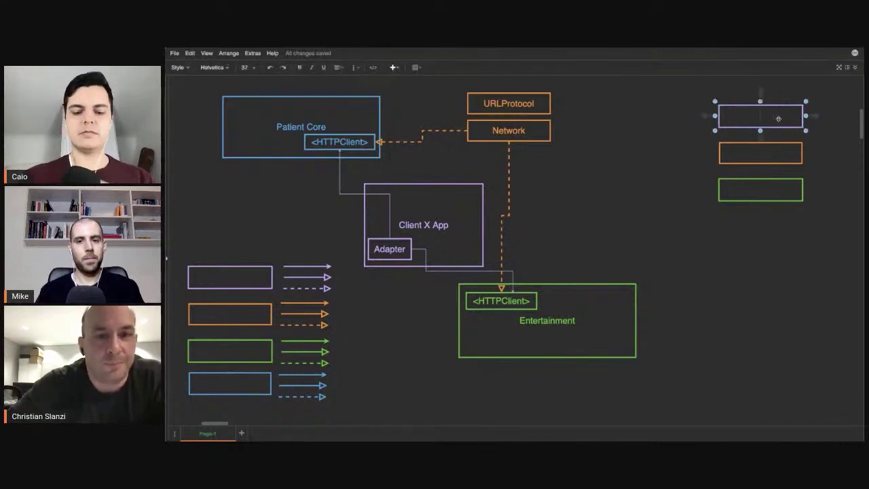
text(Data)
click(761, 156)
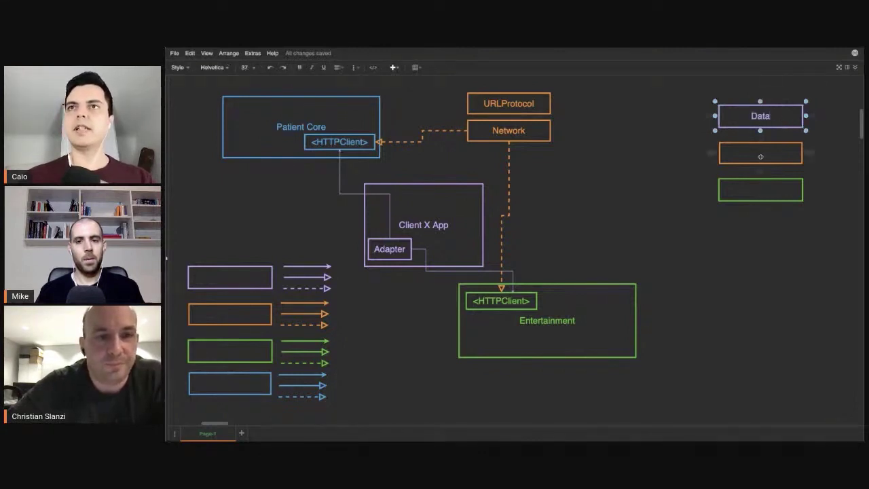
text(Business)
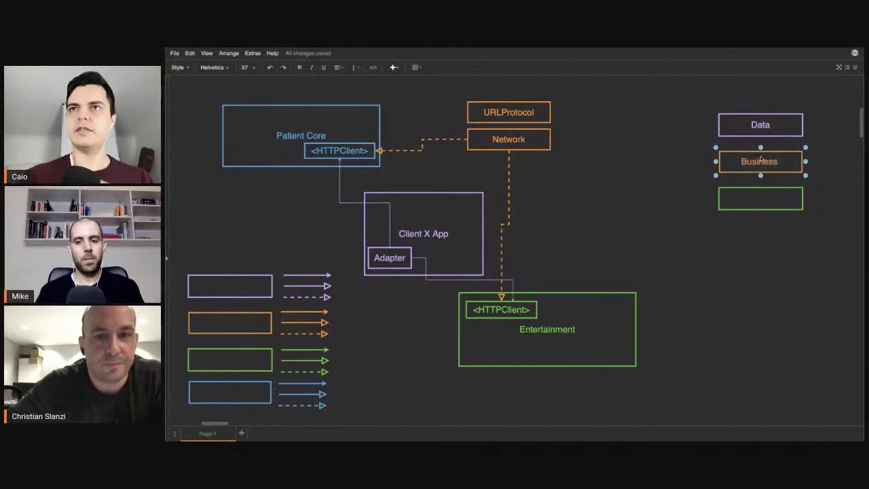
text( logic)
double_click(766, 194)
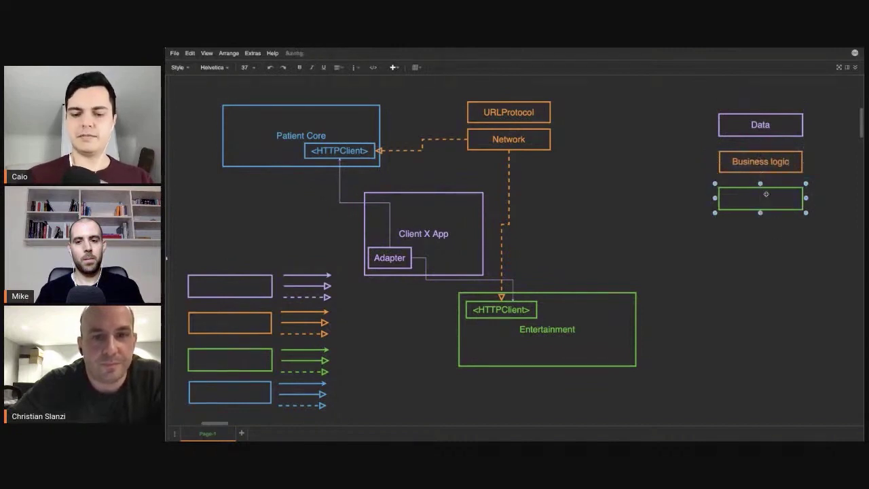
text(UI)
click(767, 267)
Step: Shift the Data, Business logic and UI stack further right into open space
scroll(767, 266, right, 5)
scroll(767, 266, up, 1)
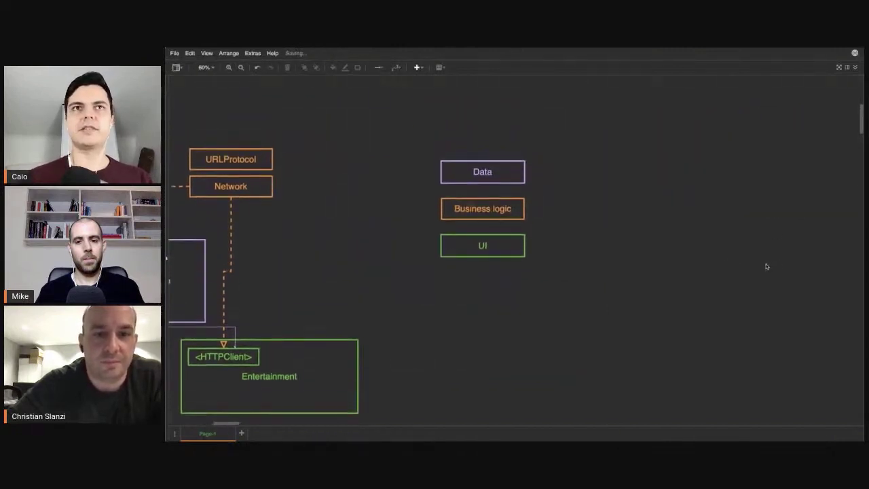
drag(405, 132, 587, 285)
drag(488, 209, 644, 204)
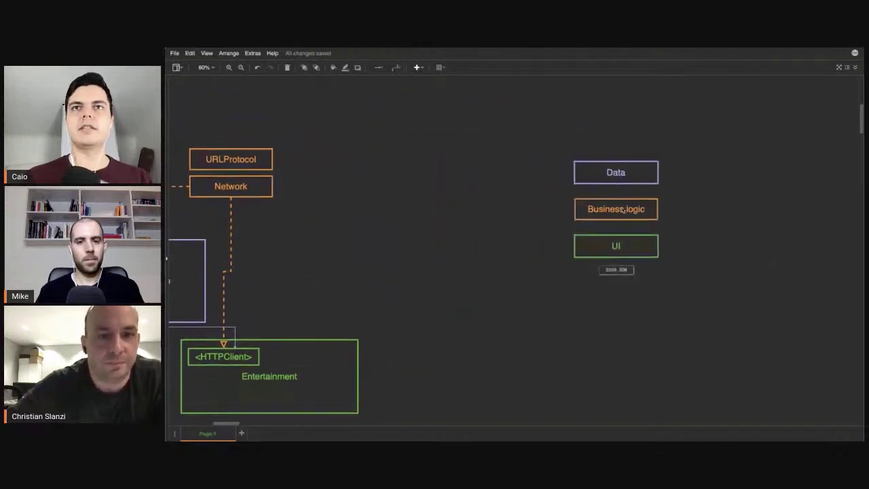
click(511, 218)
scroll(511, 217, right, 4)
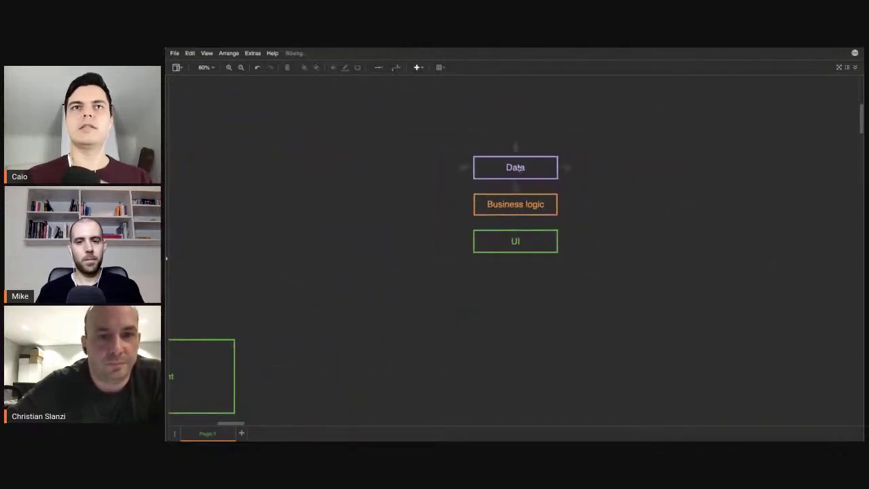
double_click(516, 167)
click(617, 218)
scroll(578, 211, right, 1)
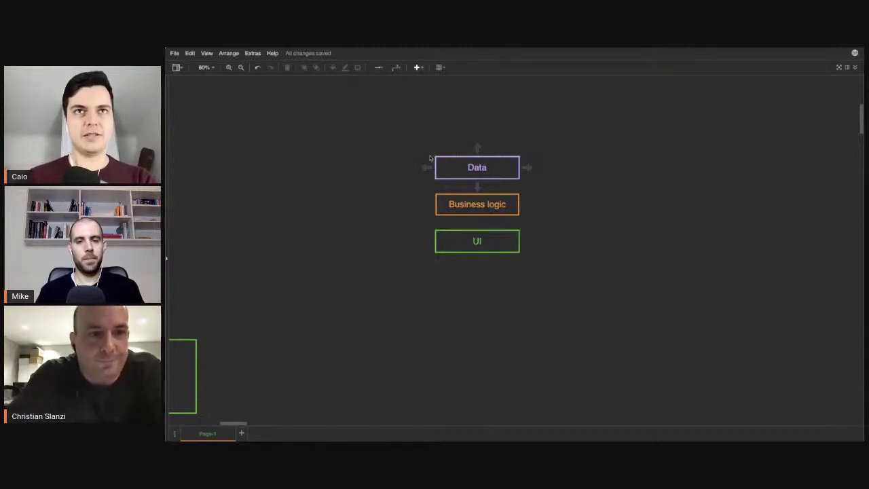
Step: Select the Business logic, UI and Data boxes individually and together to review the layers
click(494, 207)
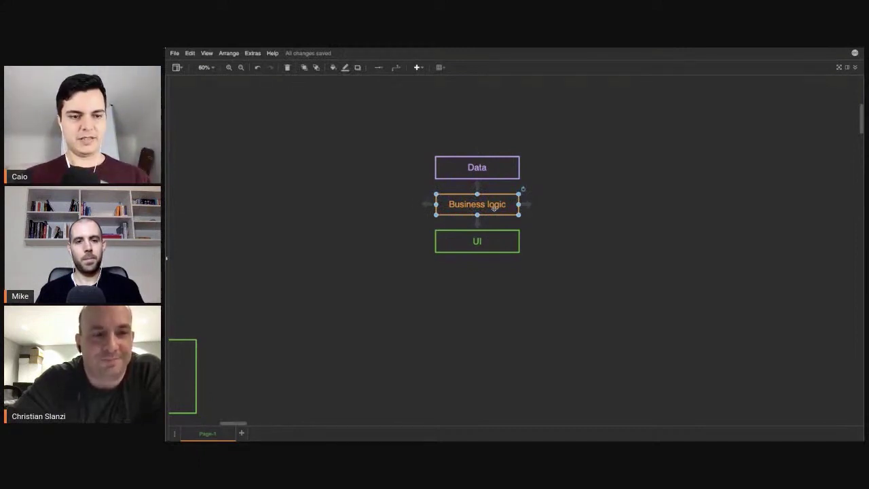
click(557, 139)
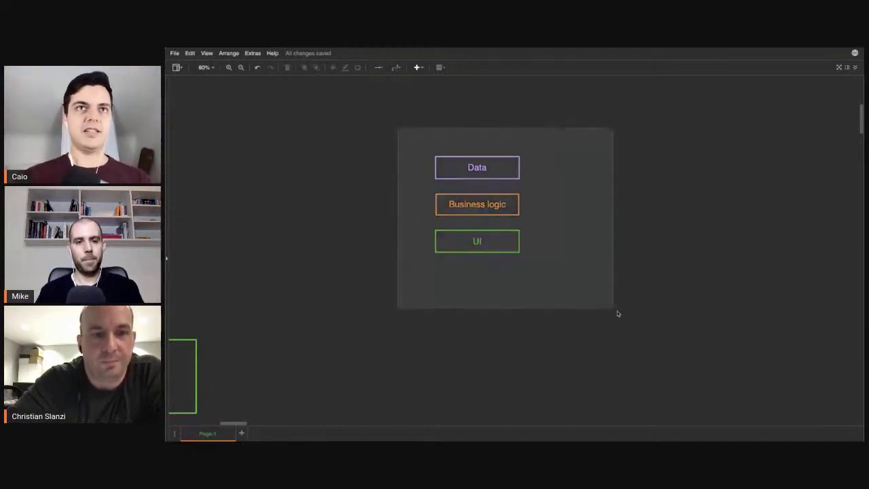
drag(401, 133, 620, 313)
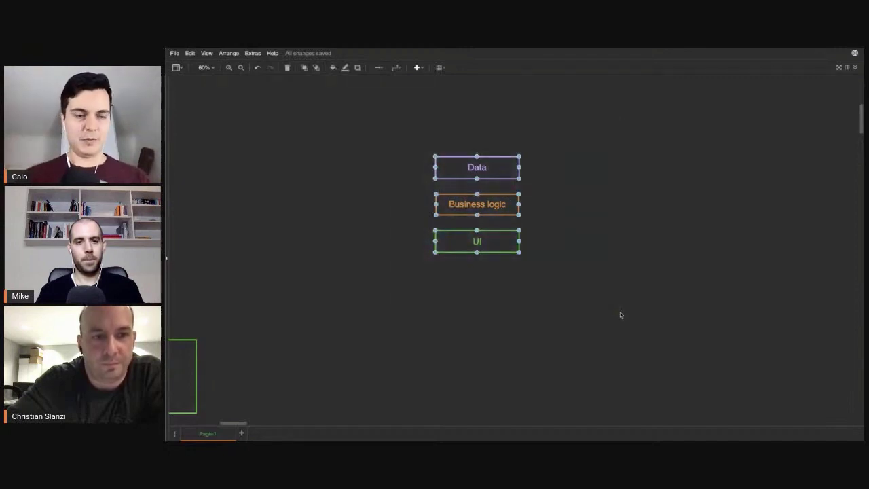
click(492, 241)
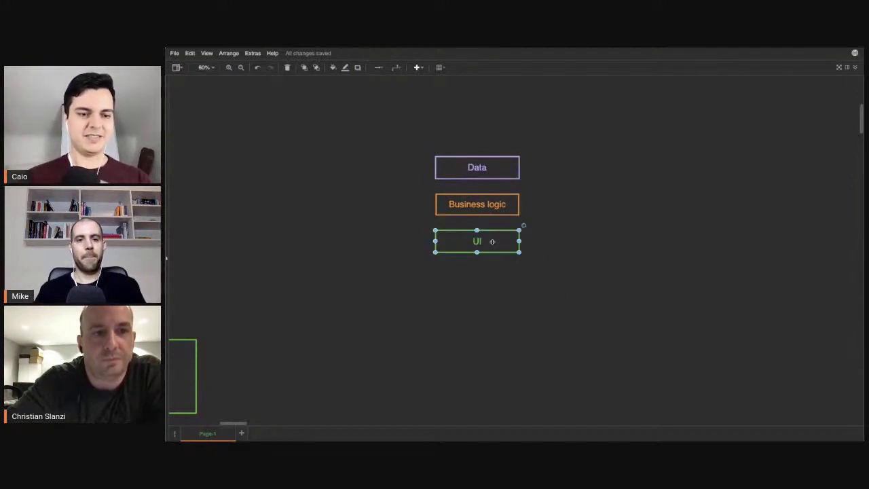
click(485, 204)
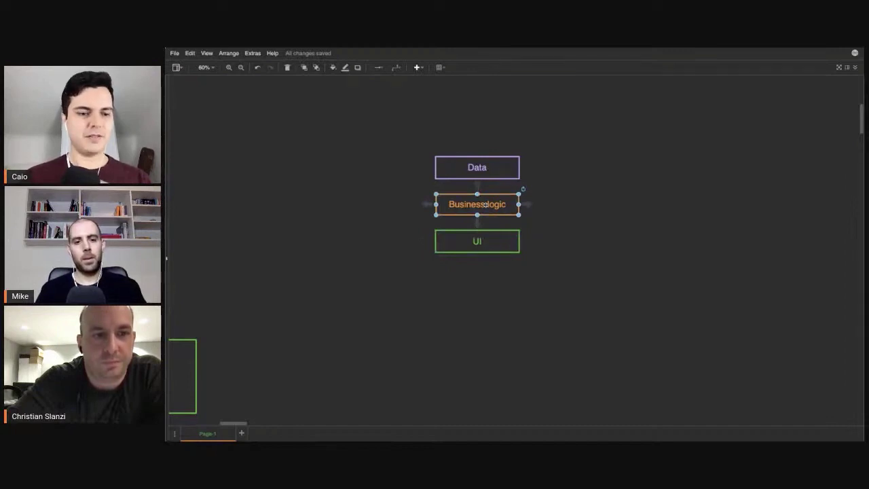
click(490, 164)
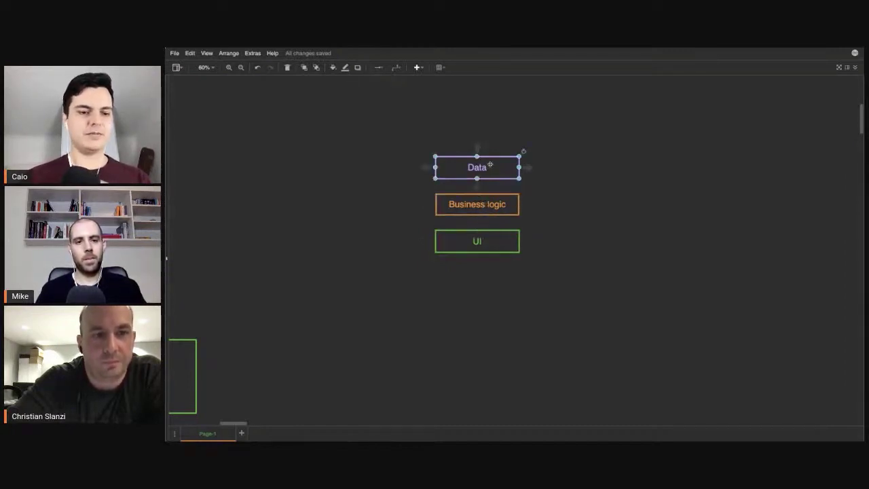
click(565, 140)
drag(415, 132, 588, 320)
mouse_move(495, 212)
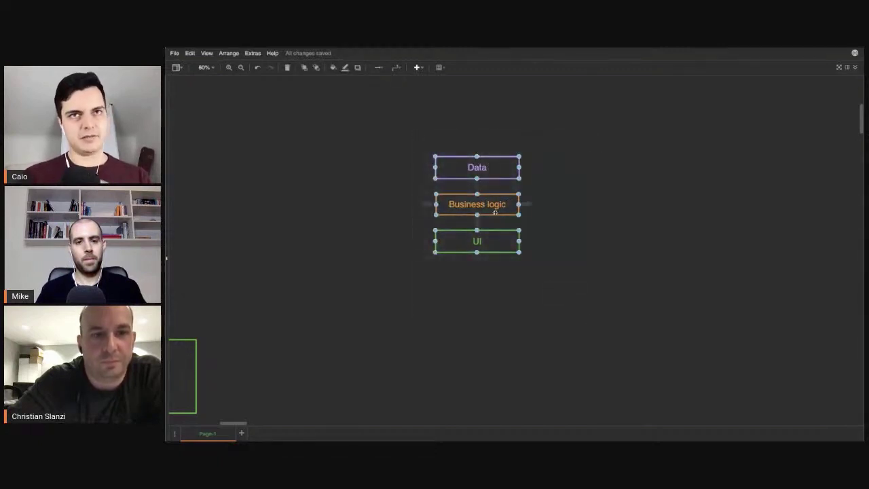
click(601, 223)
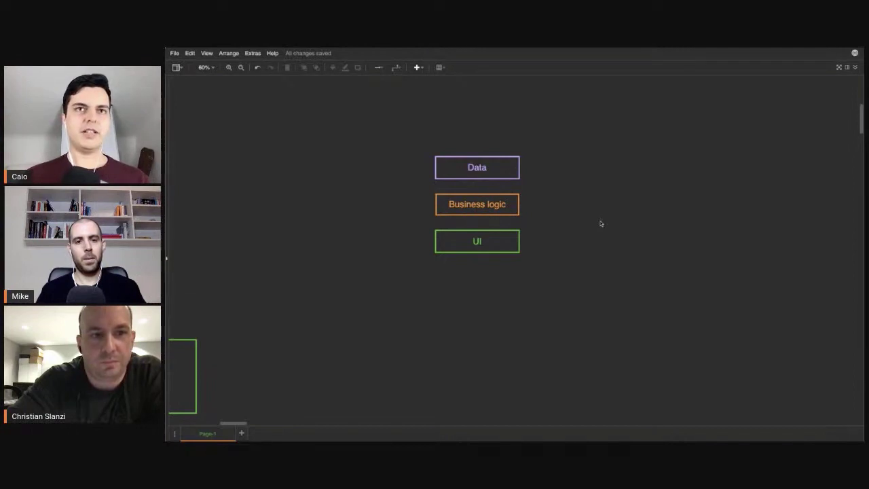
Step: Scroll down-left to the Entertainment module and select it
scroll(600, 224, left, 5)
scroll(600, 223, down, 2)
click(451, 348)
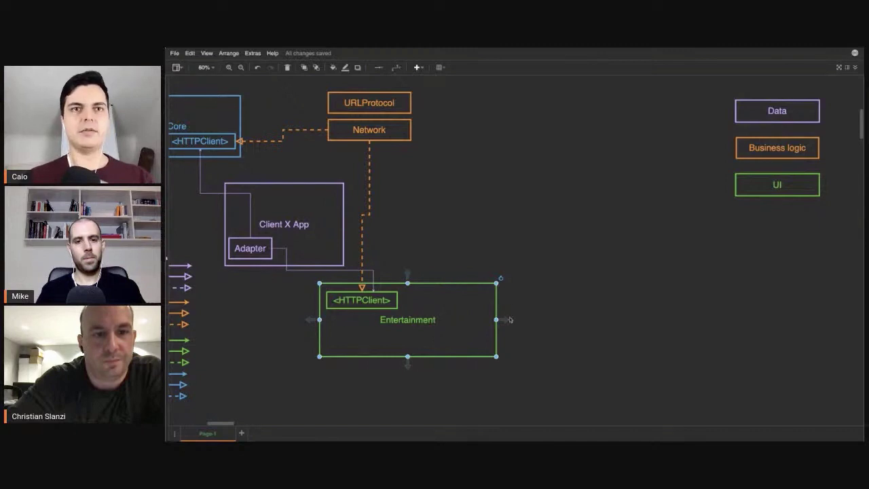
Step: Duplicate the Entertainment box below and rename the upper one Entertainment UI
scroll(511, 319, down, 3)
drag(434, 238, 432, 326)
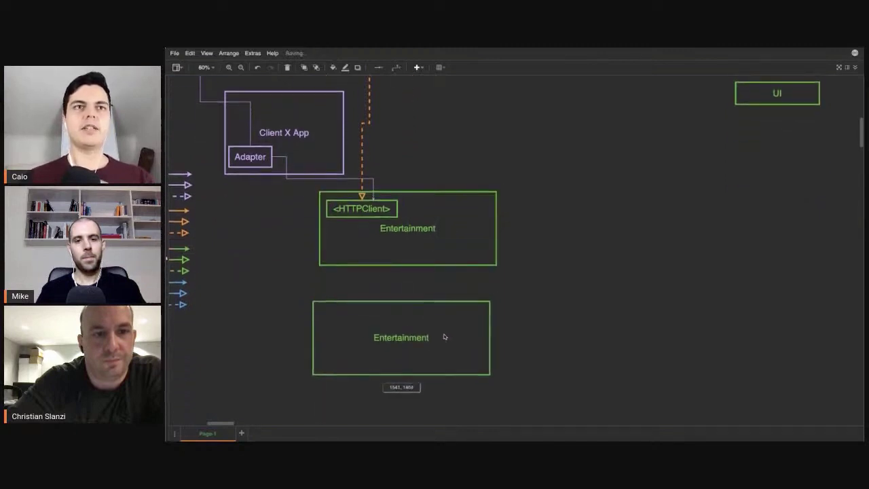
double_click(432, 239)
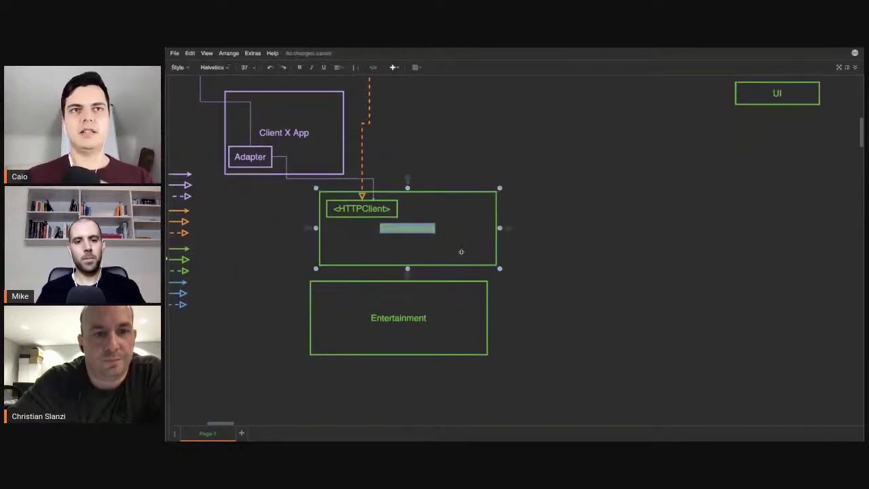
key(End)
text(UI)
Step: Relabel the lower copy Entertainment API
double_click(432, 333)
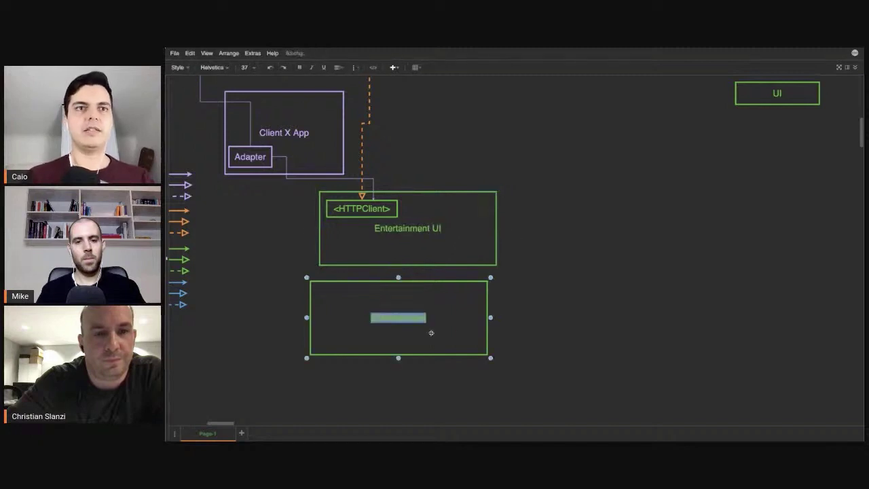
click(429, 315)
double_click(429, 315)
click(427, 316)
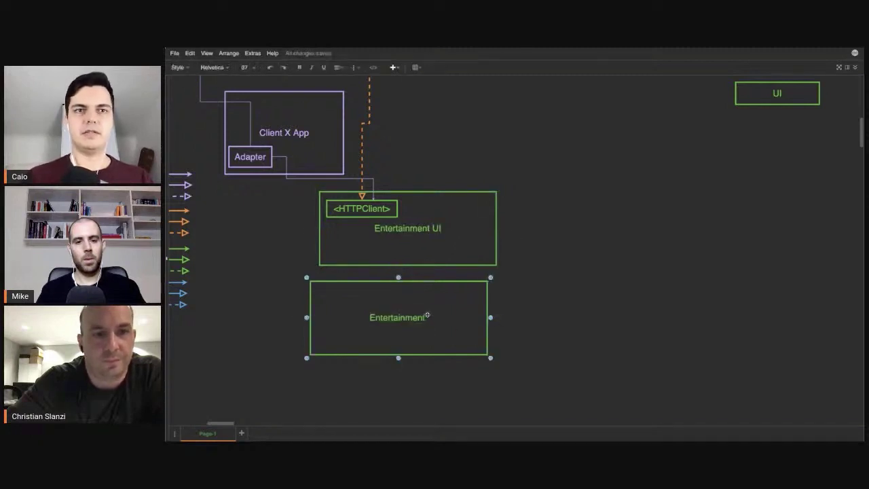
text( Netw)
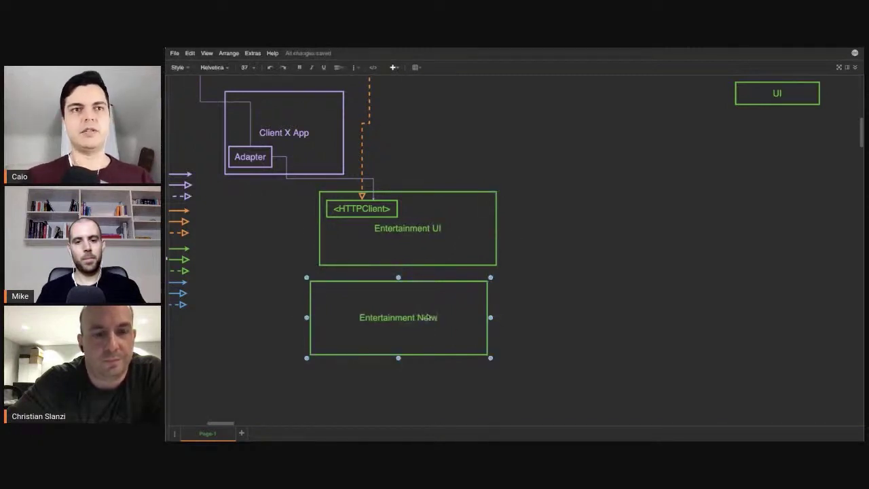
text(ork)
click(536, 330)
click(404, 325)
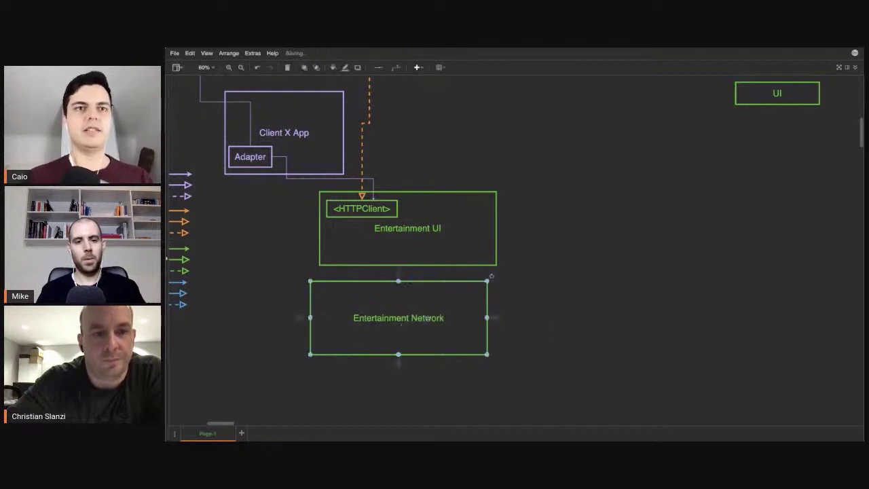
double_click(403, 325)
text(API)
click(524, 319)
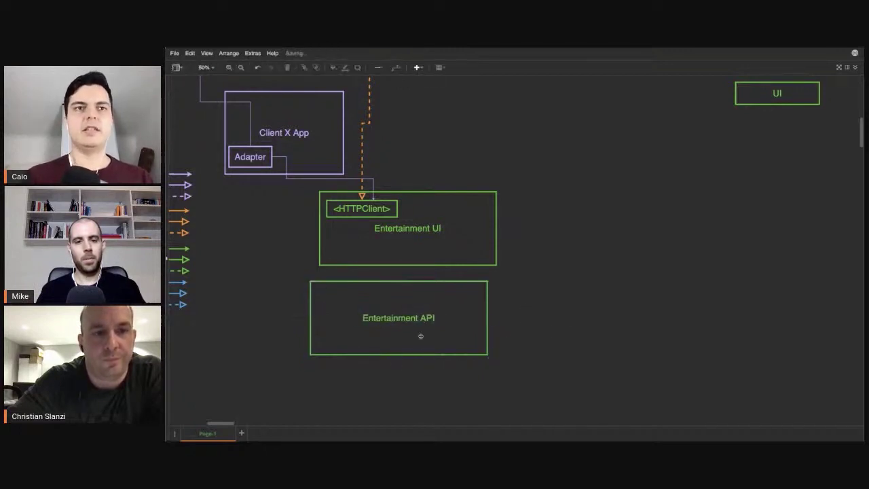
Step: Add a shrunken Entertainment Cache box beside Entertainment UI, with Entertainment API beneath
mouse_move(397, 328)
mouse_down()
mouse_move(431, 345)
mouse_move(427, 332)
mouse_move(606, 233)
mouse_up()
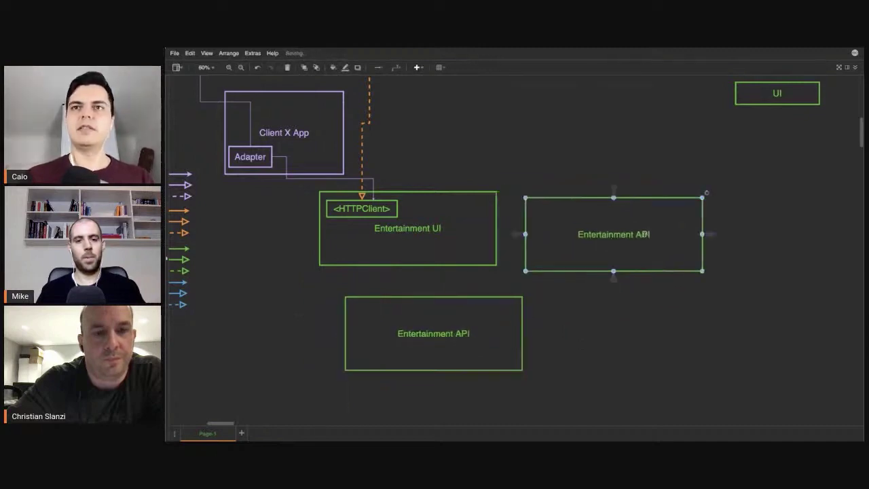
double_click(644, 236)
text(Cache)
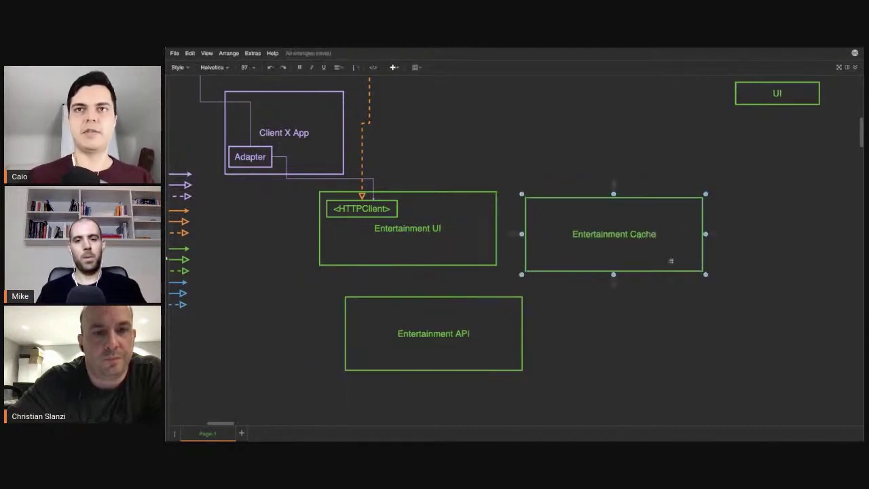
click(658, 290)
click(652, 261)
drag(525, 198, 589, 227)
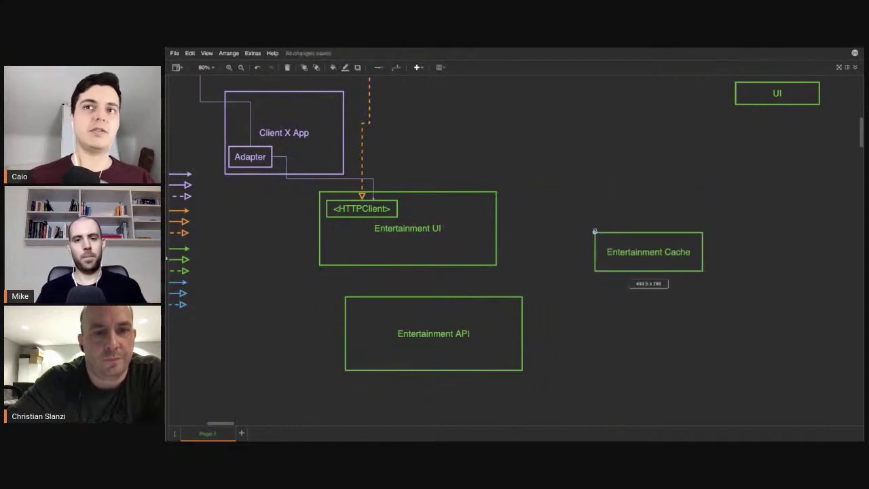
drag(654, 257, 574, 236)
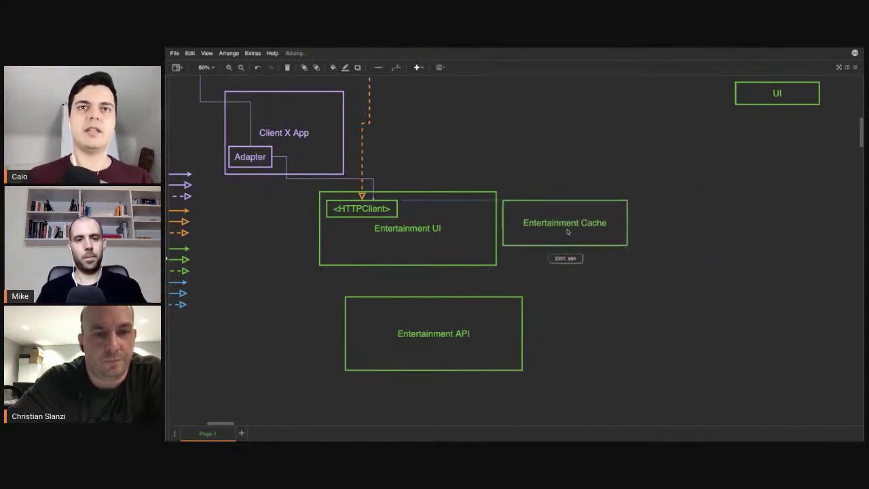
drag(471, 327, 448, 322)
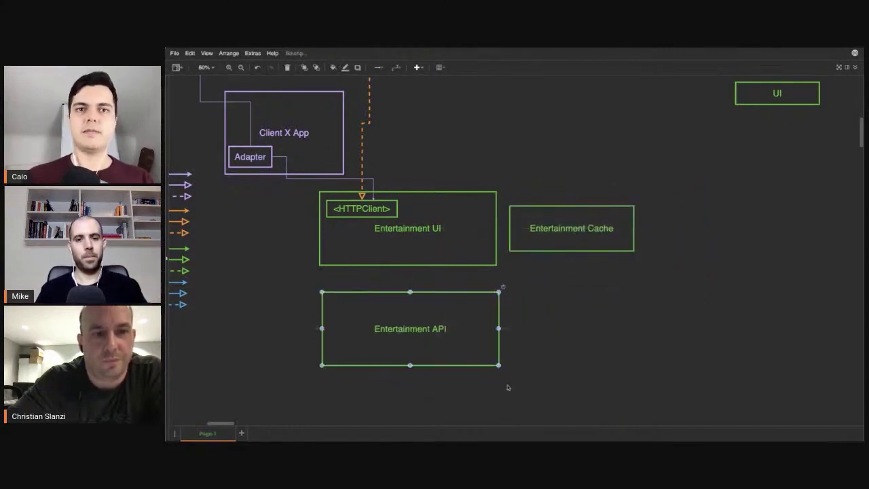
Step: Shrink Entertainment API and Entertainment Cache, nudging Cache level beside Entertainment UI
mouse_move(500, 365)
mouse_down()
mouse_move(428, 323)
mouse_move(430, 309)
mouse_move(417, 303)
mouse_up()
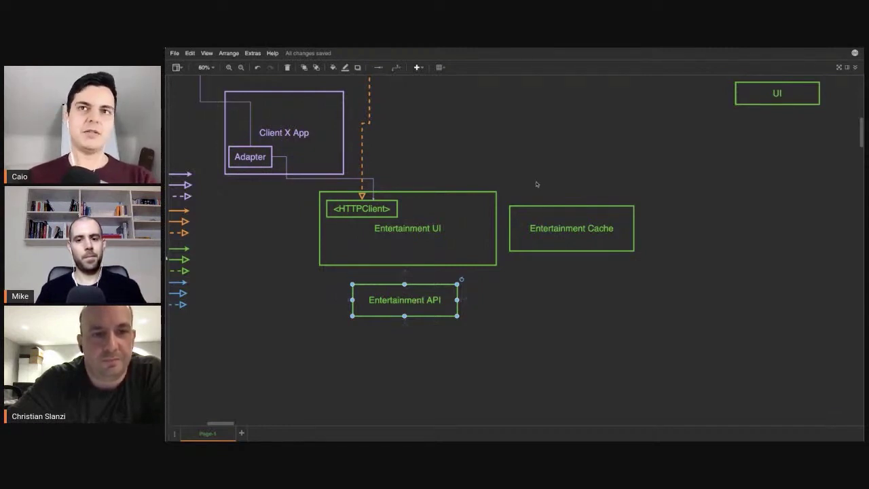
click(580, 215)
drag(509, 205, 524, 216)
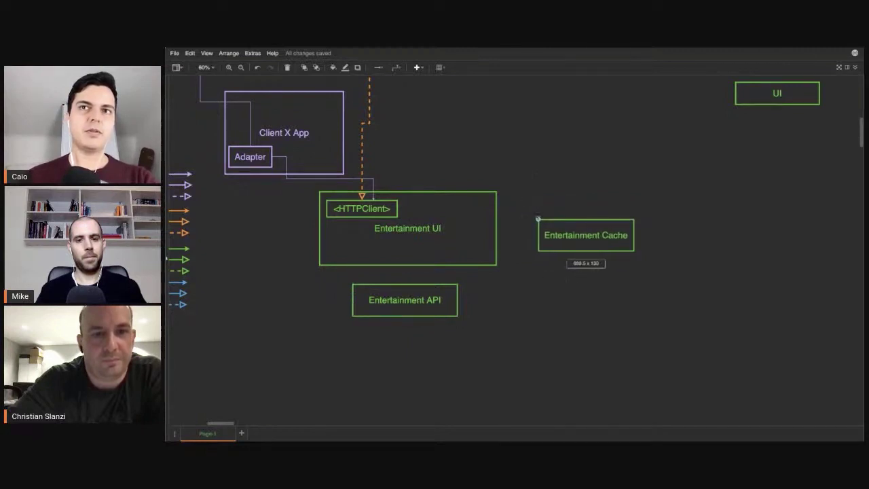
drag(582, 234, 566, 230)
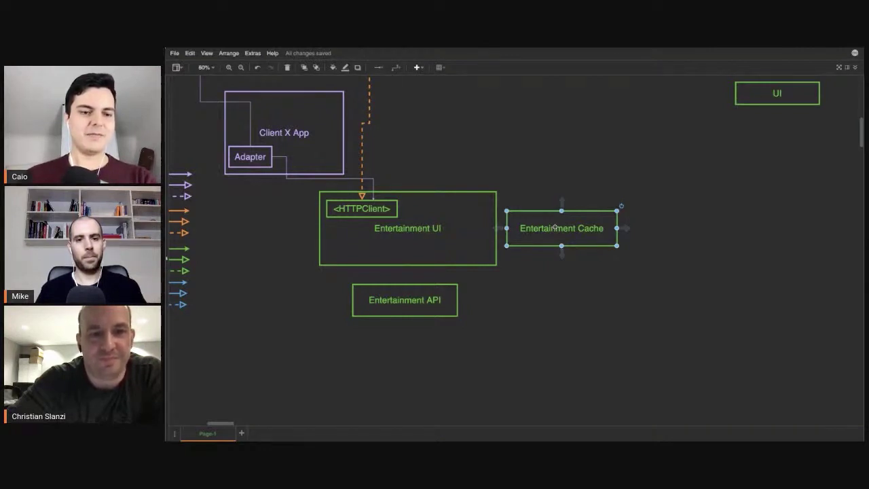
click(448, 216)
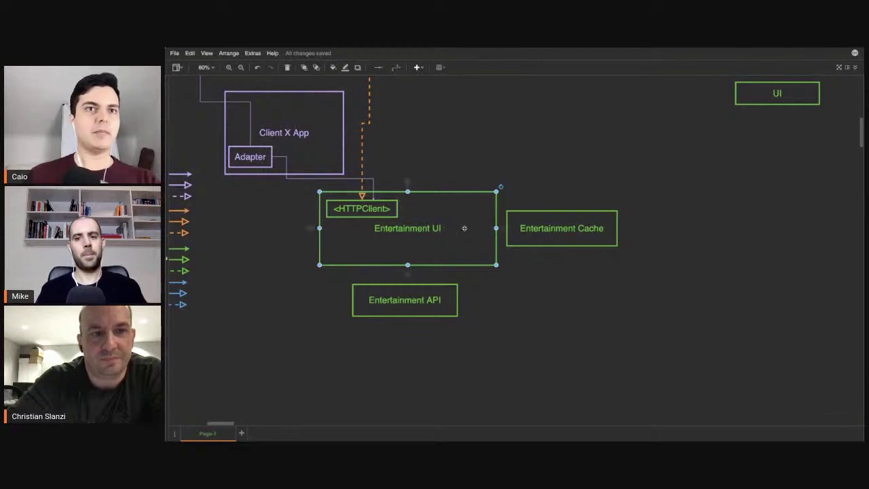
click(454, 305)
click(577, 243)
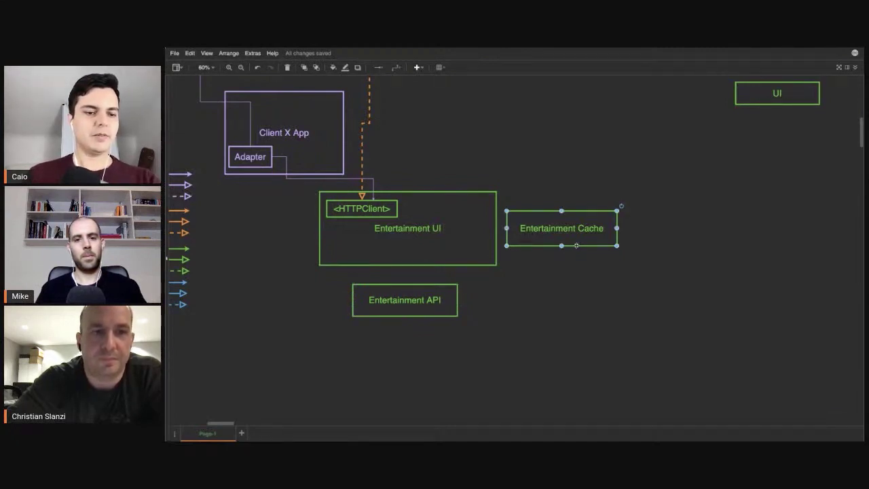
click(457, 207)
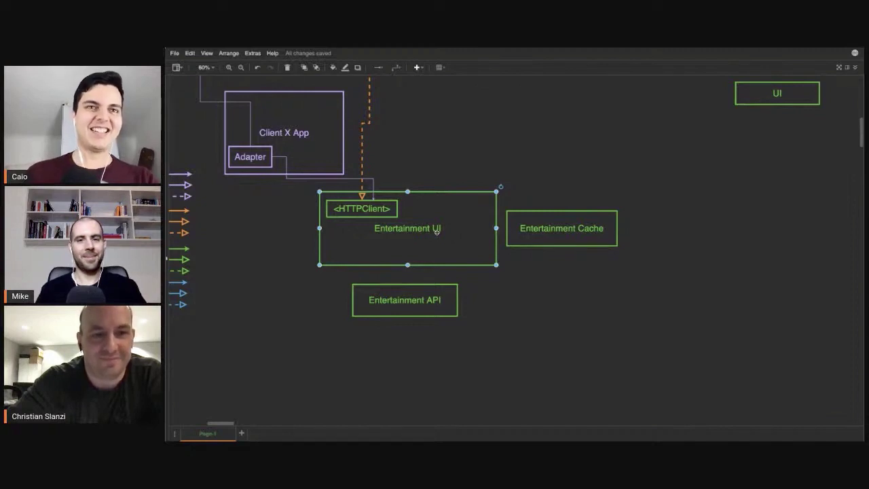
double_click(438, 231)
click(454, 159)
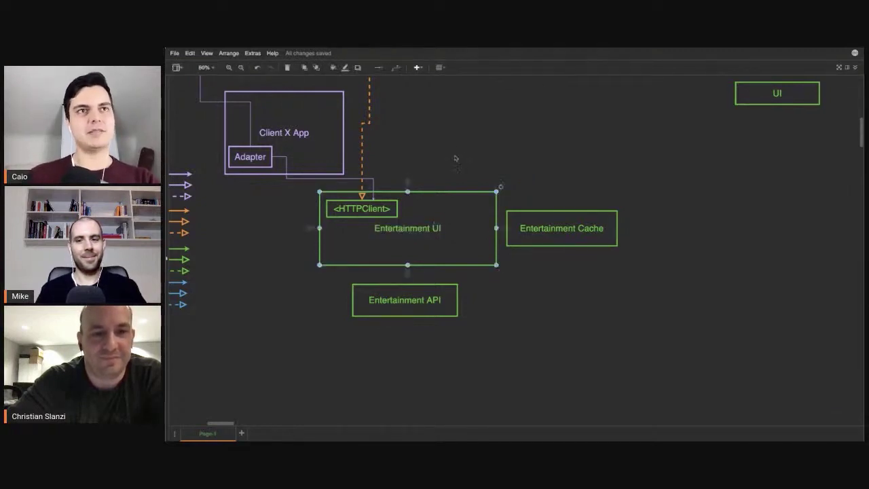
click(423, 235)
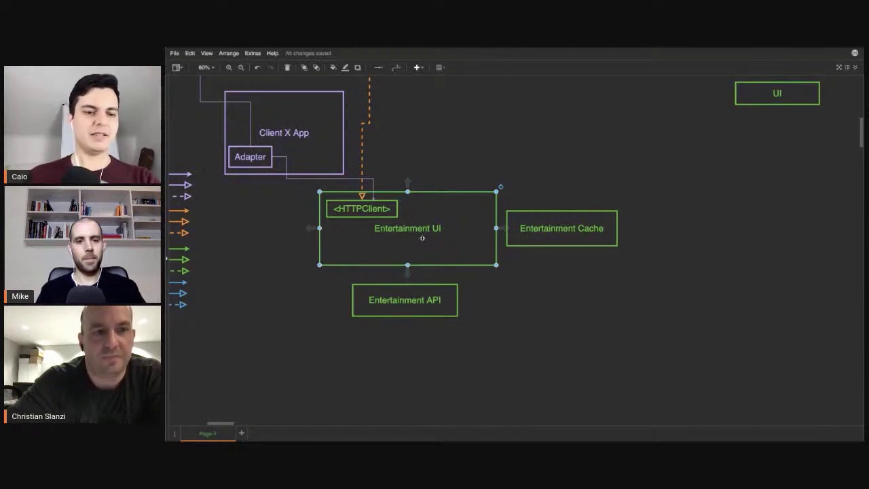
Step: Scroll up-left to the Data/Business logic/UI legend and briefly select its three boxes
scroll(596, 225, up, 2)
scroll(596, 225, up, 2)
scroll(596, 224, left, 1)
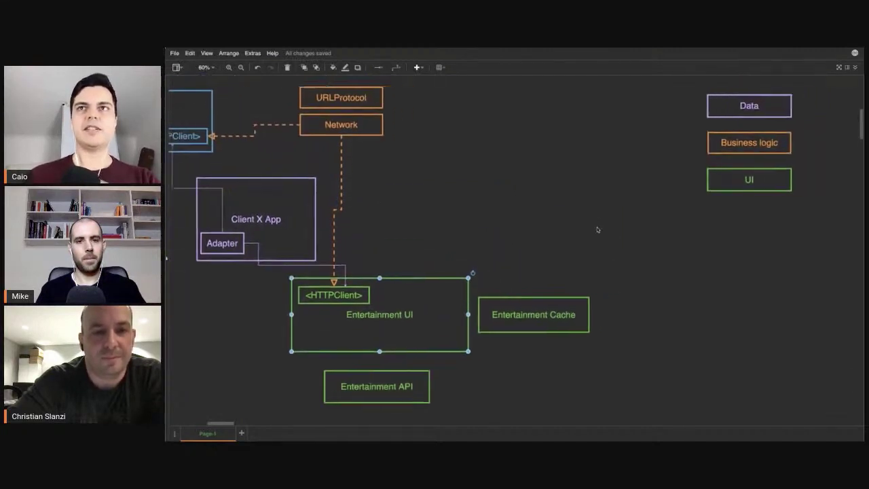
scroll(598, 229, up, 2)
scroll(598, 230, left, 3)
scroll(597, 230, up, 1)
drag(599, 132, 771, 330)
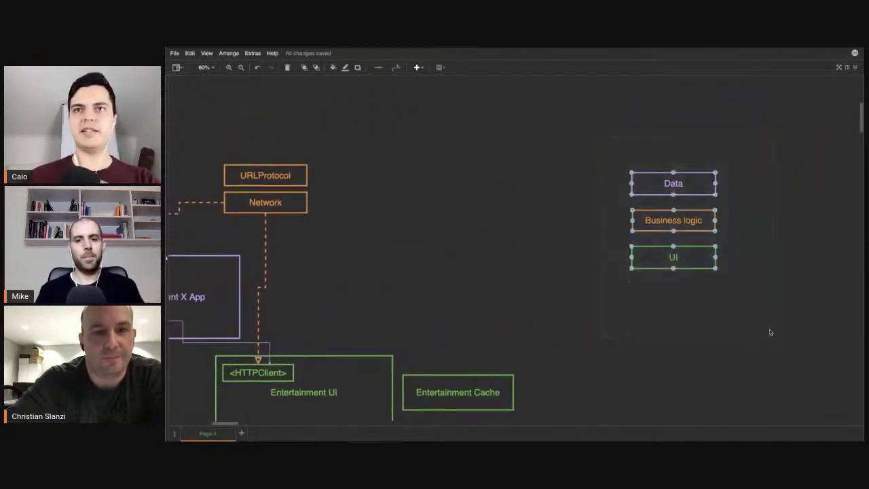
click(577, 286)
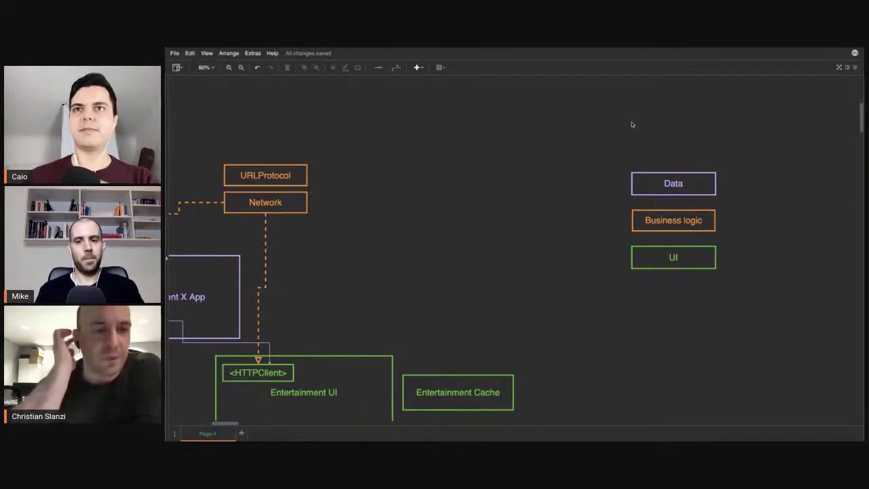
scroll(571, 174, down, 1)
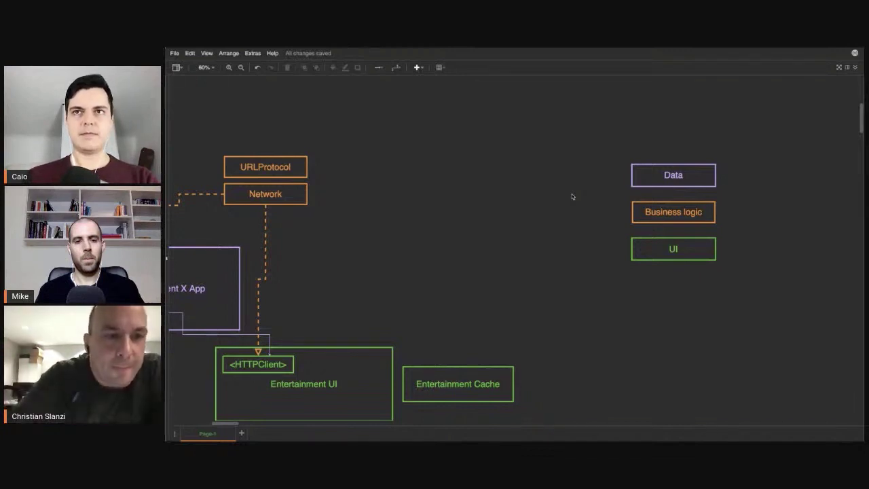
Step: Highlight Patient Core, Client X App and Entertainment UI in turn to walk through their links
scroll(572, 197, left, 5)
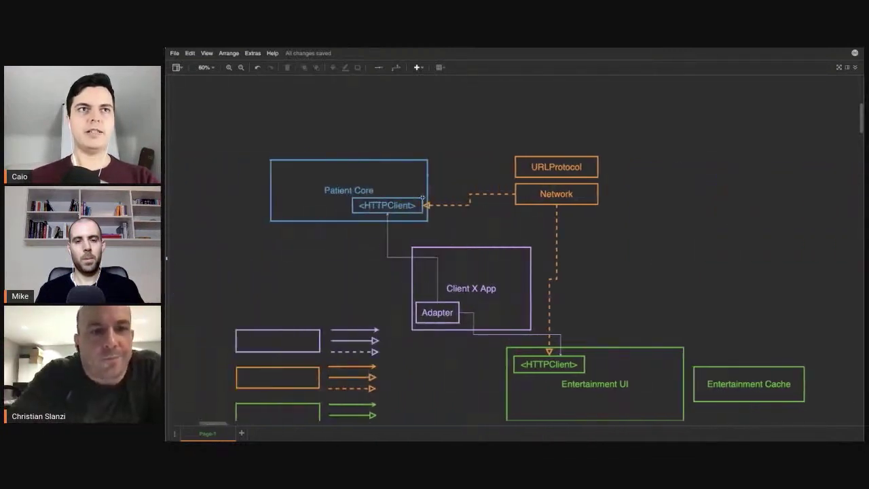
click(423, 197)
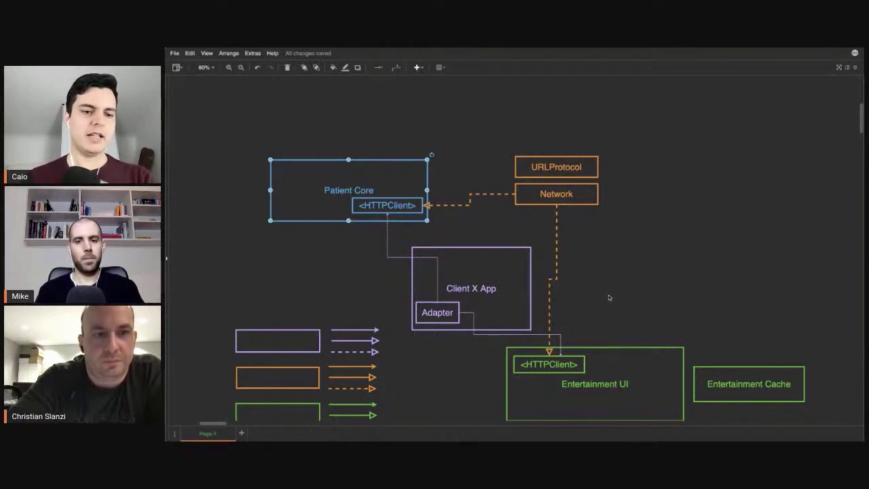
click(489, 289)
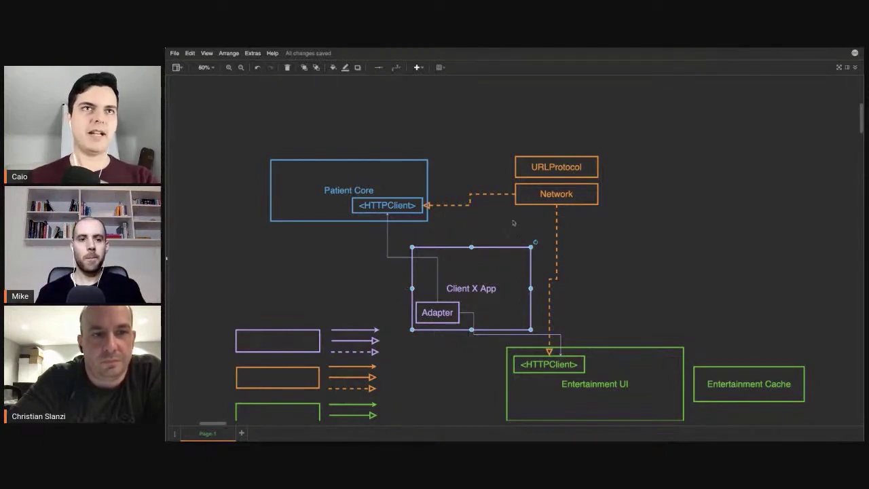
click(414, 173)
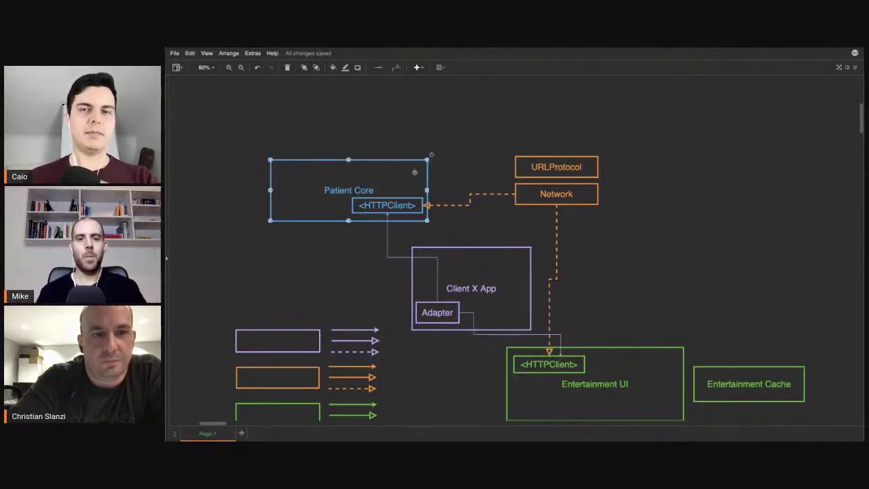
click(660, 385)
click(493, 274)
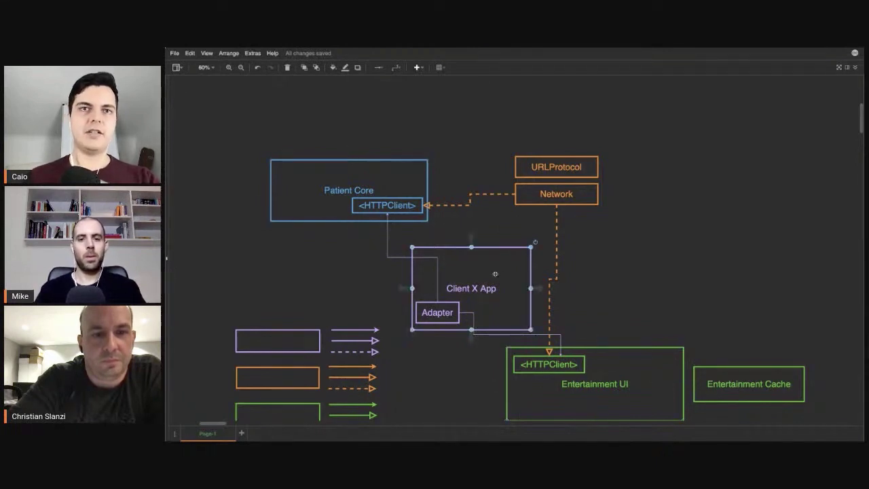
click(391, 173)
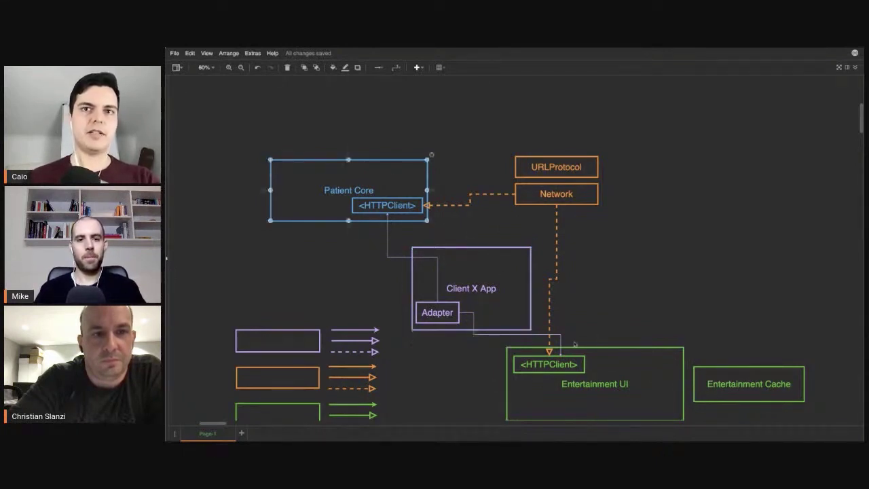
click(604, 366)
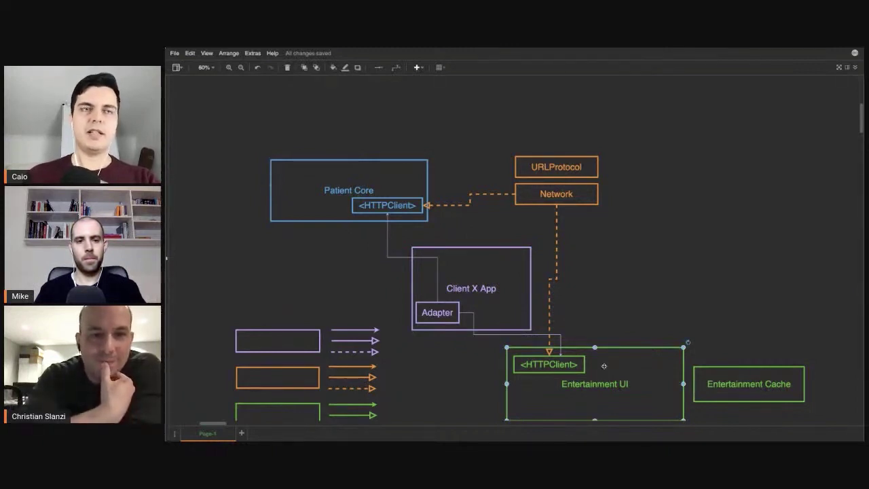
click(318, 167)
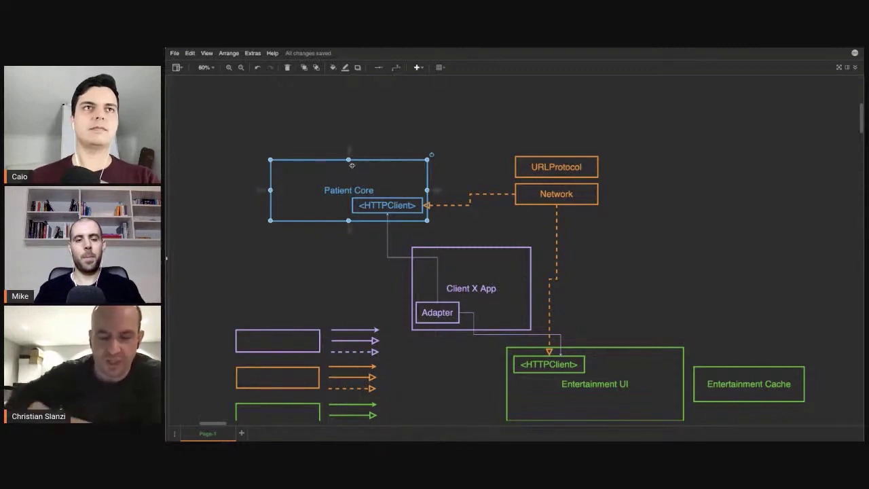
Step: Raise Patient Core's top edge slightly so the box grows taller, then deselect
drag(349, 160, 348, 143)
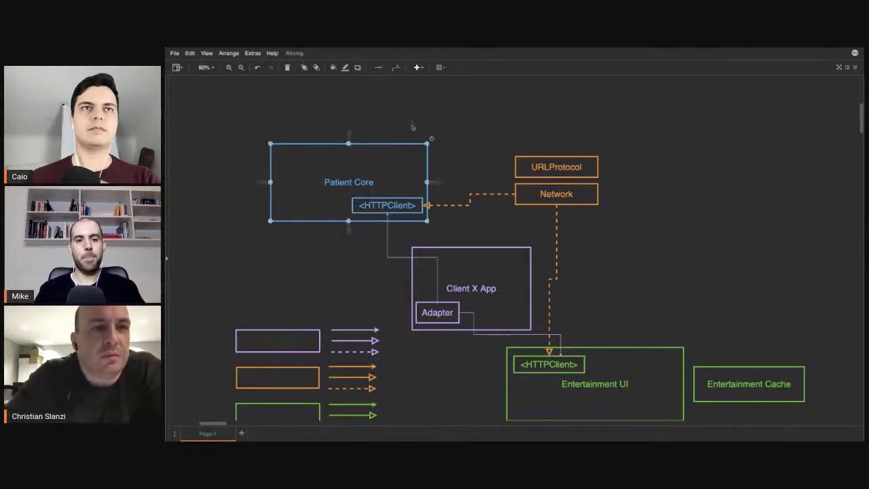
click(447, 120)
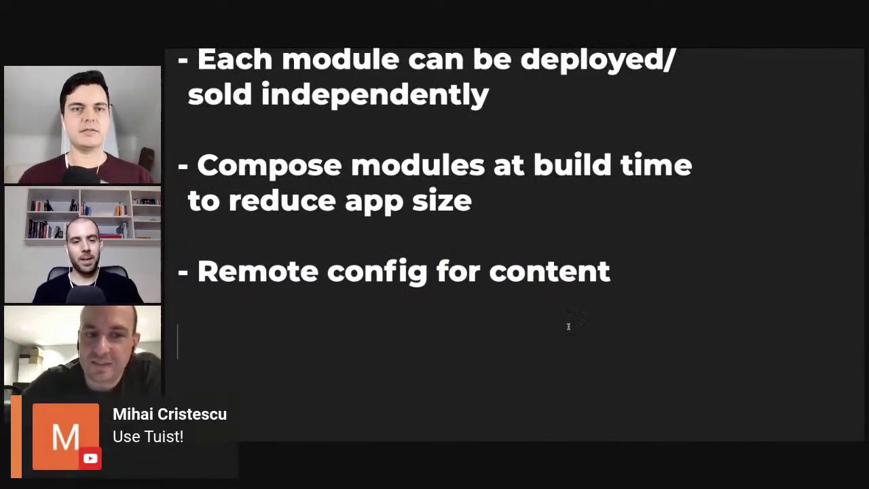
text(- Tuist?)
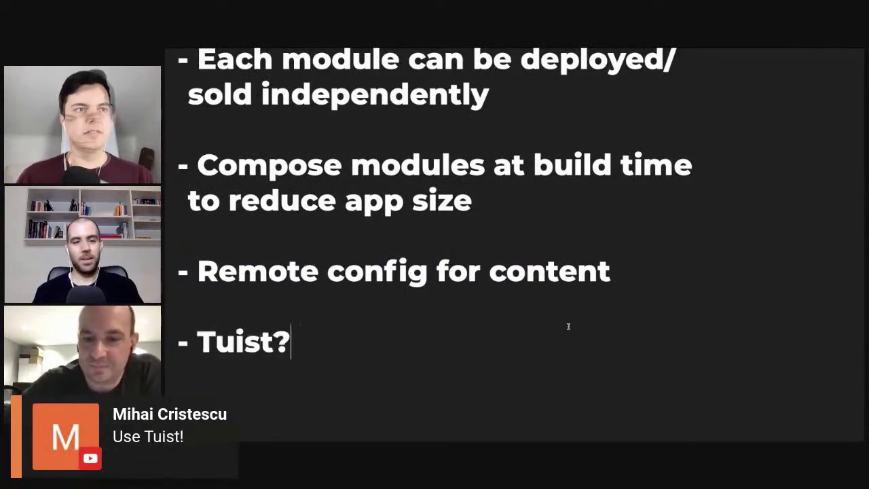
triple_click(441, 354)
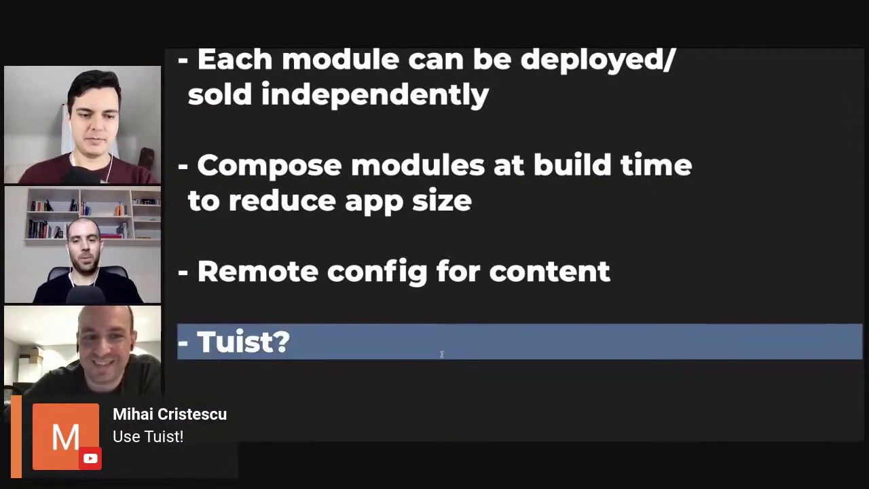
key(alt+Tab)
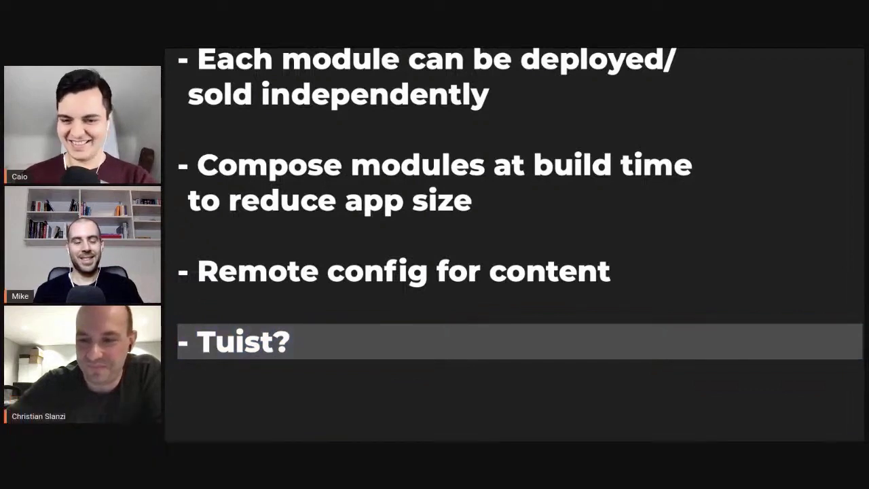
click(489, 332)
click(457, 342)
triple_click(456, 341)
key(BackSpace)
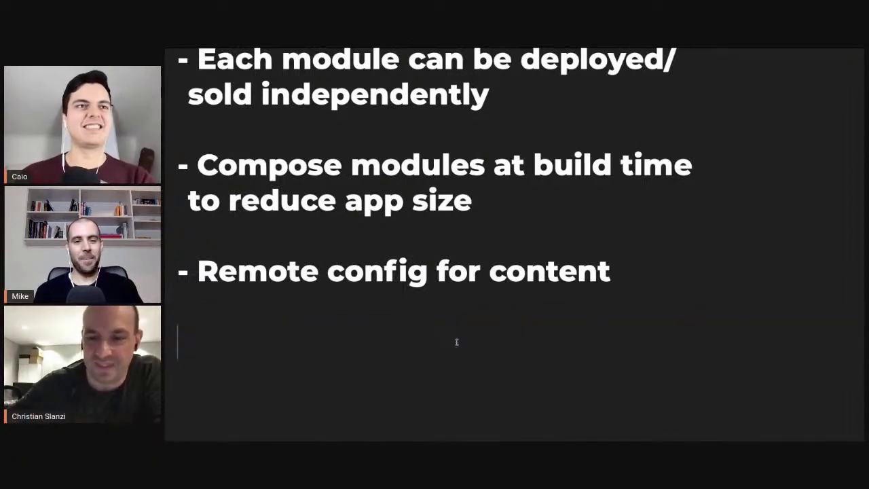
scroll(456, 342, up, 2)
scroll(456, 342, up, 2)
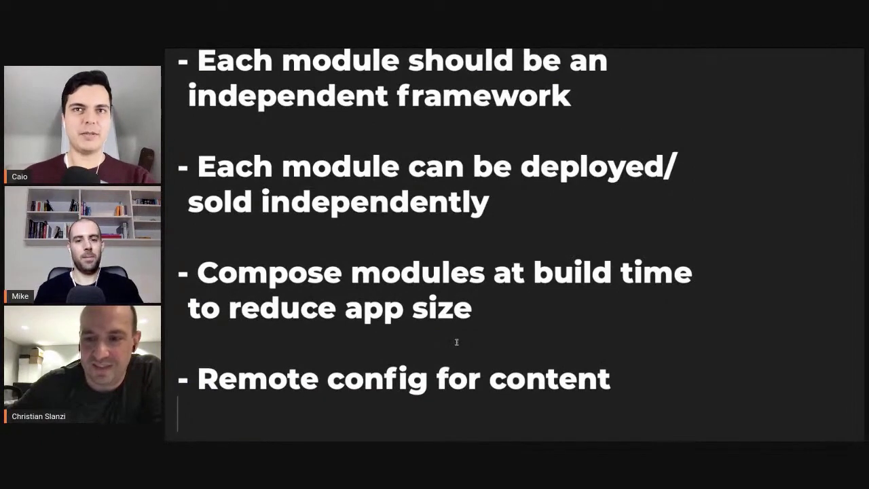
scroll(457, 342, down, 3)
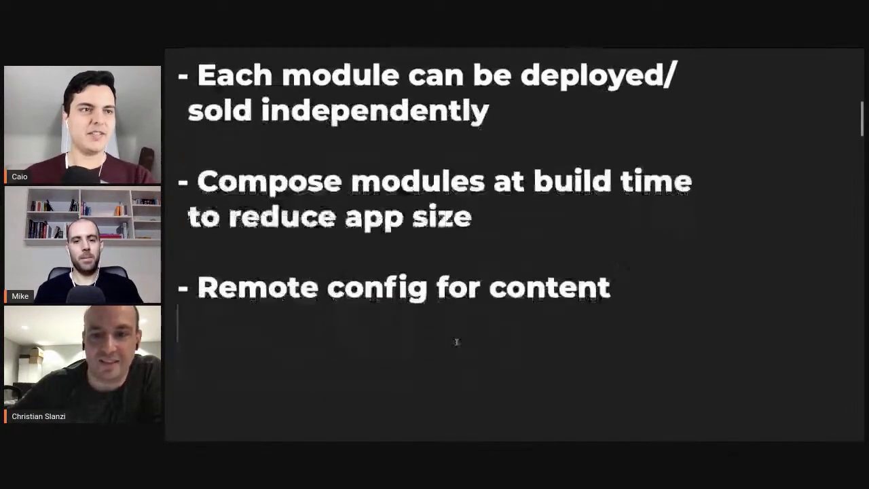
scroll(413, 403, down, 1)
scroll(410, 420, up, 4)
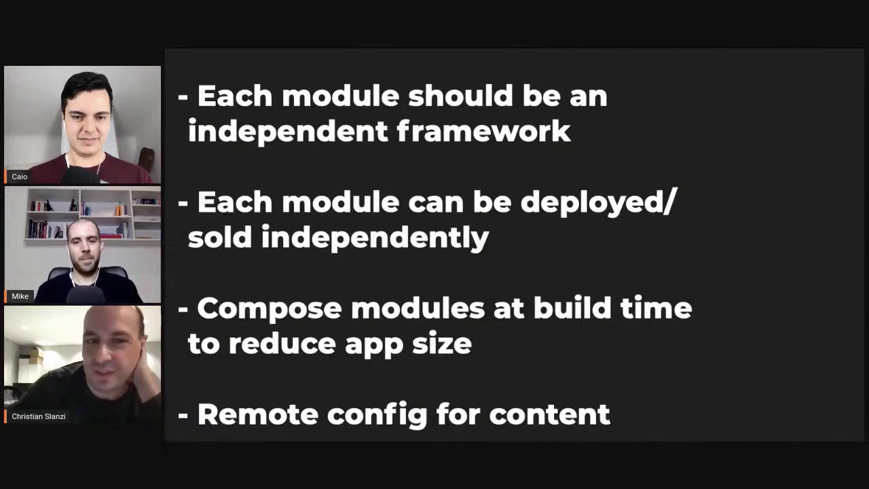
scroll(433, 401, down, 1)
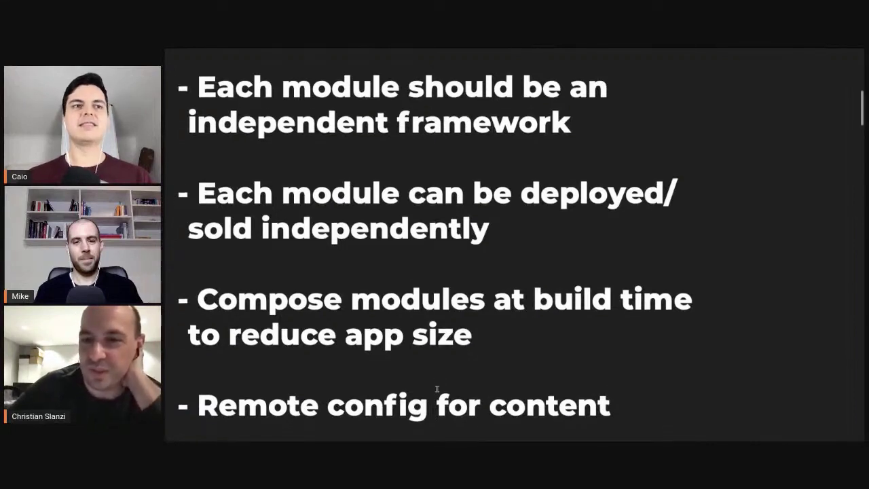
scroll(429, 400, up, 1)
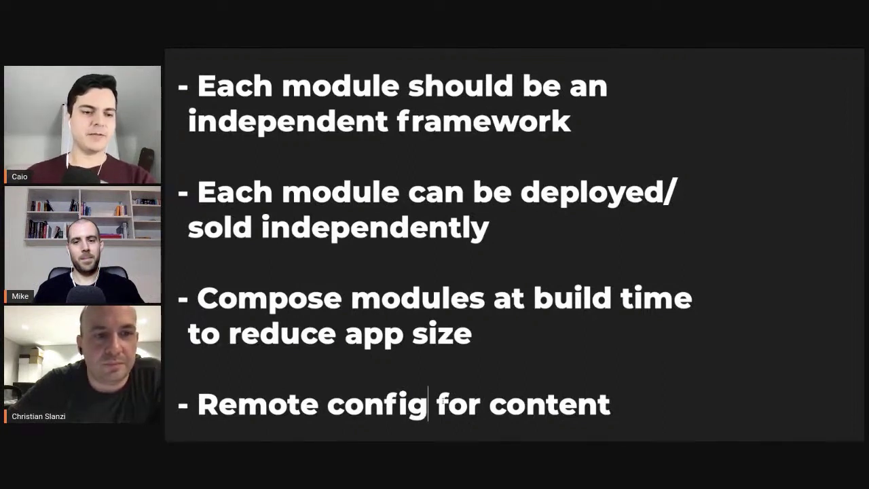
click(421, 421)
triple_click(428, 404)
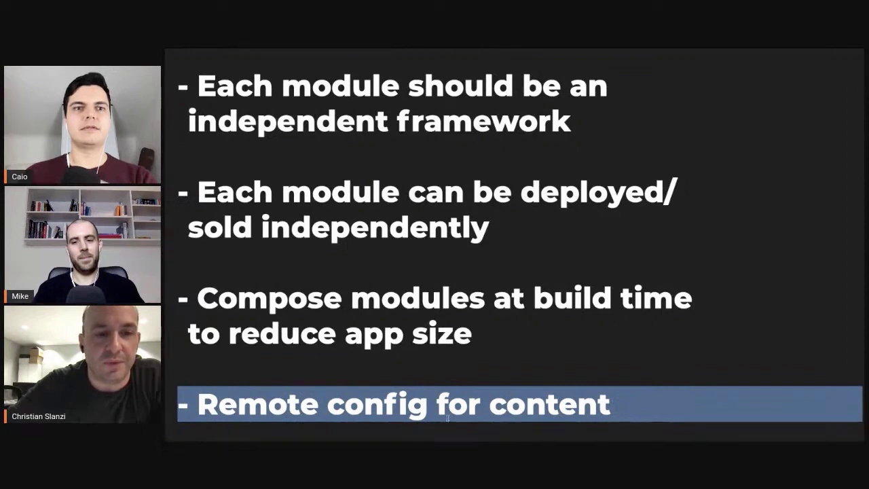
click(447, 419)
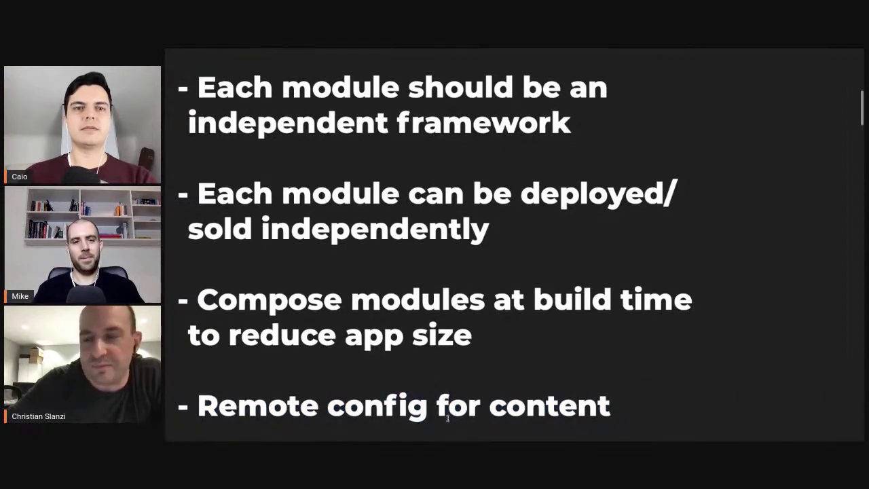
click(632, 408)
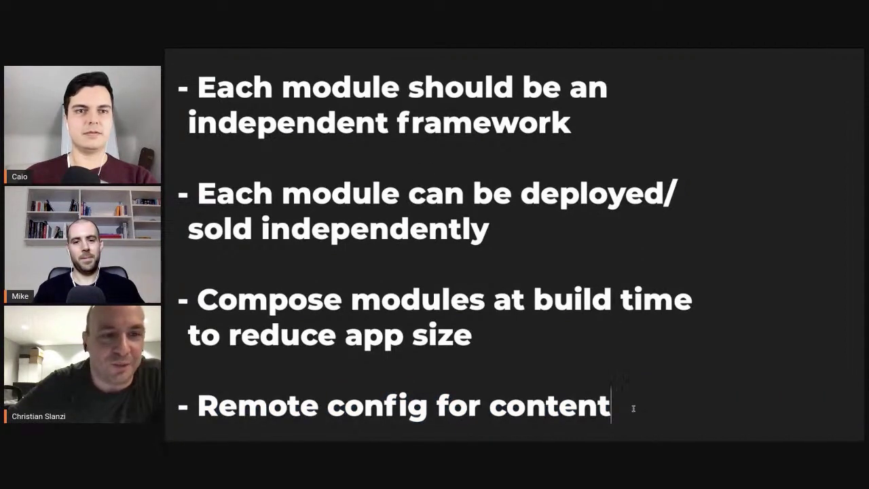
key(shift+Down)
key(Delete)
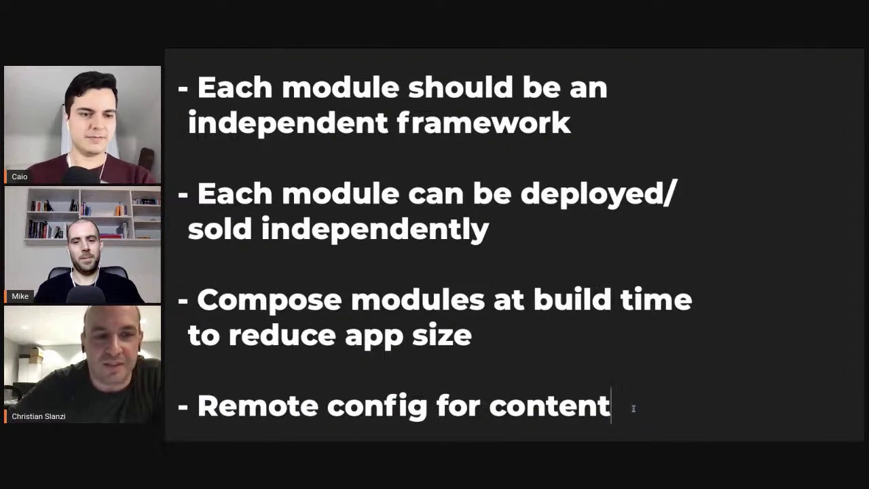